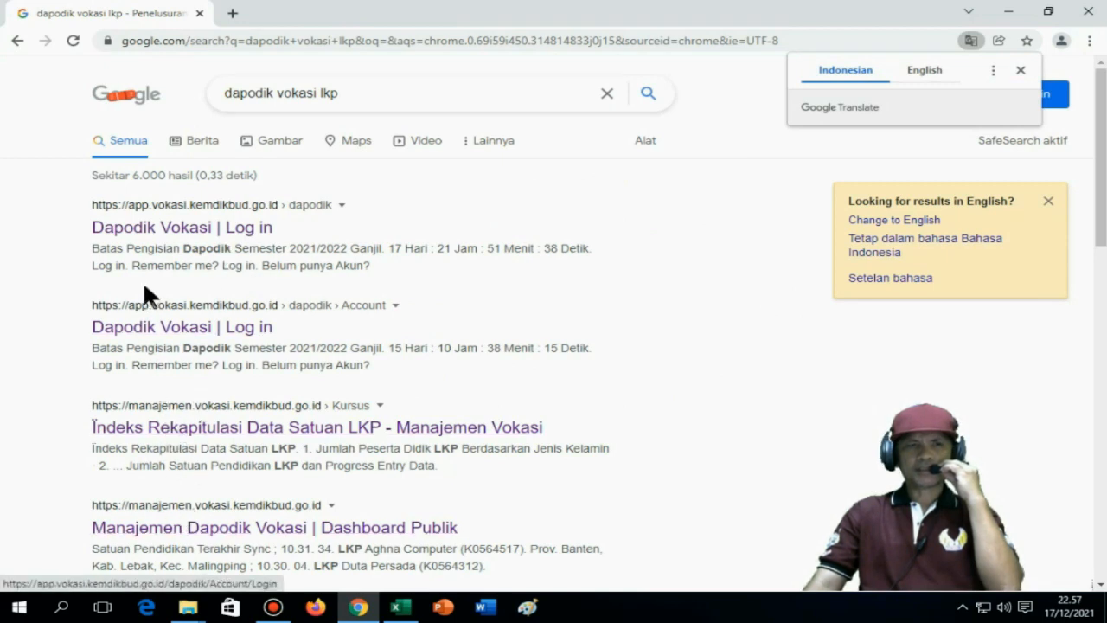
Sign in to Dapodik Vokasi with the operator's saved email and password
{"action": "left_click", "coordinate": [136, 235]}
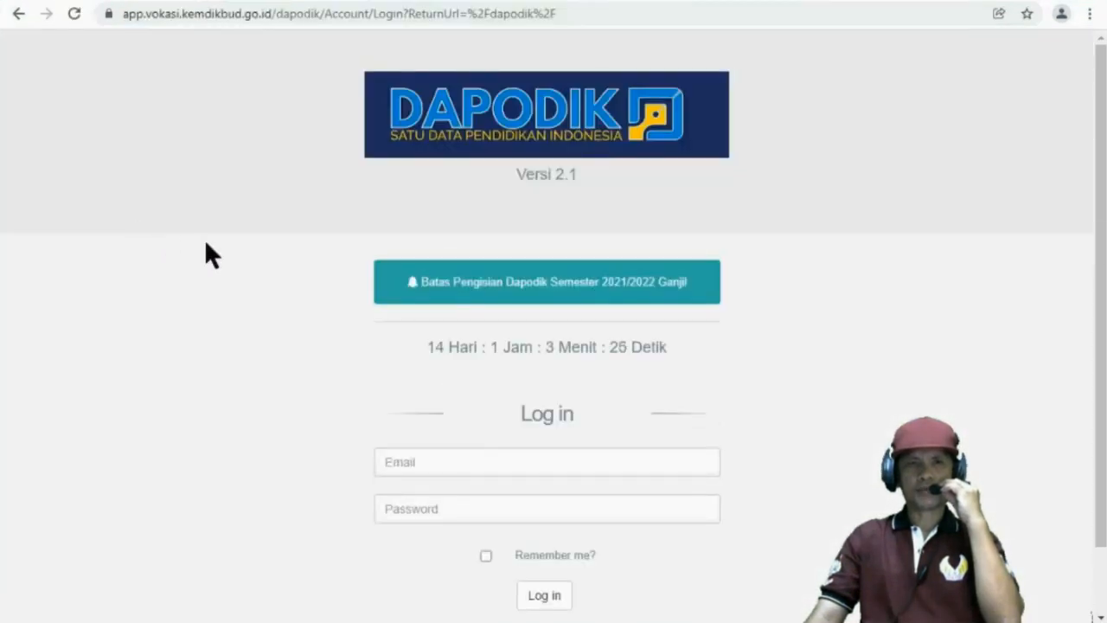
{"action": "left_click", "coordinate": [393, 464]}
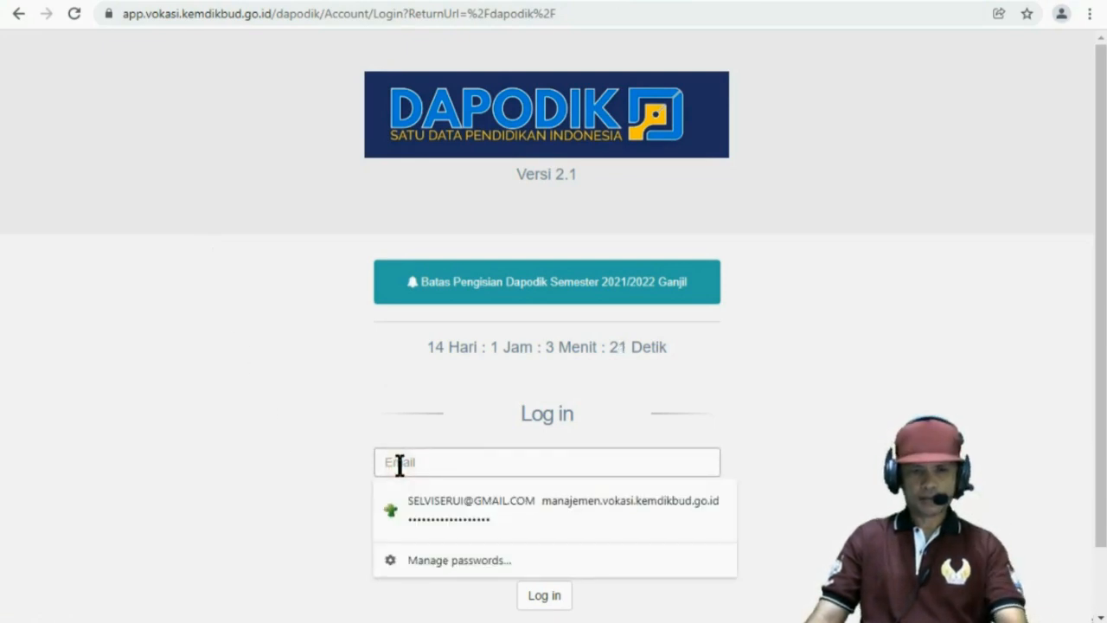
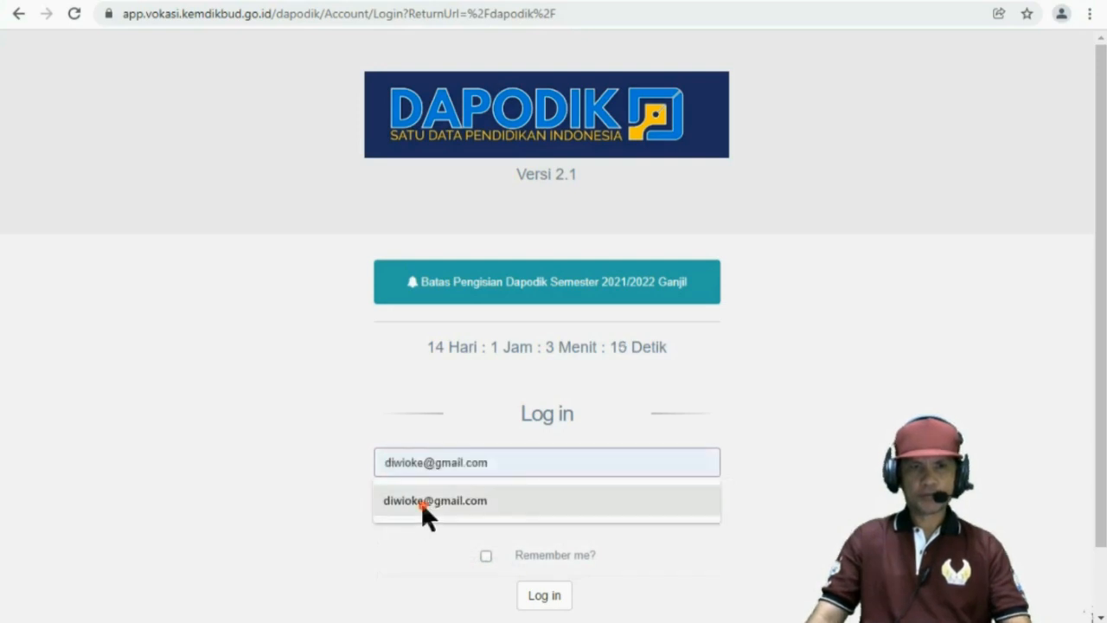
{"action": "left_click", "coordinate": [421, 501]}
{"action": "left_click", "coordinate": [426, 505]}
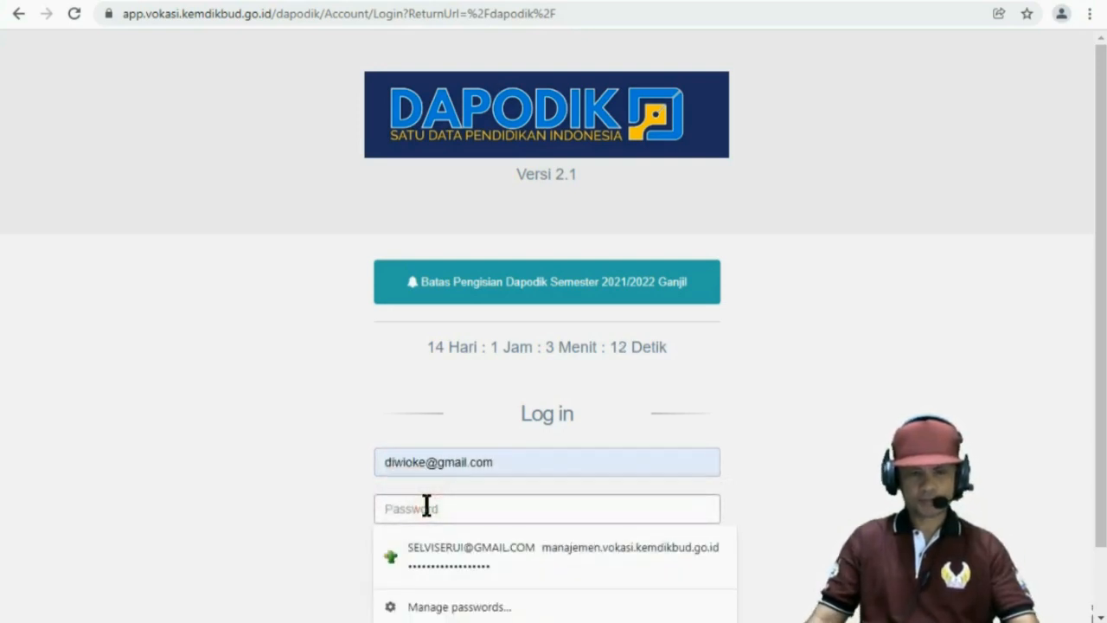
{"action": "key", "text": "Escape"}
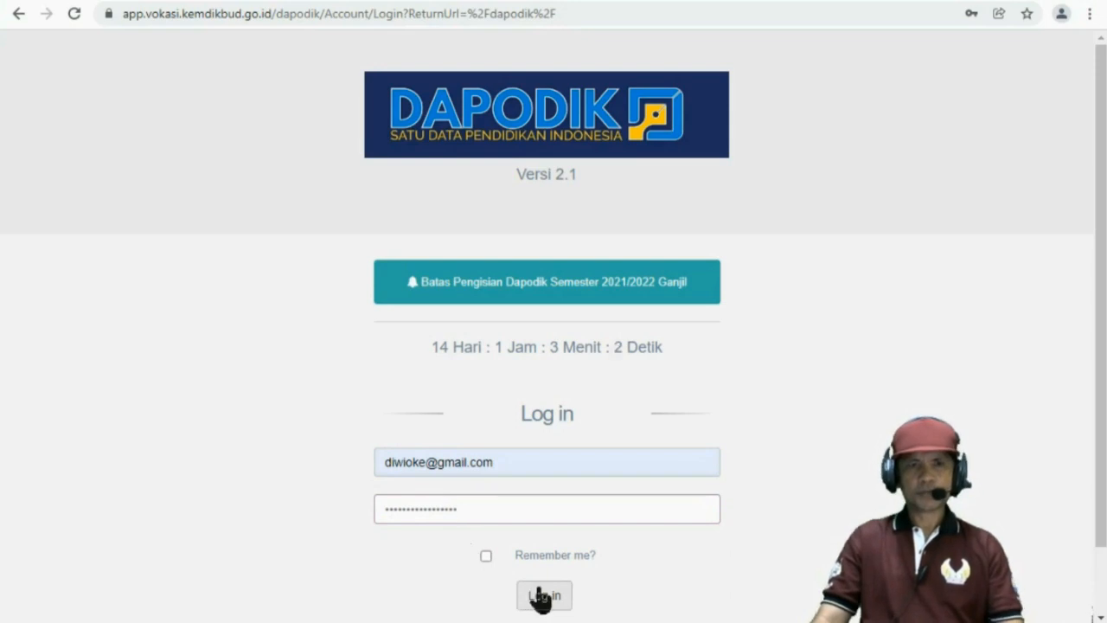
{"action": "left_click", "coordinate": [539, 597]}
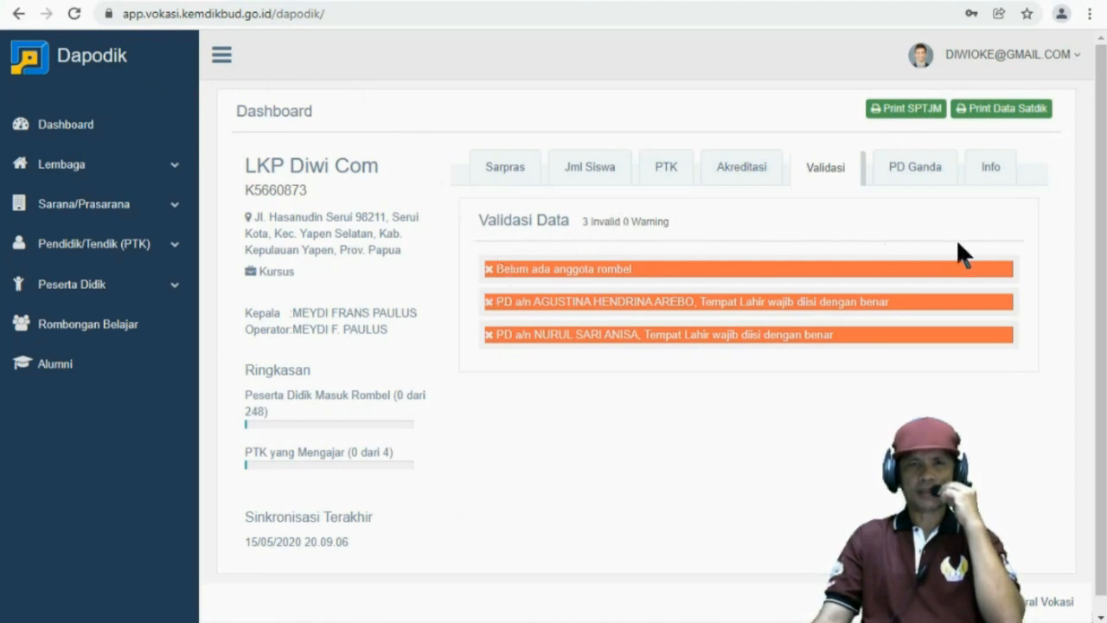
Review the Dashboard's three validation errors and clear the accidental text selection
{"action": "triple_click", "coordinate": [498, 363]}
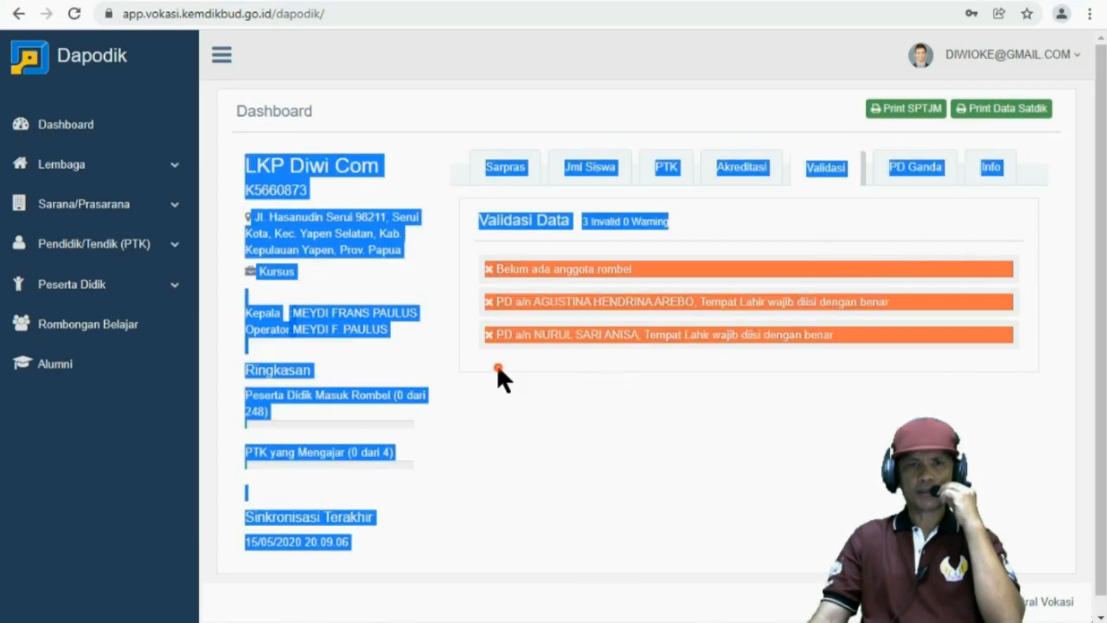
{"action": "left_click", "coordinate": [497, 363]}
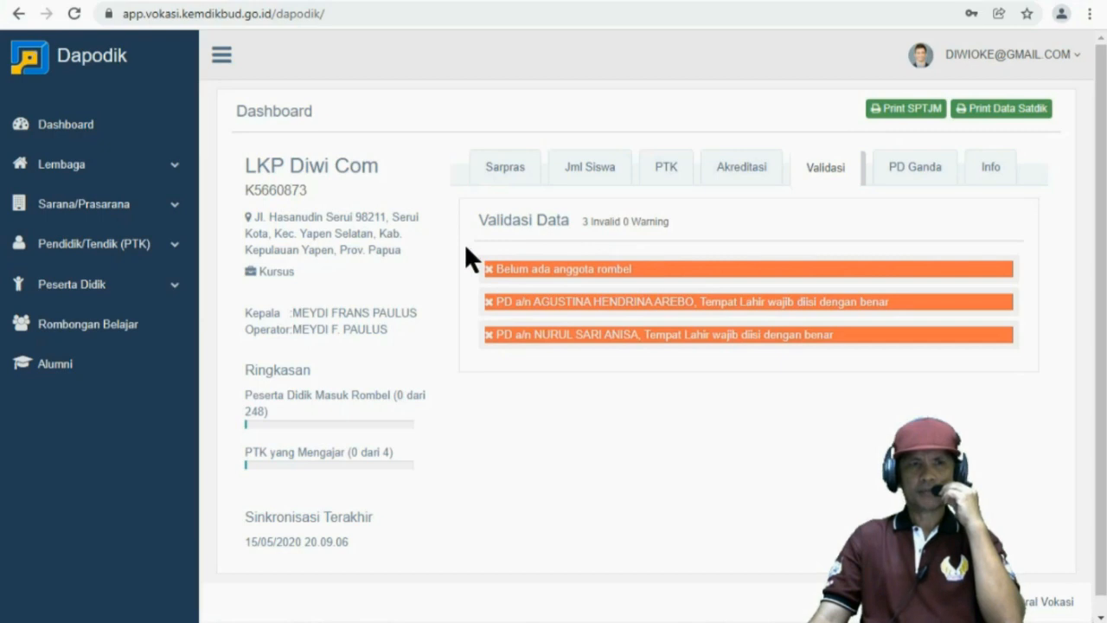
Open the Rombongan Belajar list, which has 0 groups, and start a new group
{"action": "left_click", "coordinate": [69, 336]}
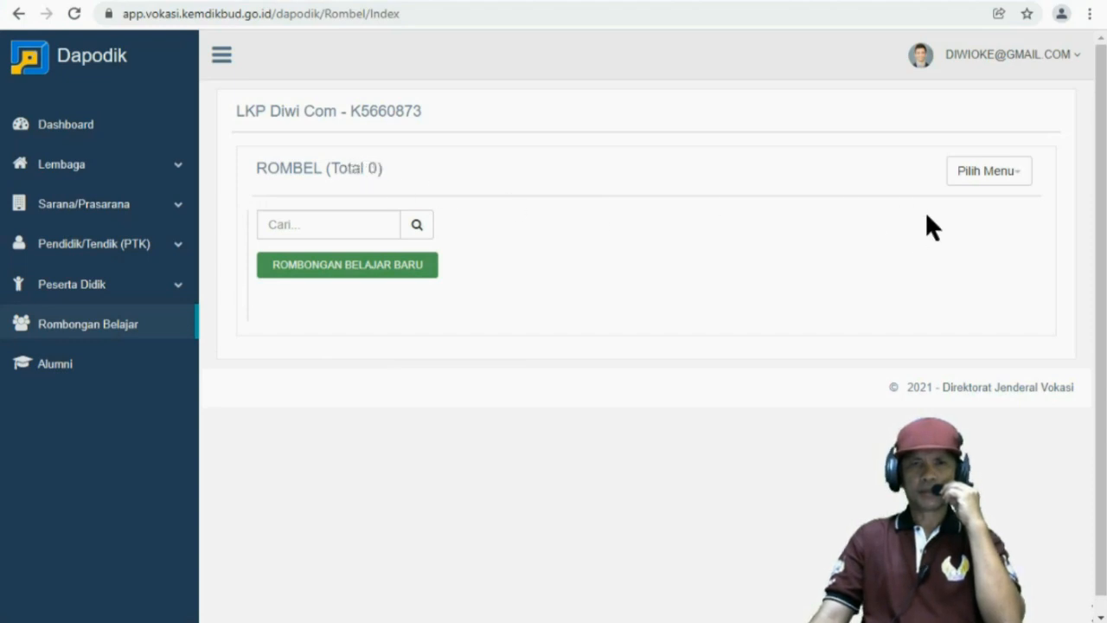
{"action": "left_click", "coordinate": [990, 177]}
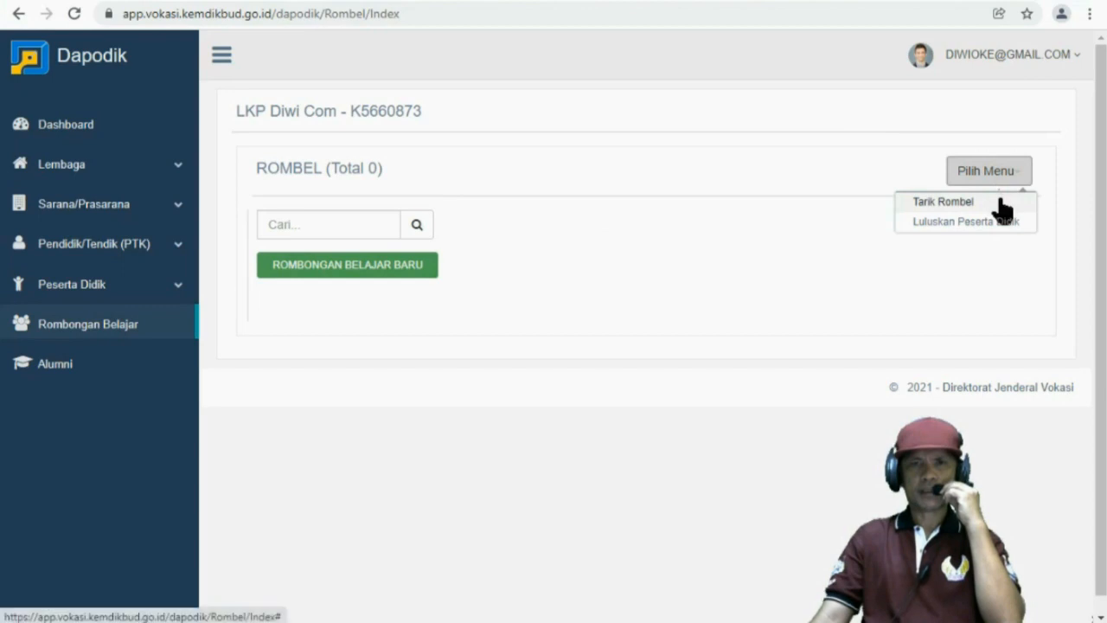
{"action": "left_click", "coordinate": [1045, 234]}
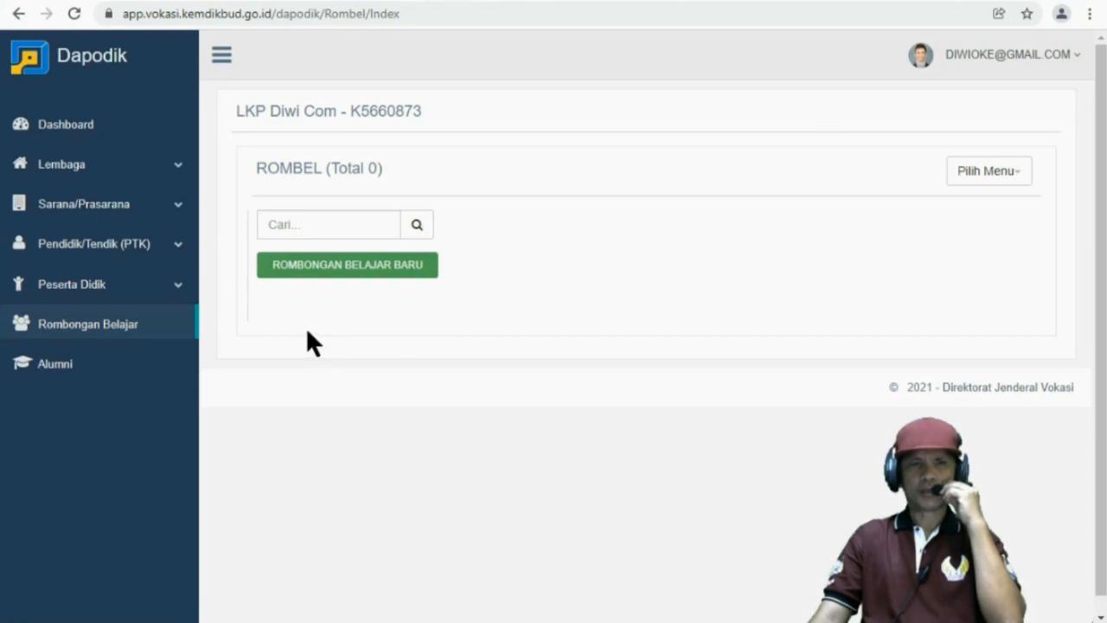
{"action": "left_click", "coordinate": [307, 284]}
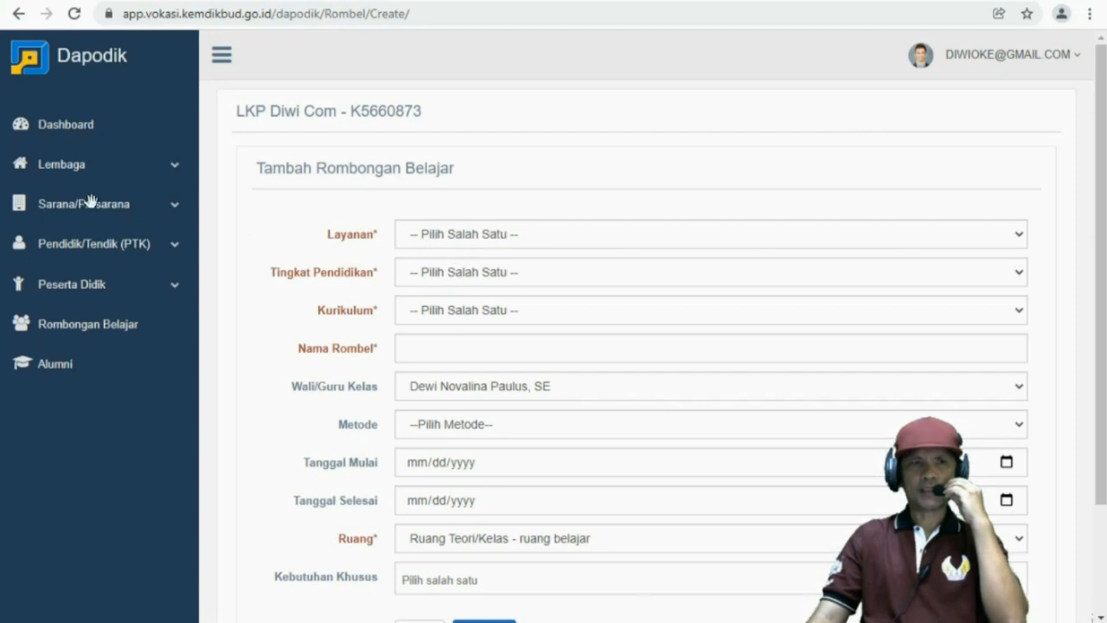
Check the registered services under Lembaga > Layanan, then reopen the new group form
{"action": "left_click", "coordinate": [76, 172]}
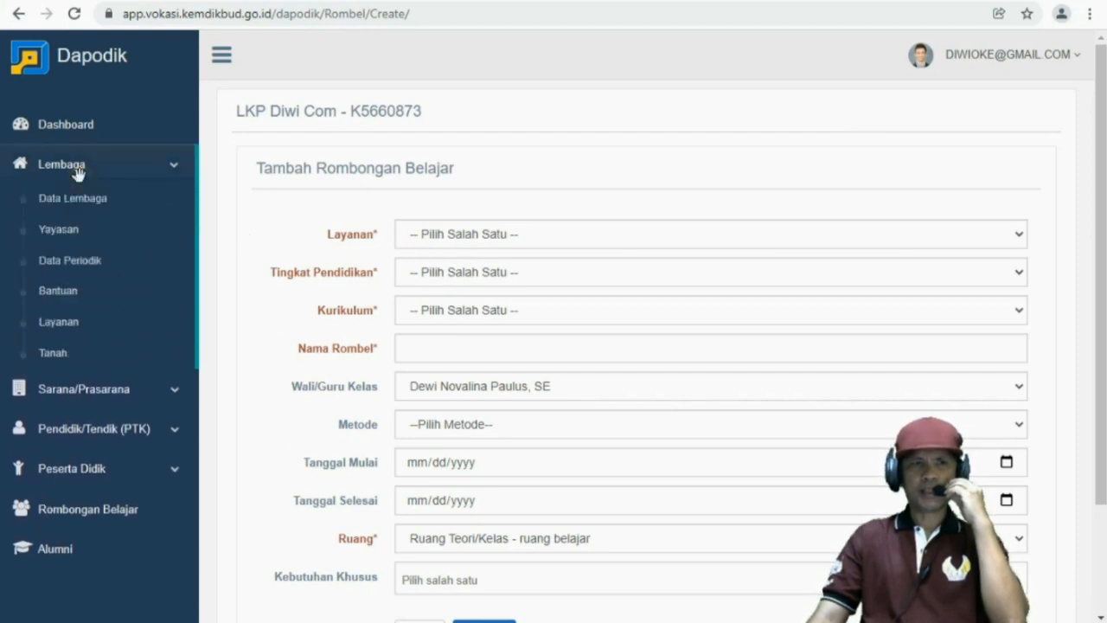
{"action": "left_click", "coordinate": [82, 317]}
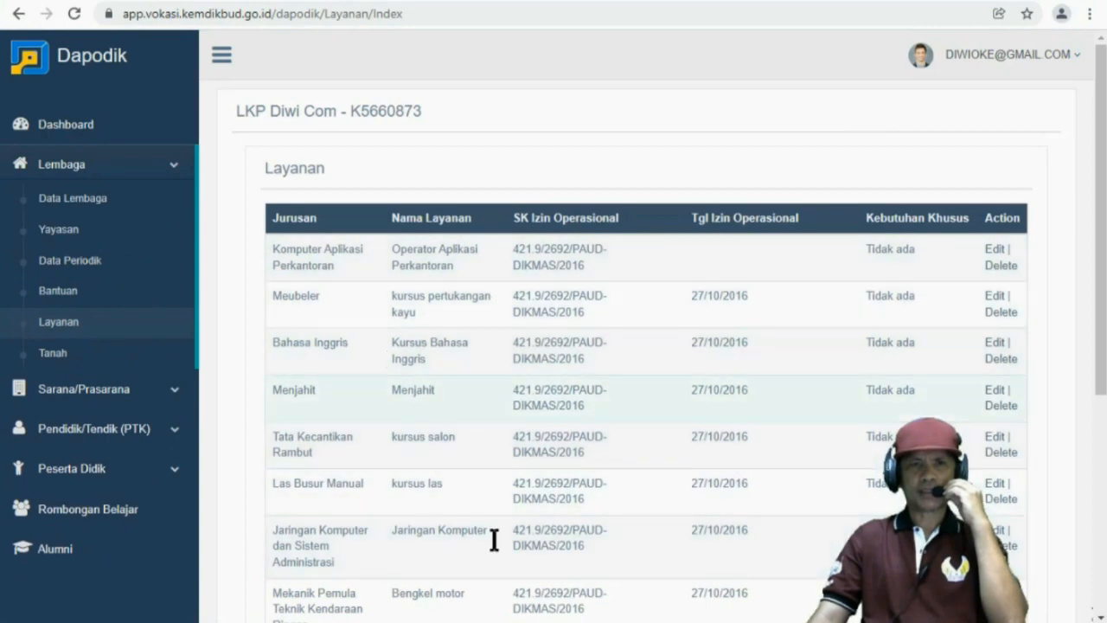
{"action": "left_click", "coordinate": [74, 470]}
{"action": "left_click", "coordinate": [71, 399]}
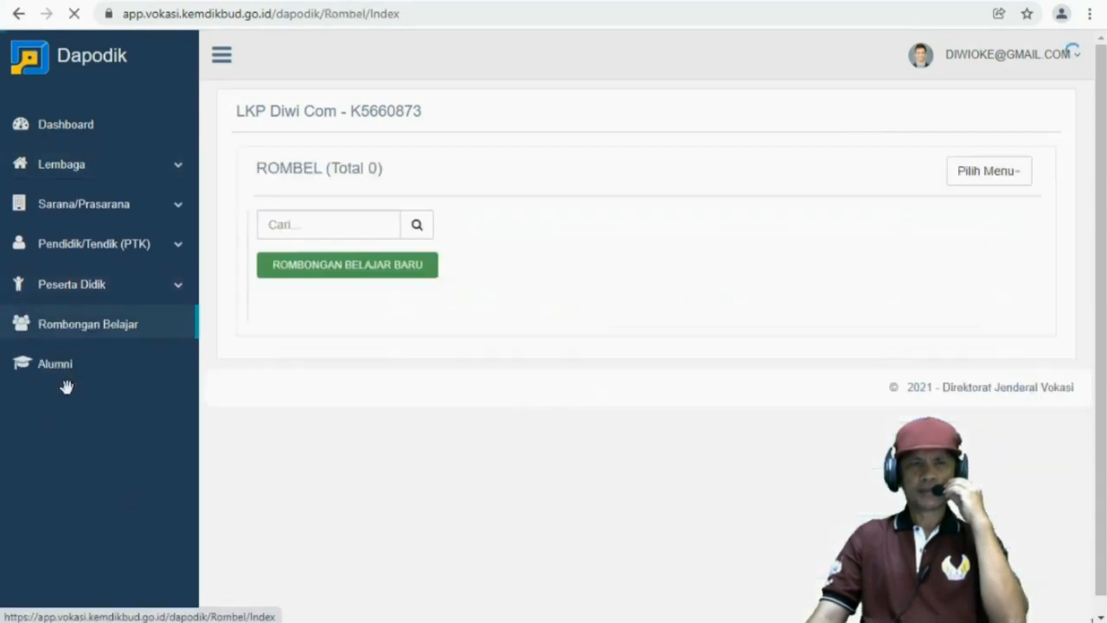
{"action": "left_click", "coordinate": [337, 271]}
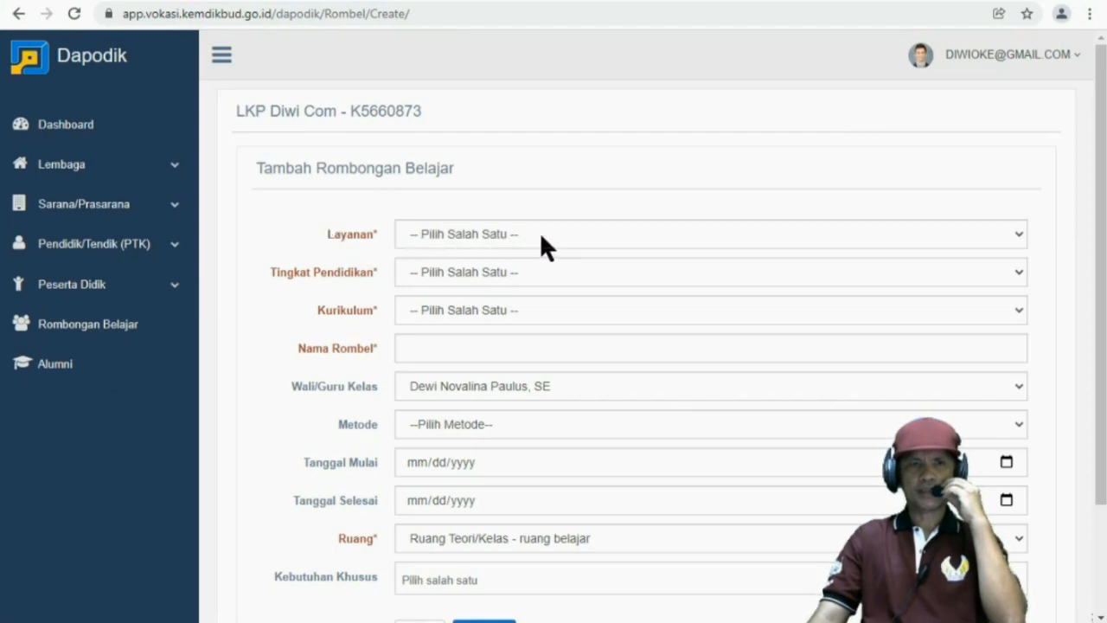
Set Komputer Aplikasi Perkantoran, KKNI Level 3 and KBK Teknologi Informasi dan Komunikasi curriculum
{"action": "left_click", "coordinate": [704, 229]}
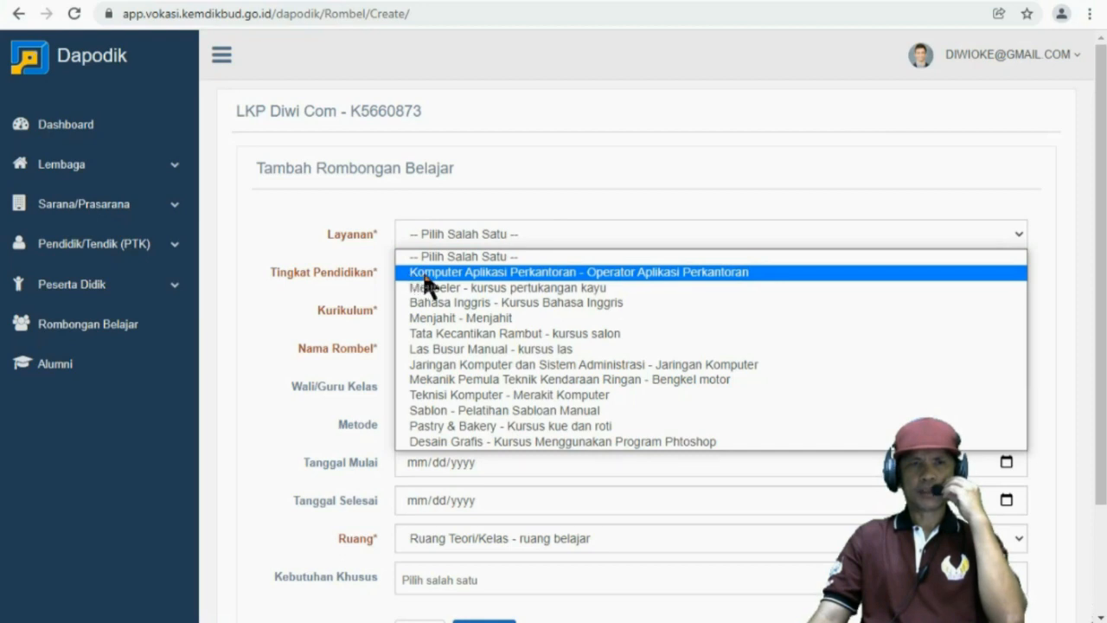
{"action": "left_click", "coordinate": [709, 270]}
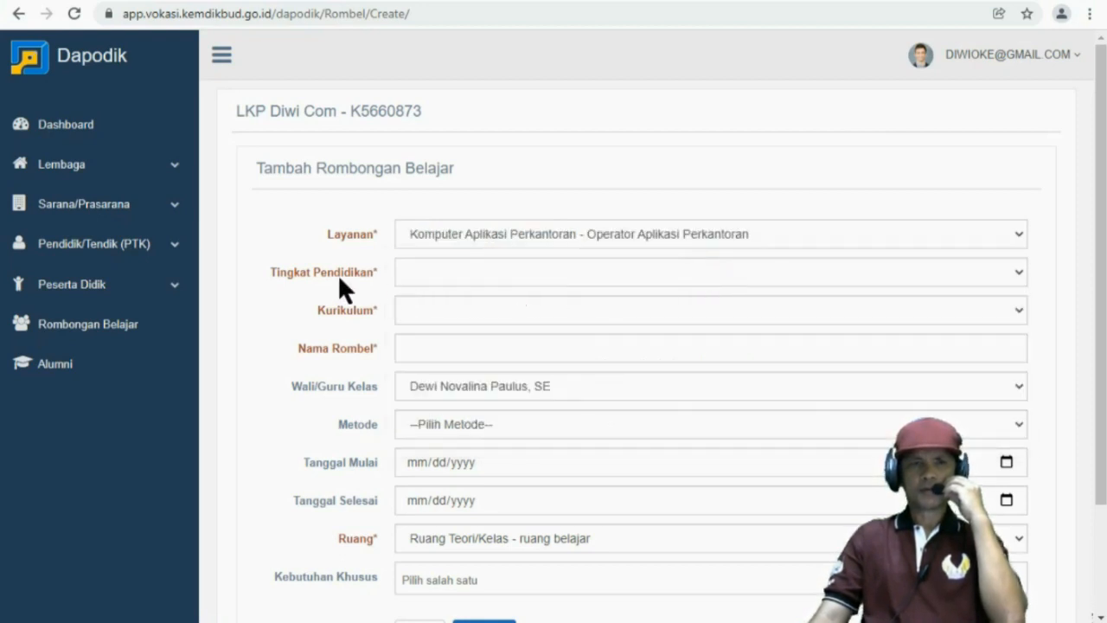
{"action": "left_click", "coordinate": [460, 278]}
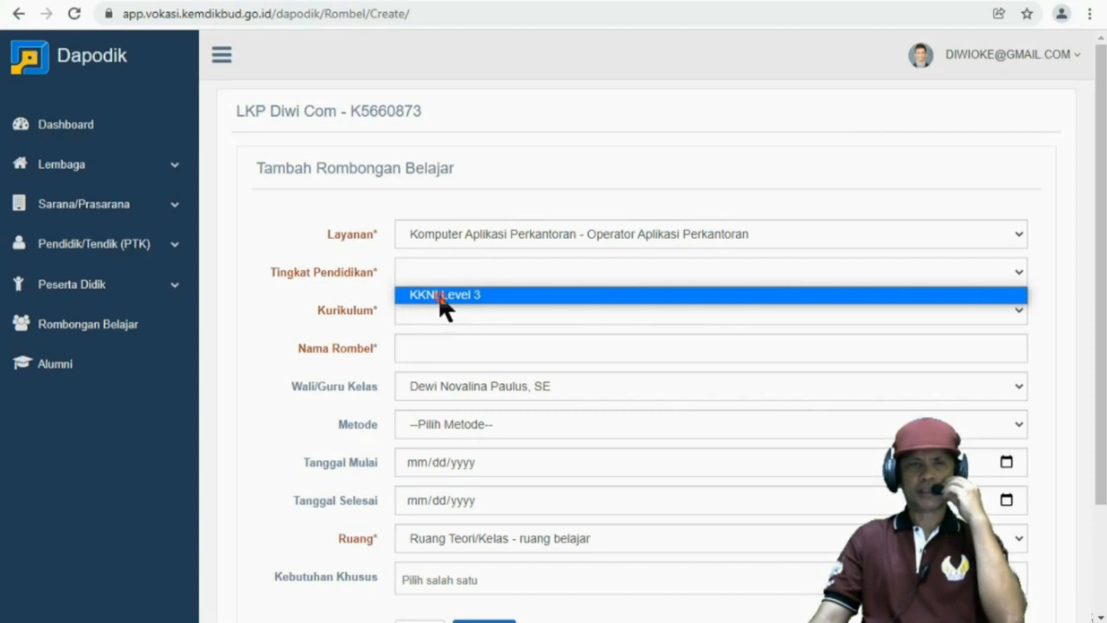
{"action": "left_click", "coordinate": [442, 296]}
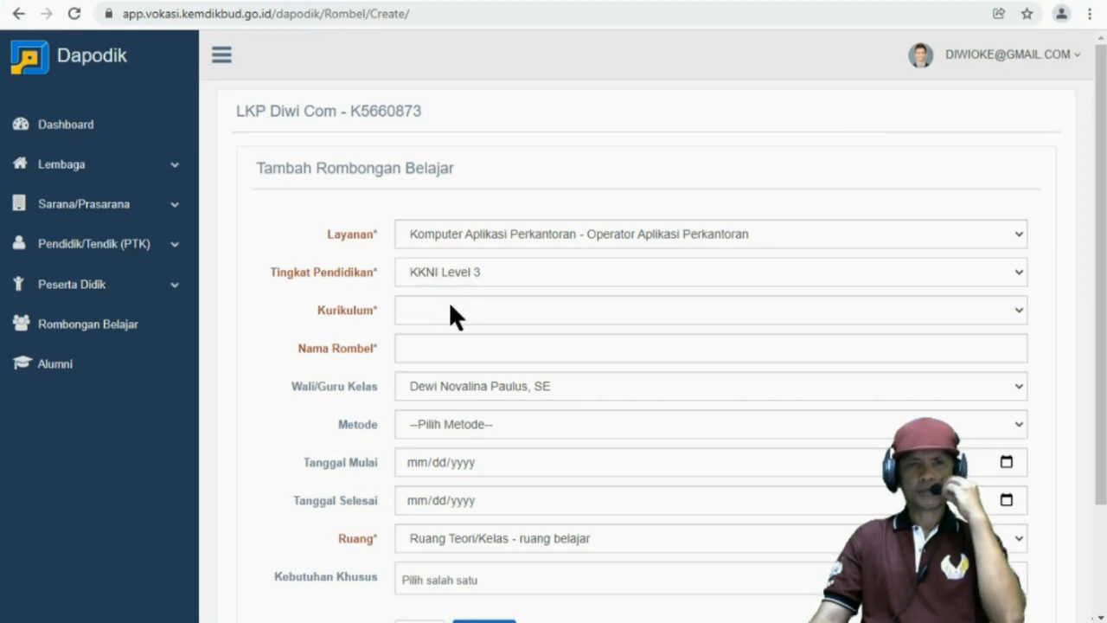
{"action": "left_click", "coordinate": [450, 308]}
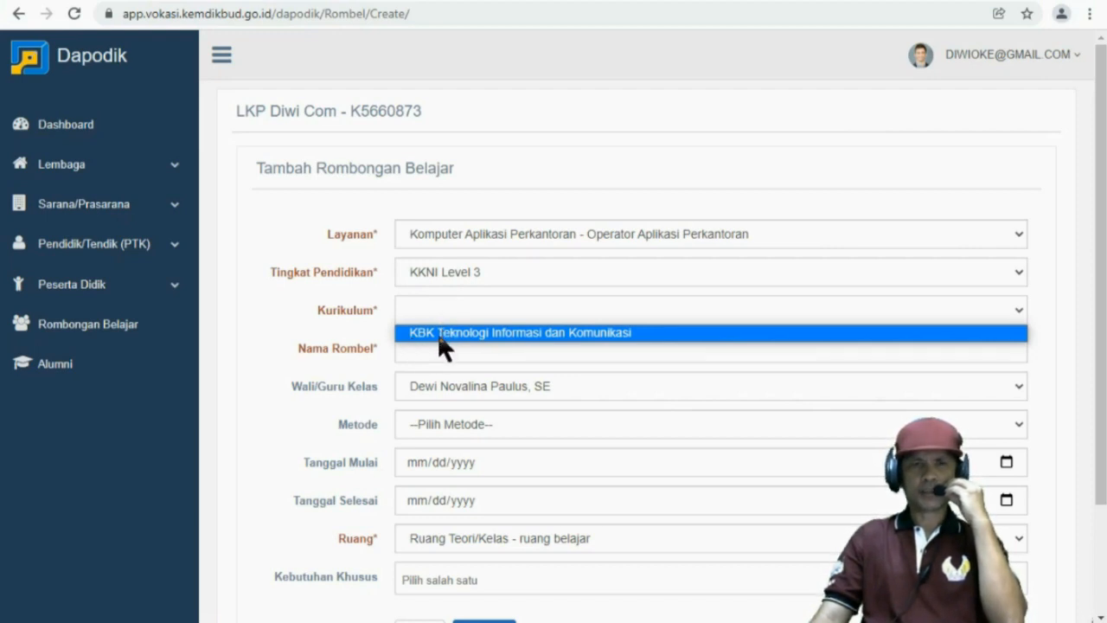
{"action": "left_click", "coordinate": [442, 333]}
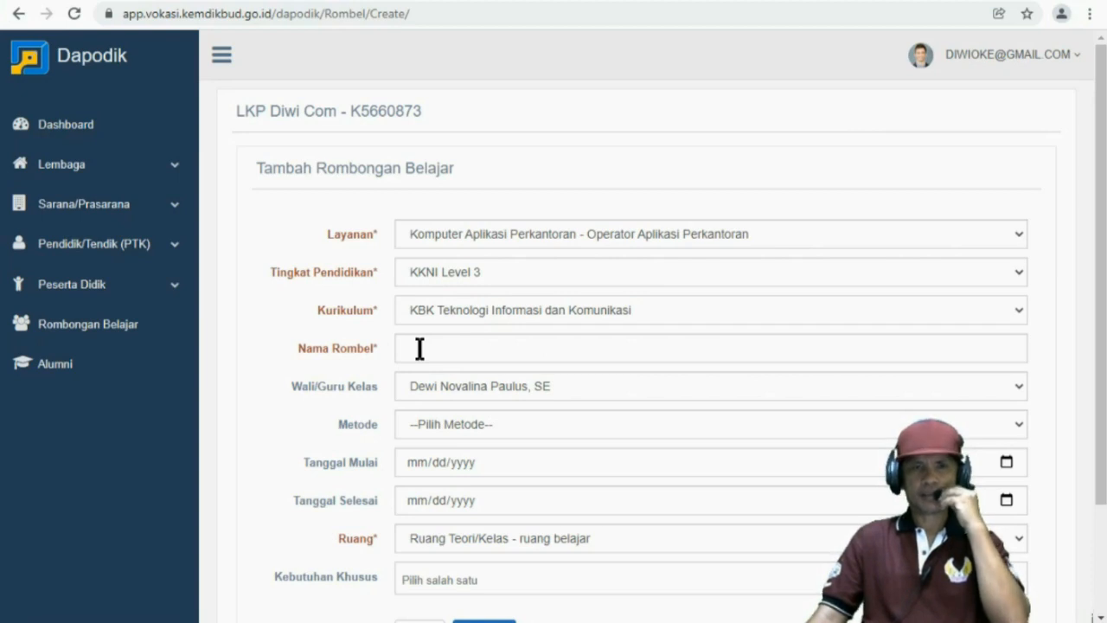
Name the group 'Gelombang 3 Tahun 2021' and assign a different homeroom teacher
{"action": "left_click", "coordinate": [419, 347]}
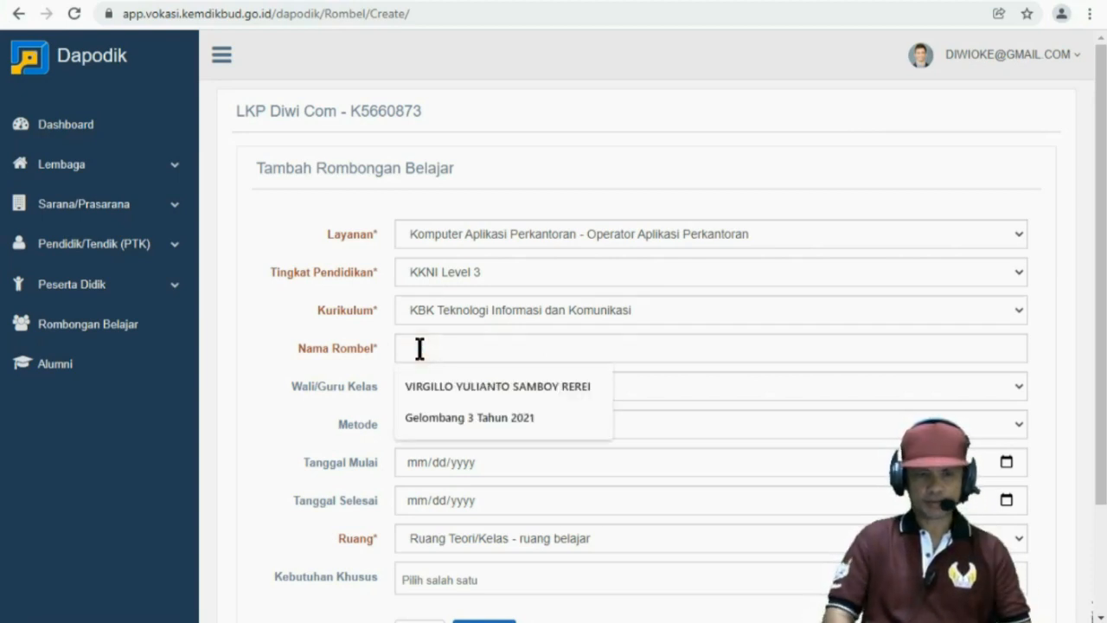
{"action": "type", "text": "Gelom"}
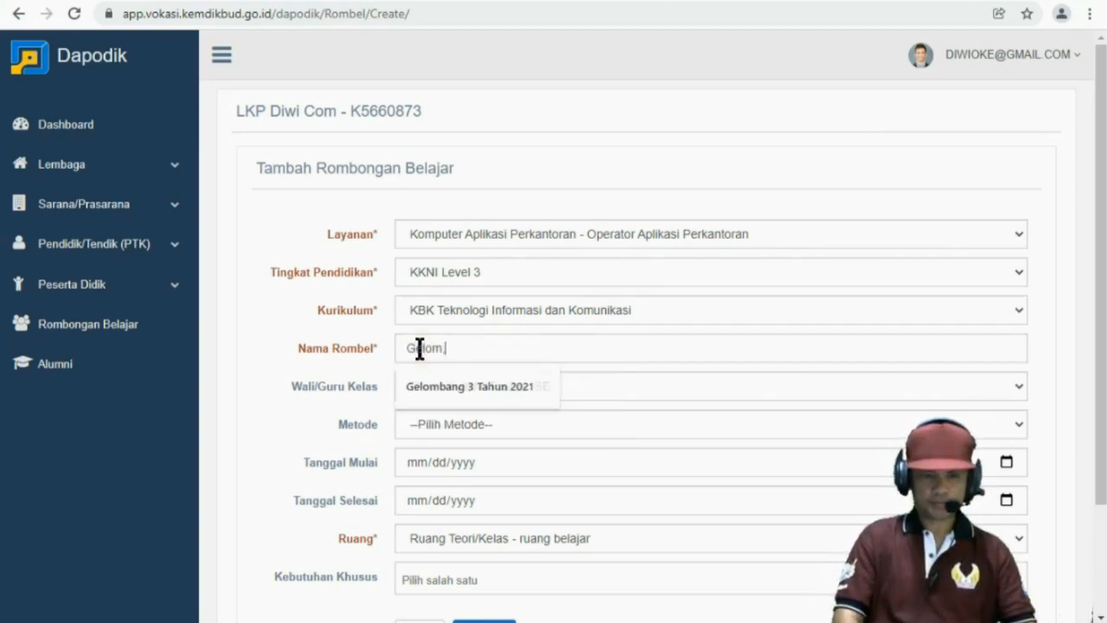
{"action": "left_click", "coordinate": [458, 381]}
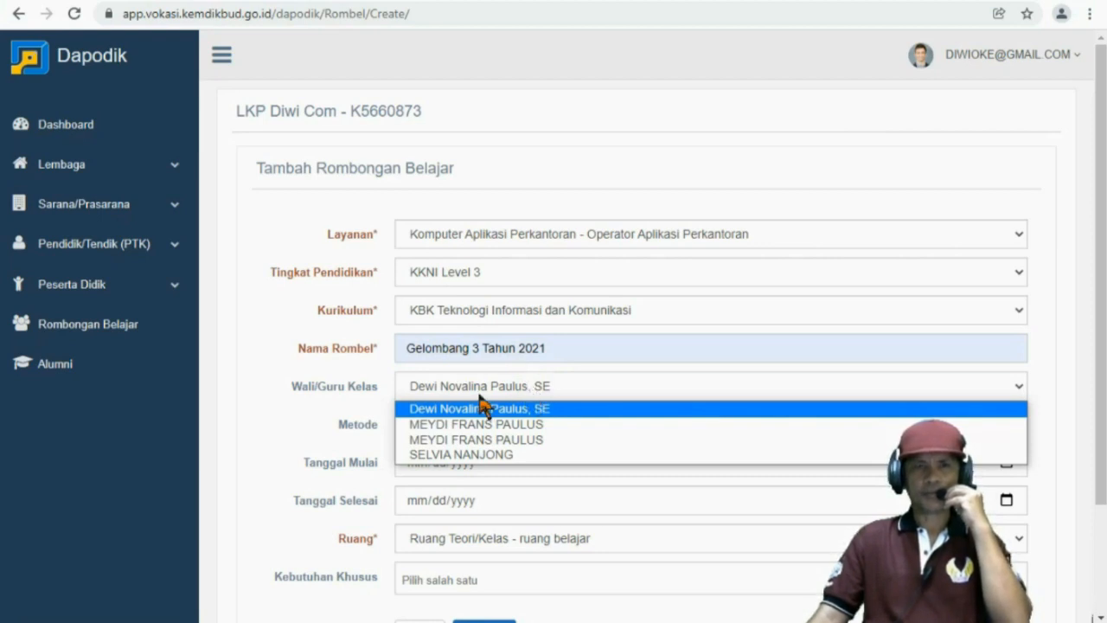
{"action": "left_click", "coordinate": [456, 455]}
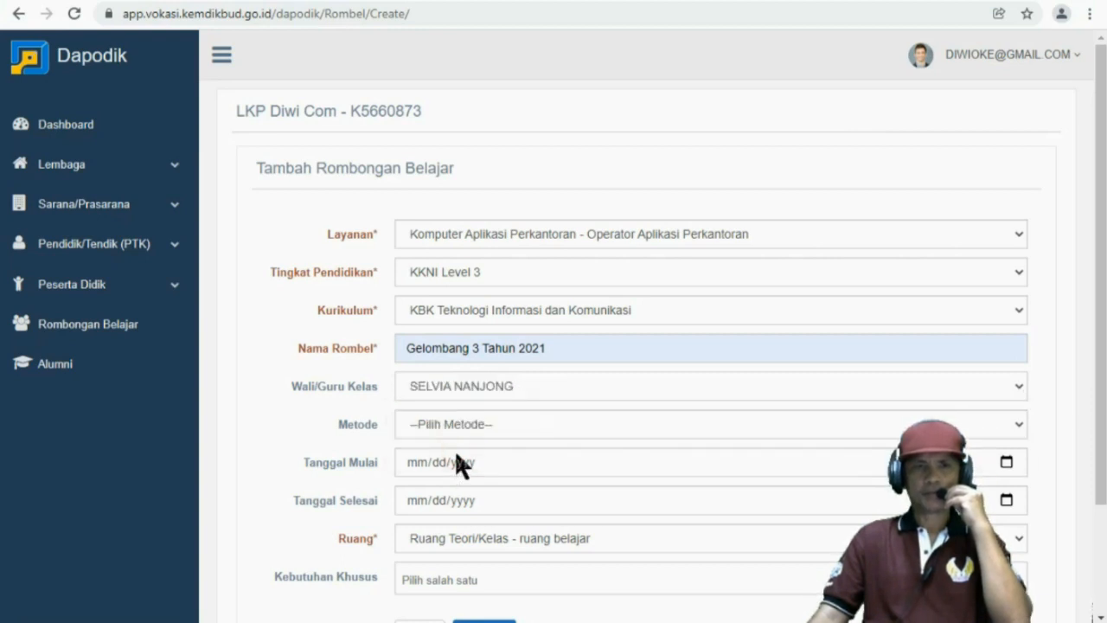
{"action": "left_click", "coordinate": [470, 425]}
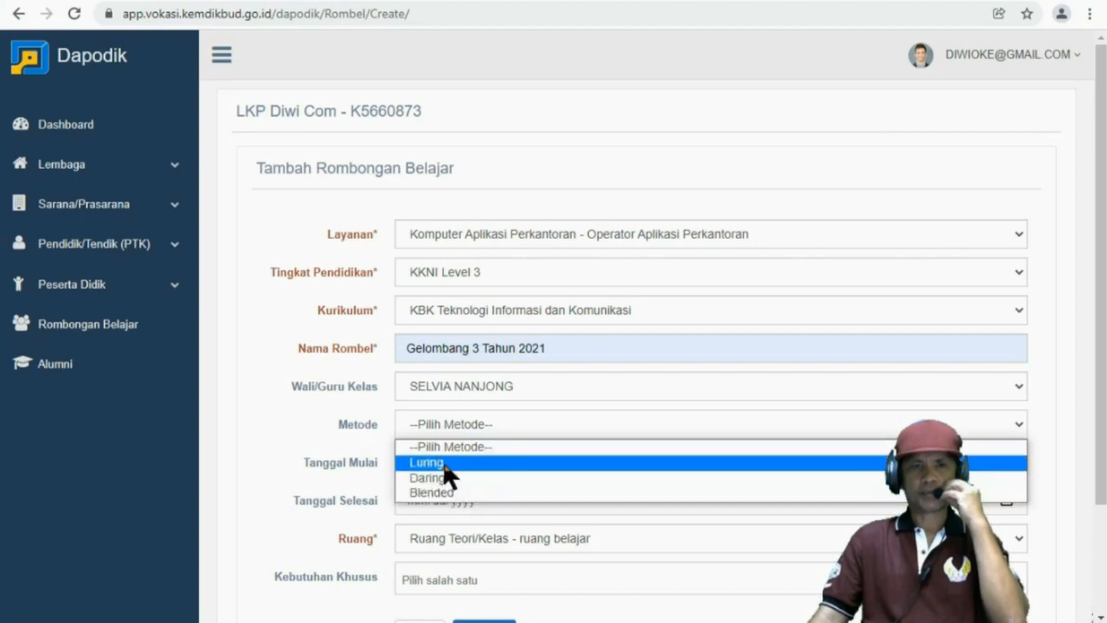
Set method Luring, start date 02/07/2021 and end date 20 December 2021
{"action": "left_click", "coordinate": [444, 464]}
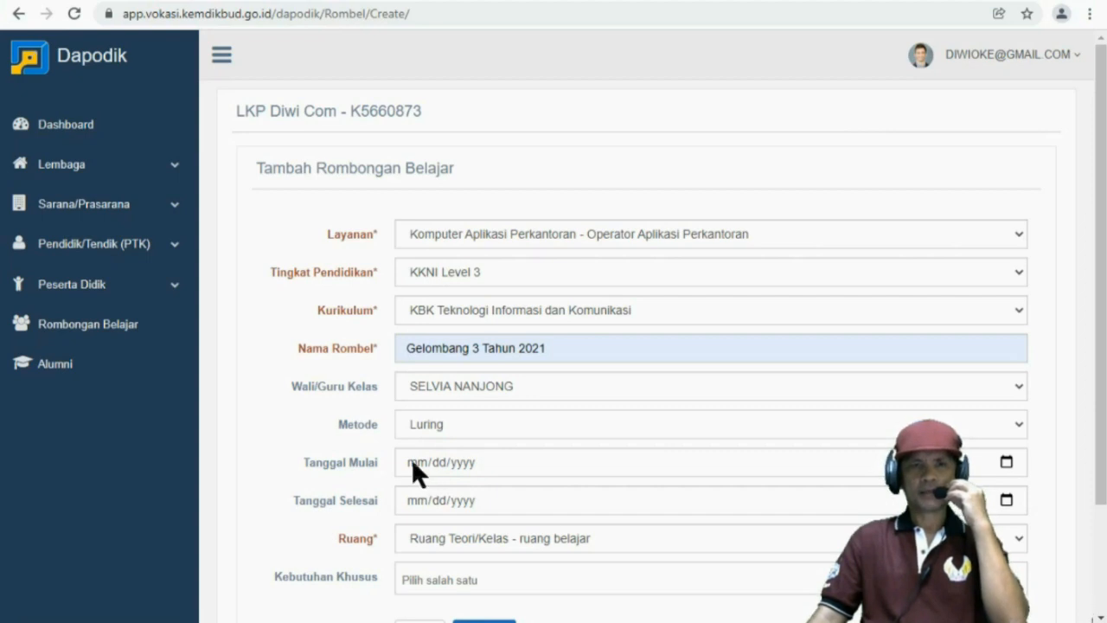
{"action": "left_click", "coordinate": [411, 457]}
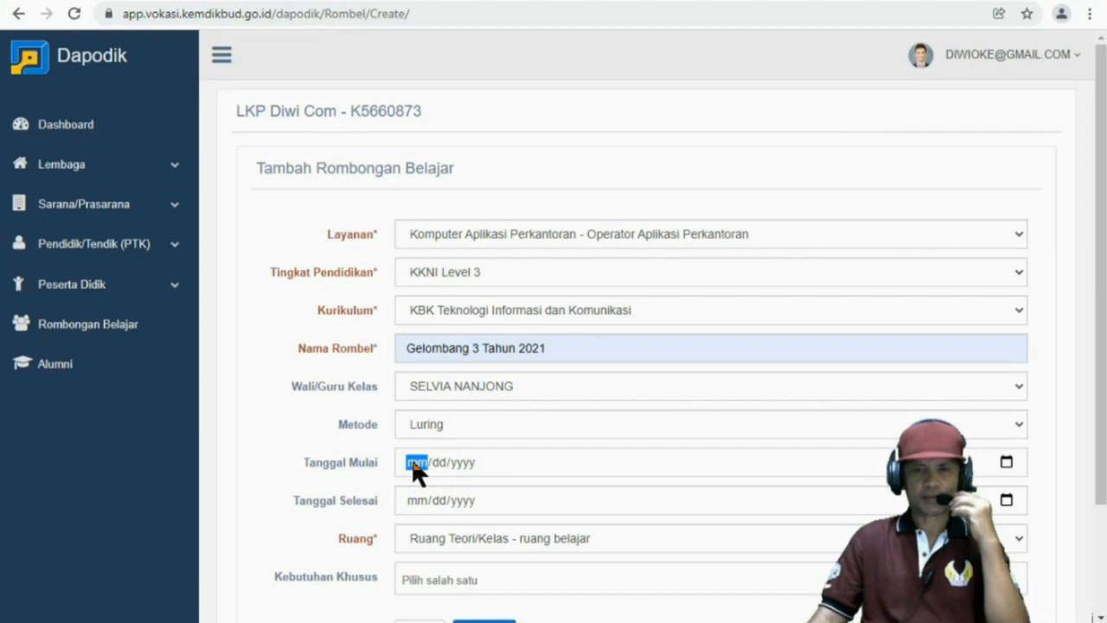
{"action": "type", "text": "02/"}
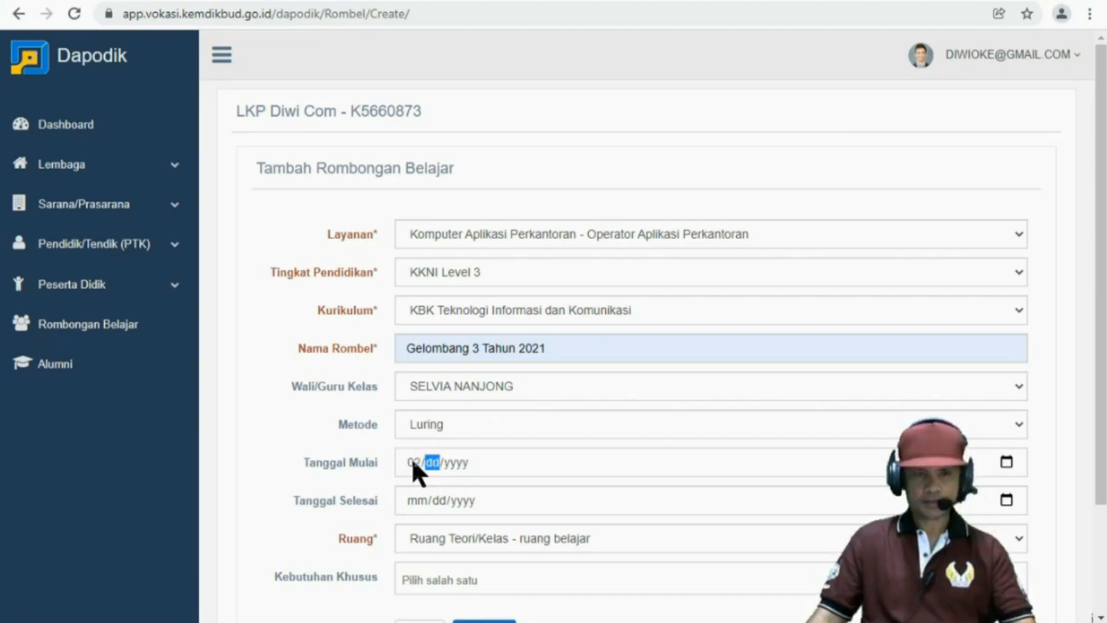
{"action": "type", "text": "07/"}
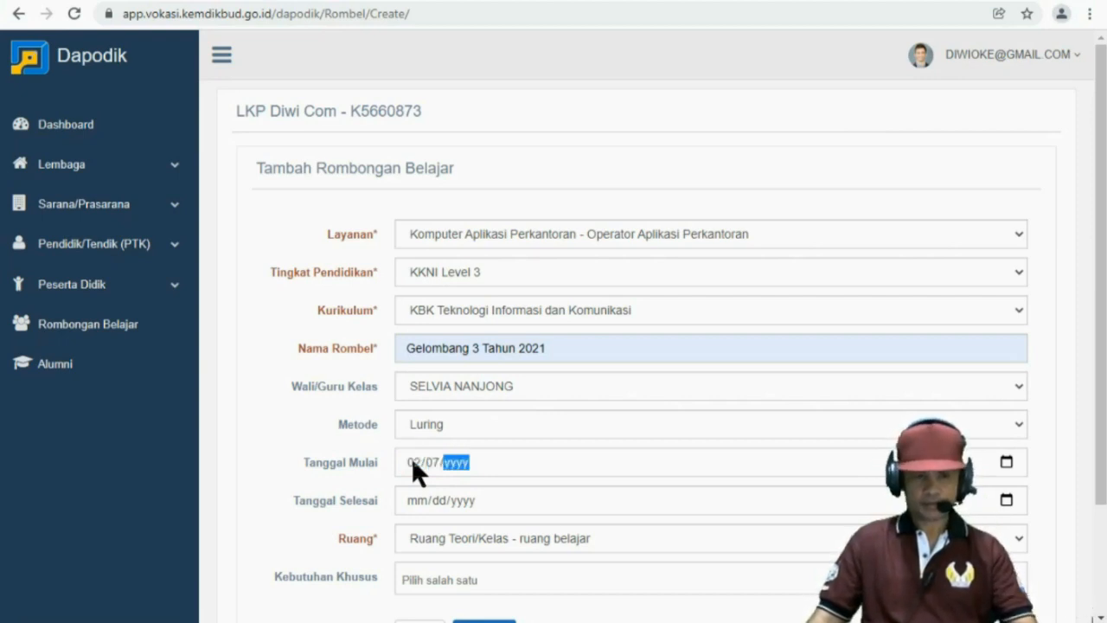
{"action": "type", "text": "2021"}
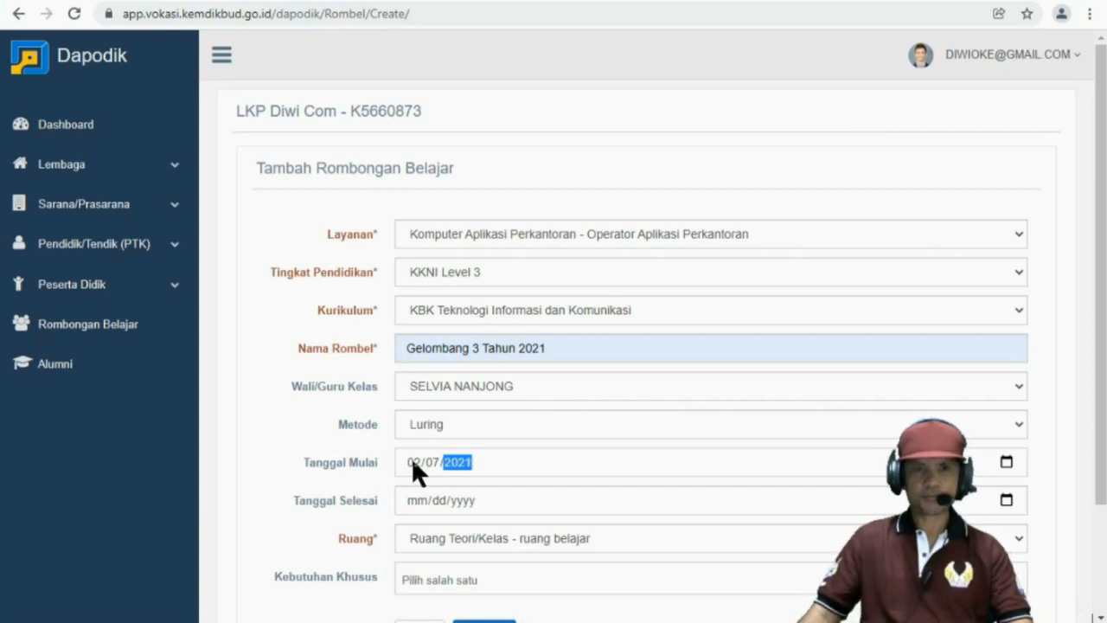
{"action": "left_click", "coordinate": [436, 499]}
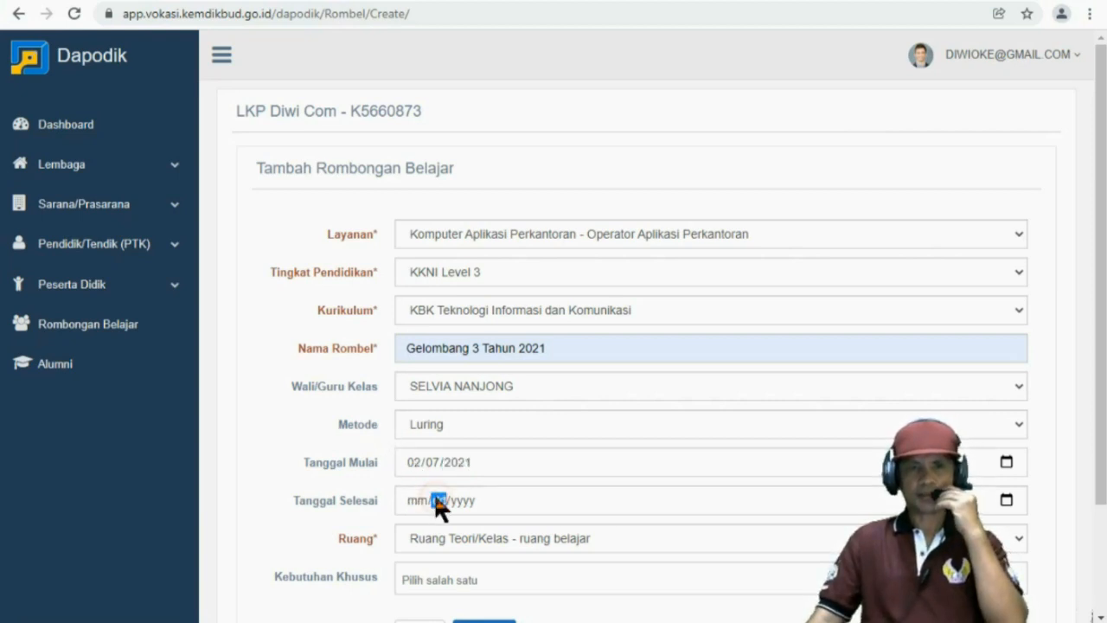
{"action": "left_click", "coordinate": [1006, 500]}
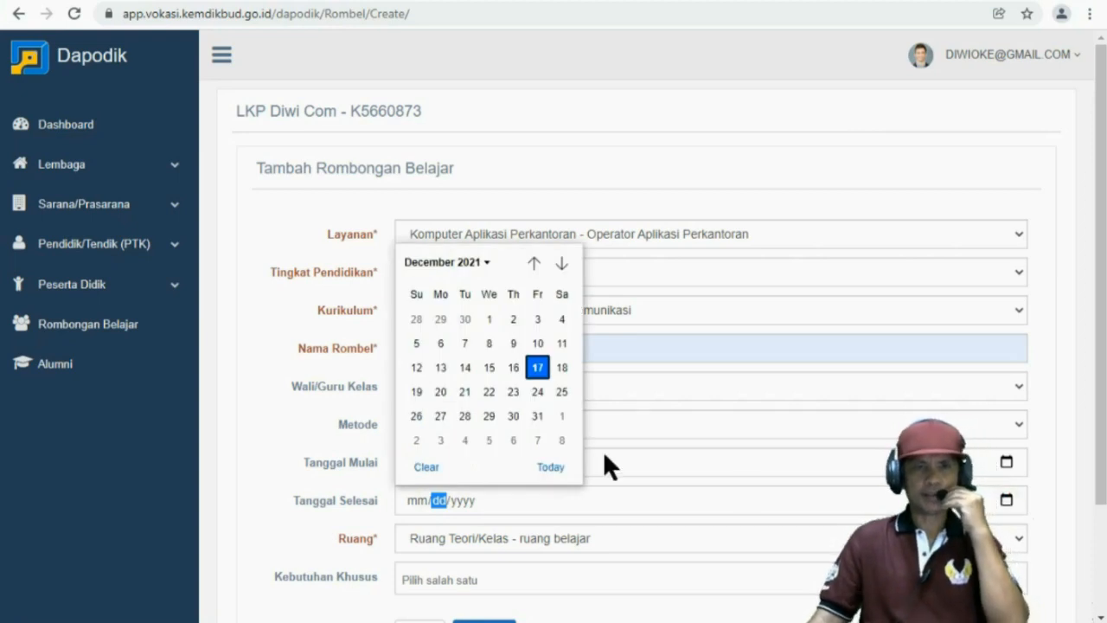
{"action": "left_click", "coordinate": [439, 388]}
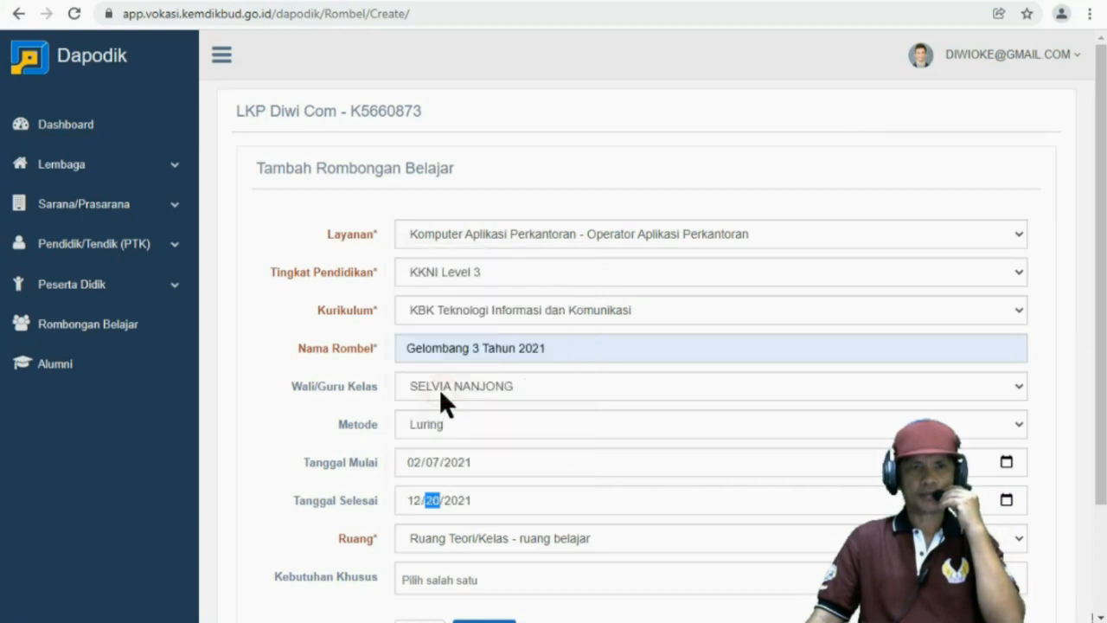
{"action": "left_click", "coordinate": [512, 551]}
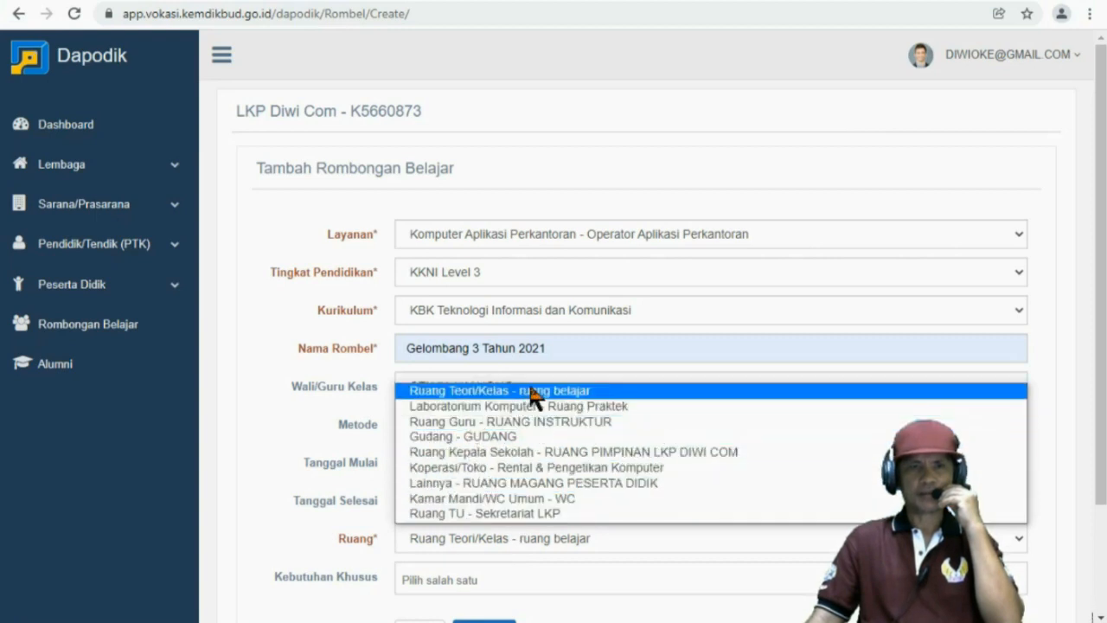
Choose room Laboratorium Komputer - Ruang Praktek and save the new group
{"action": "left_click", "coordinate": [483, 407]}
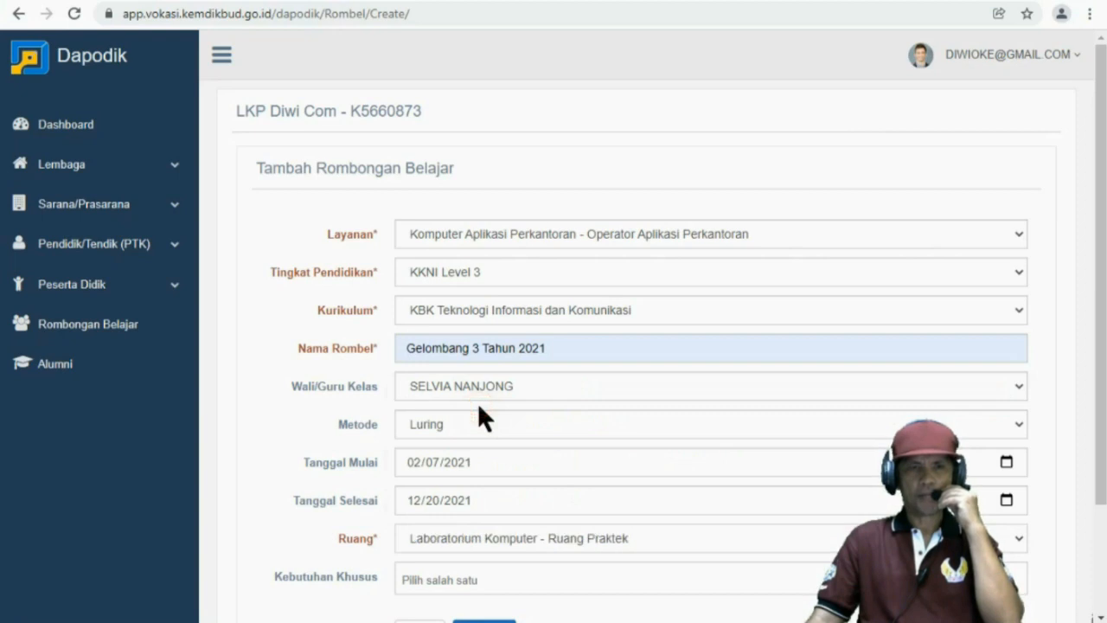
{"action": "scroll", "coordinate": [477, 485], "scroll_direction": "down", "scroll_amount": 1}
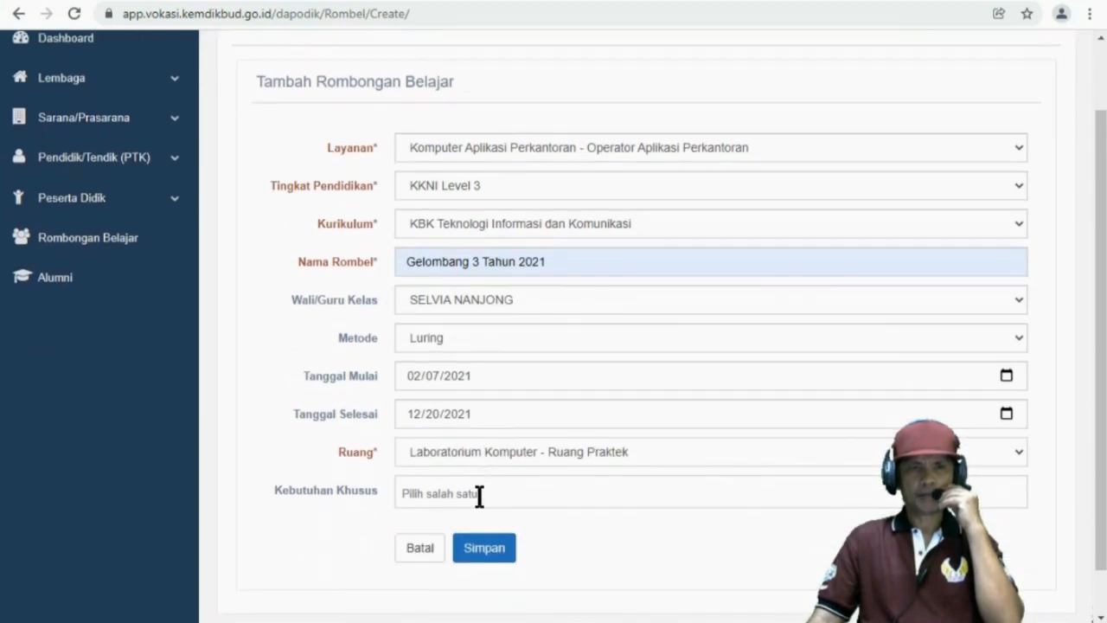
{"action": "scroll", "coordinate": [563, 485], "scroll_direction": "down", "scroll_amount": 1}
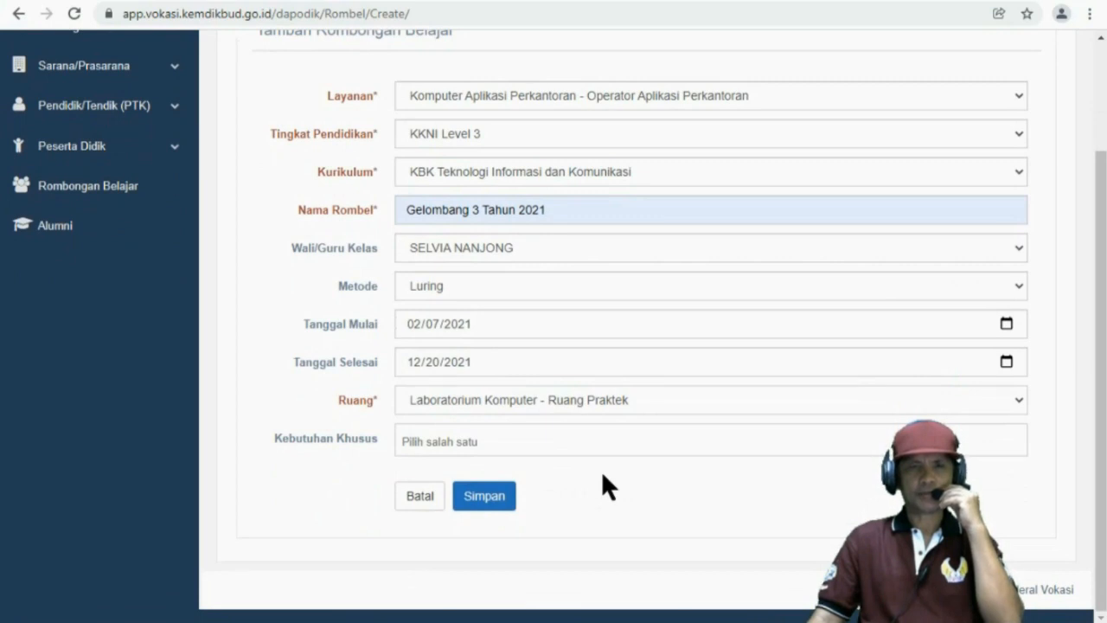
{"action": "scroll", "coordinate": [588, 471], "scroll_direction": "up", "scroll_amount": 2}
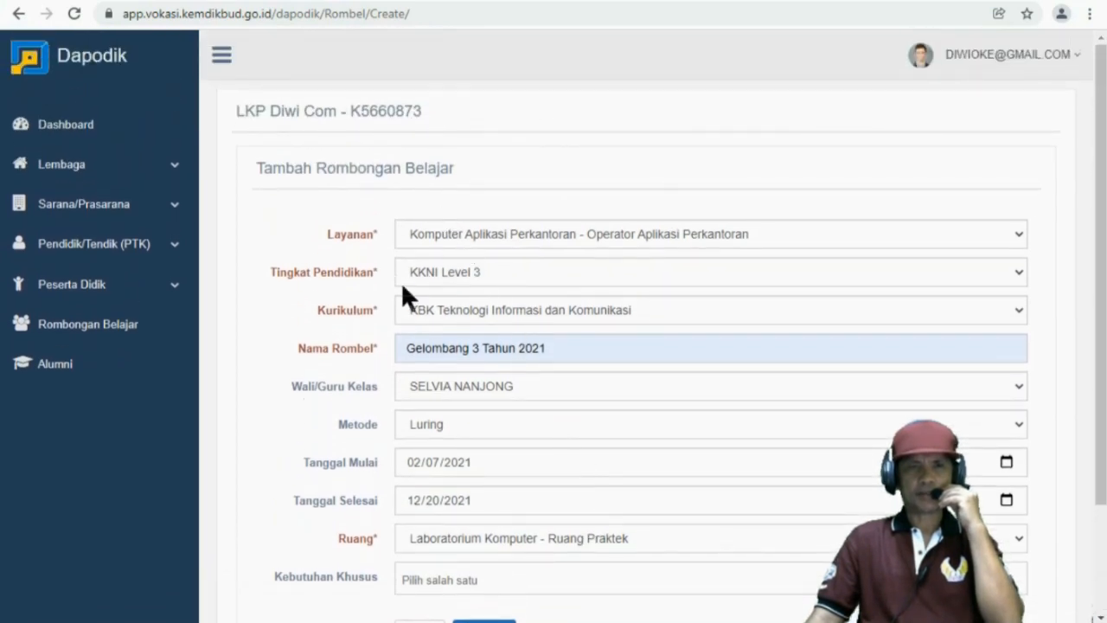
{"action": "scroll", "coordinate": [452, 424], "scroll_direction": "down", "scroll_amount": 2}
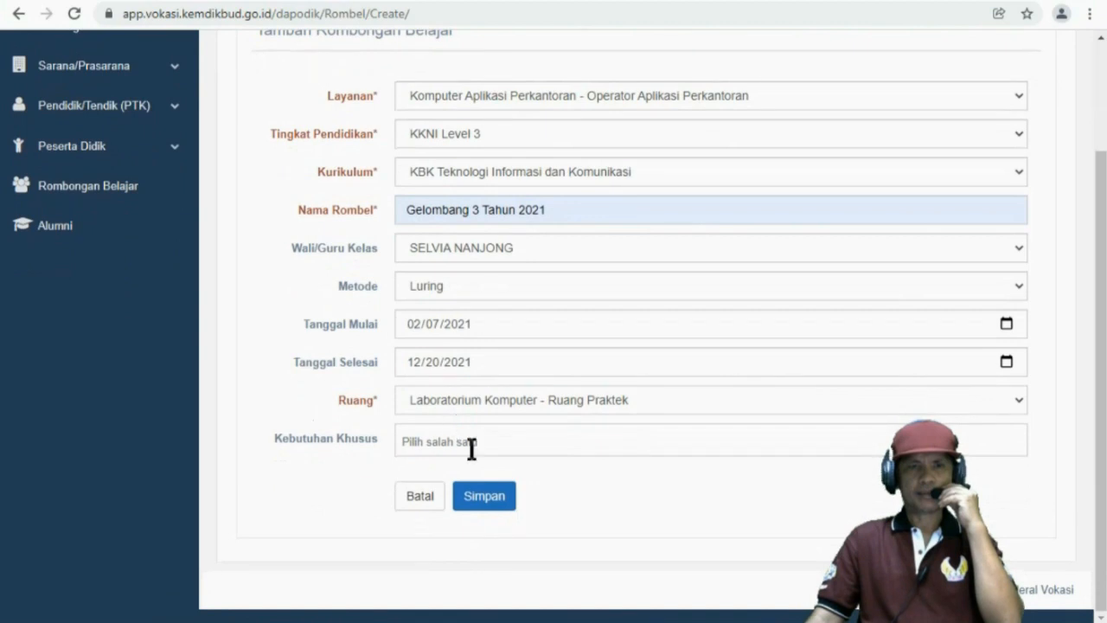
{"action": "left_click", "coordinate": [484, 505]}
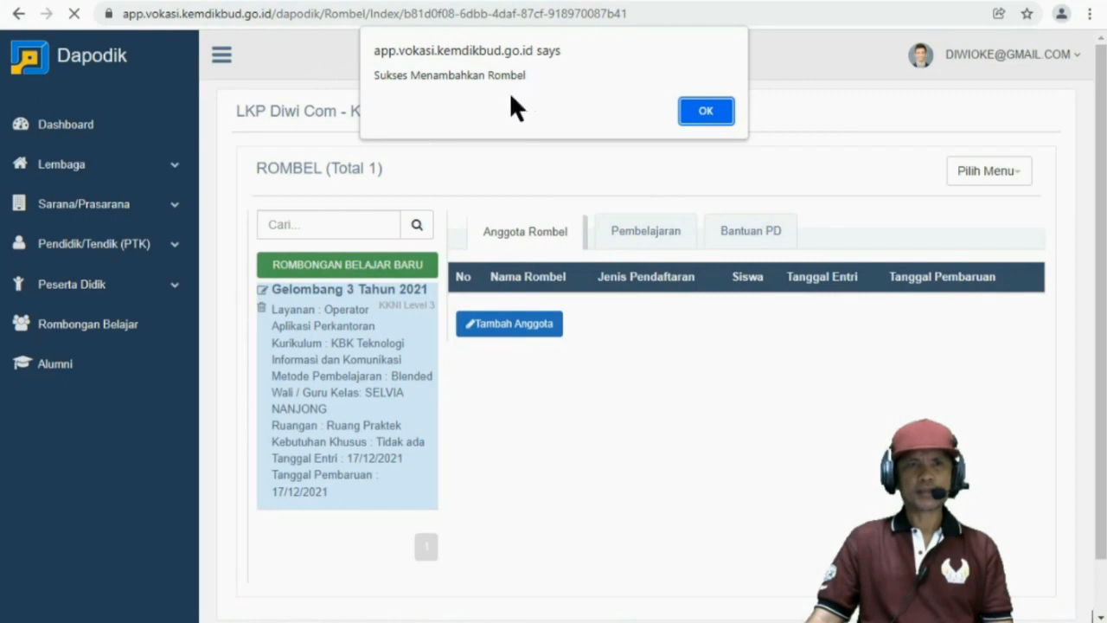
{"action": "left_click", "coordinate": [705, 117]}
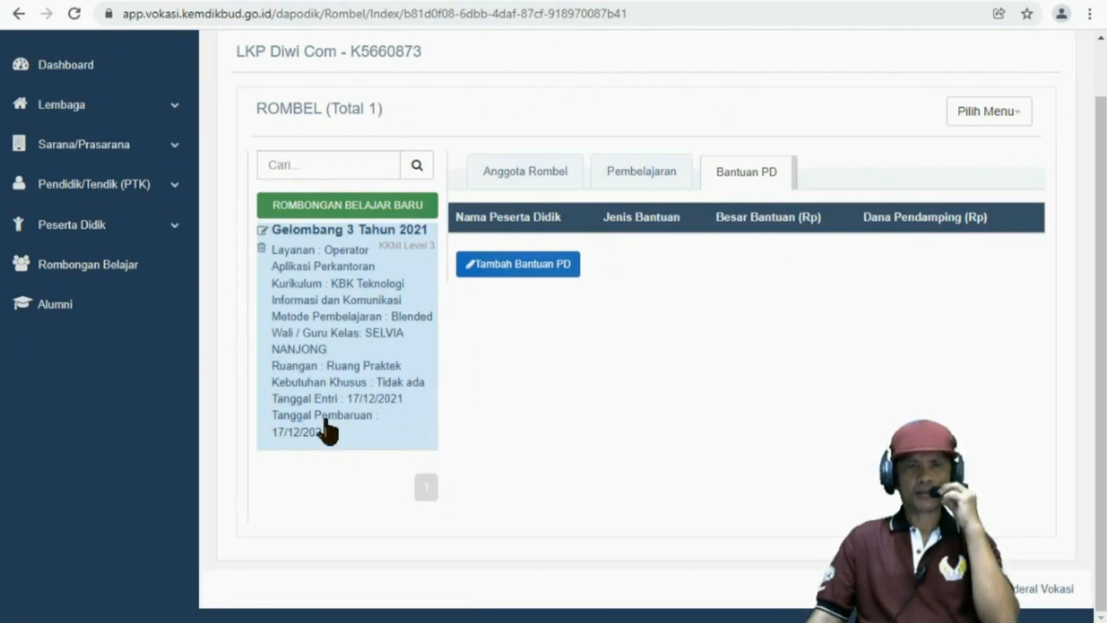
{"action": "left_click", "coordinate": [337, 220]}
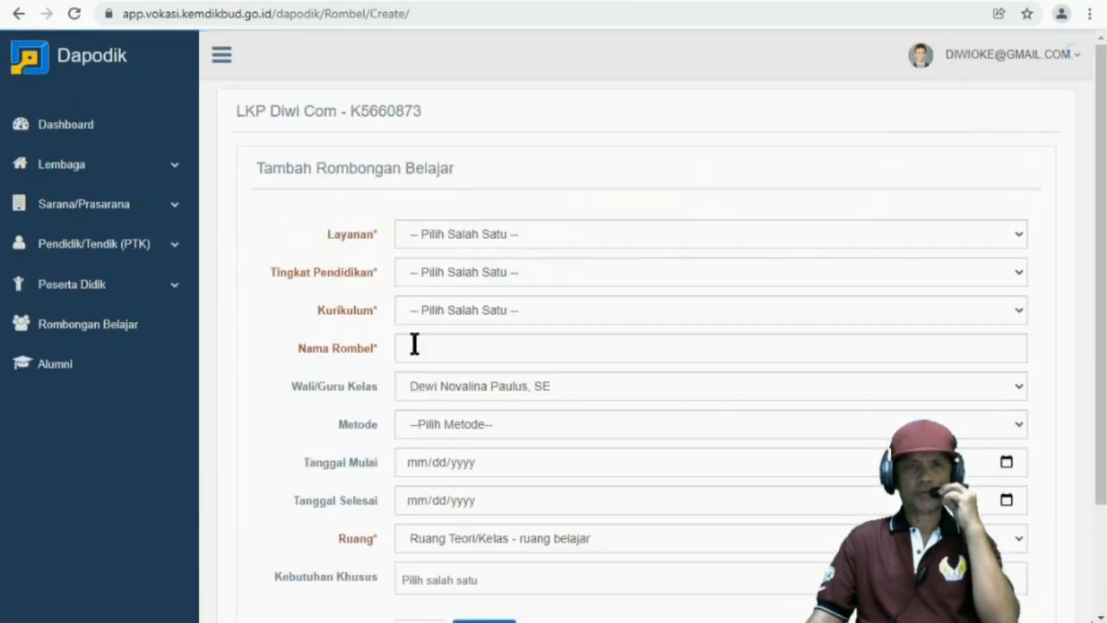
{"action": "left_click", "coordinate": [106, 325]}
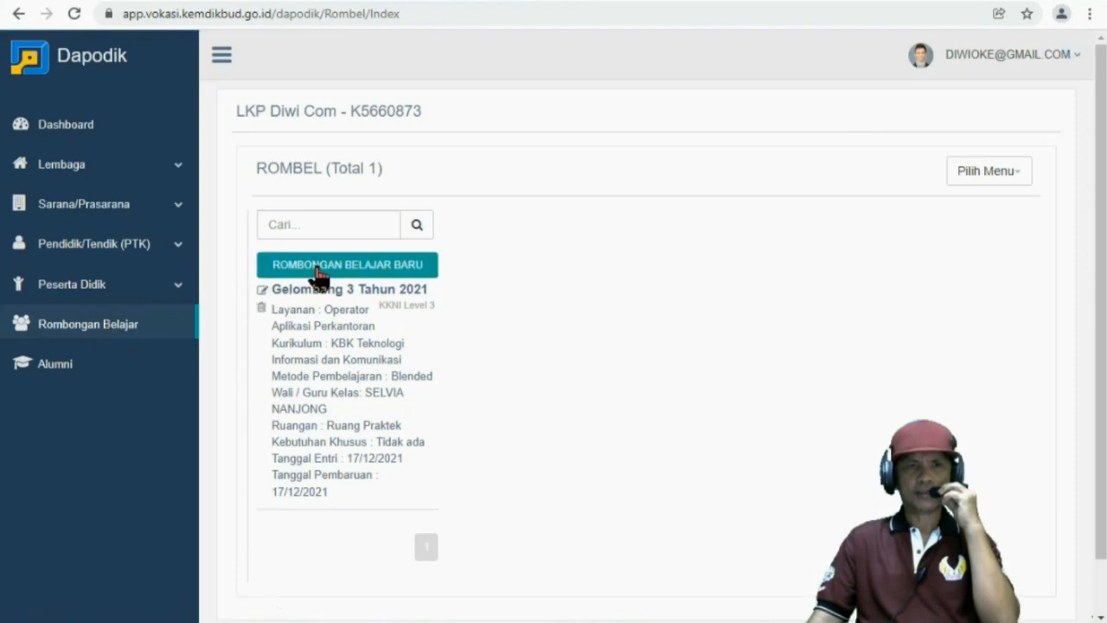
{"action": "left_click", "coordinate": [321, 327]}
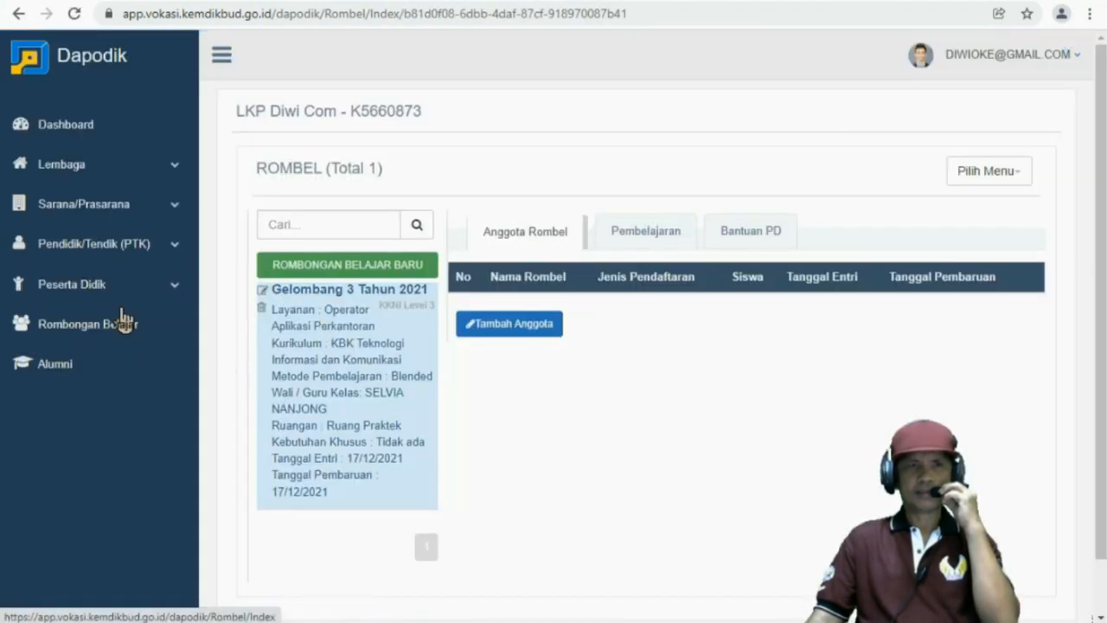
Return to the Dashboard to see Gelombang 3 Tahun 2021 flagged for missing members and pembelajaran
{"action": "left_click", "coordinate": [76, 137]}
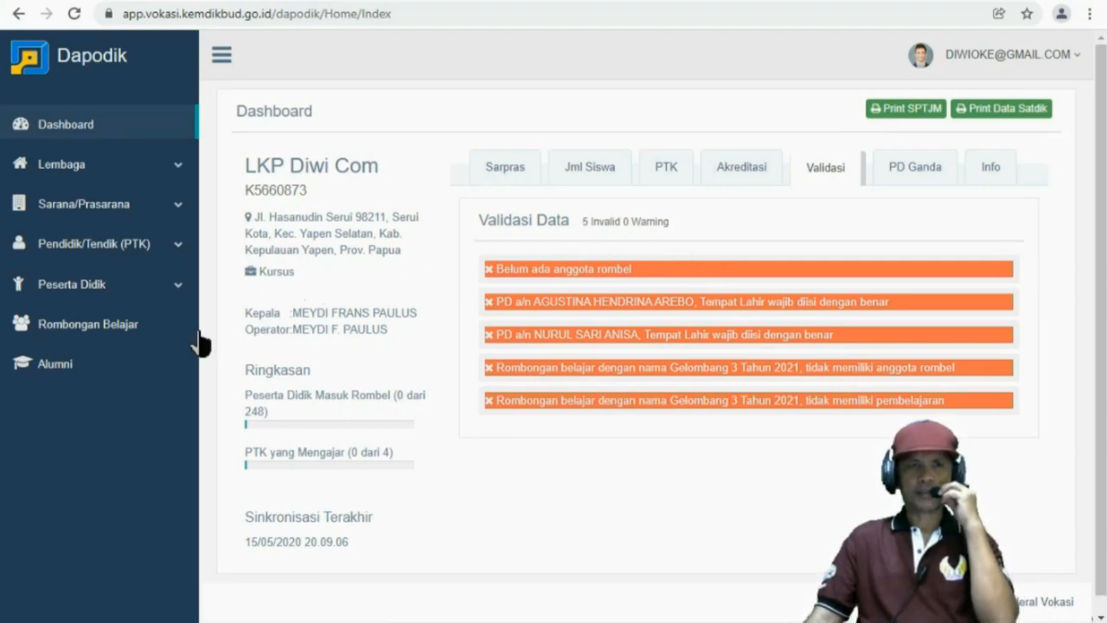
Open Gelombang 3 Tahun 2021, browse its Pembelajaran tab, then return to the empty Anggota Rombel
{"action": "left_click", "coordinate": [105, 334]}
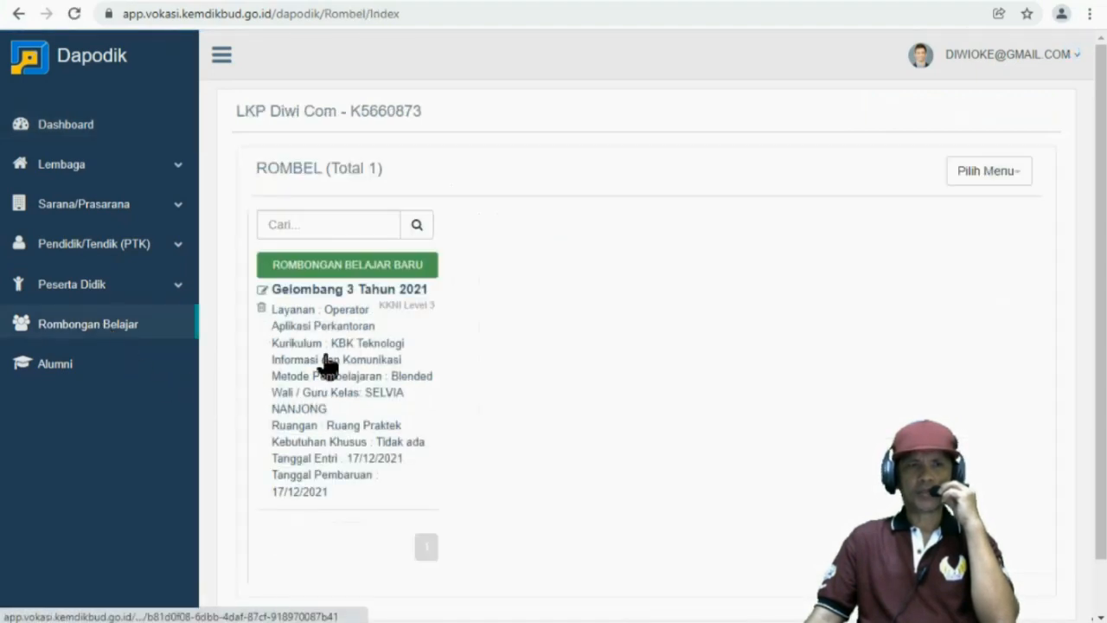
{"action": "left_click", "coordinate": [328, 366]}
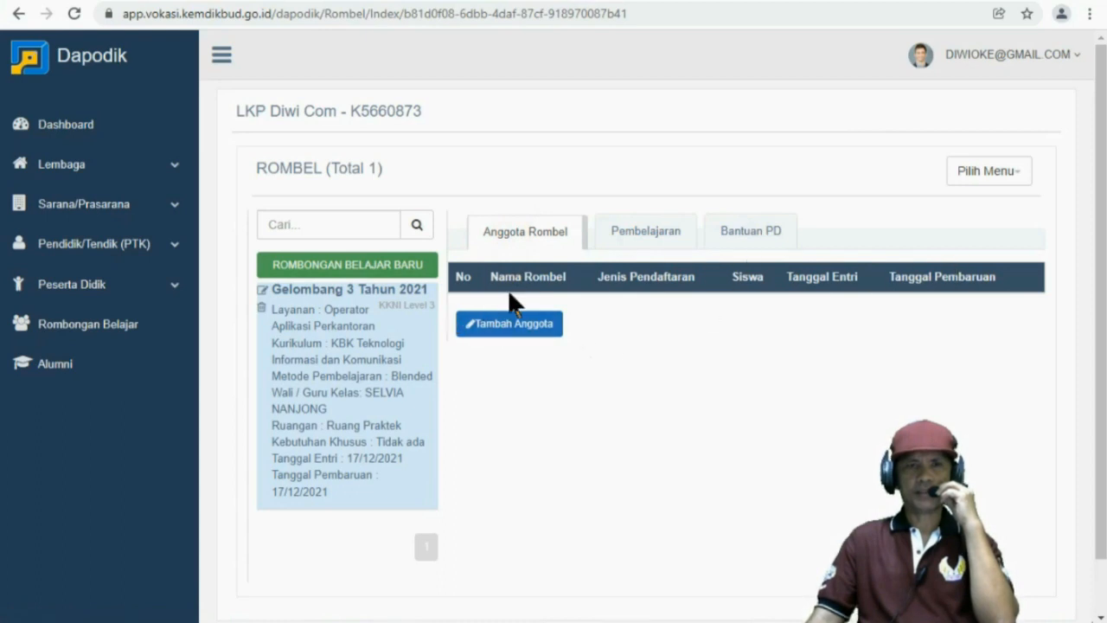
{"action": "left_click", "coordinate": [632, 234]}
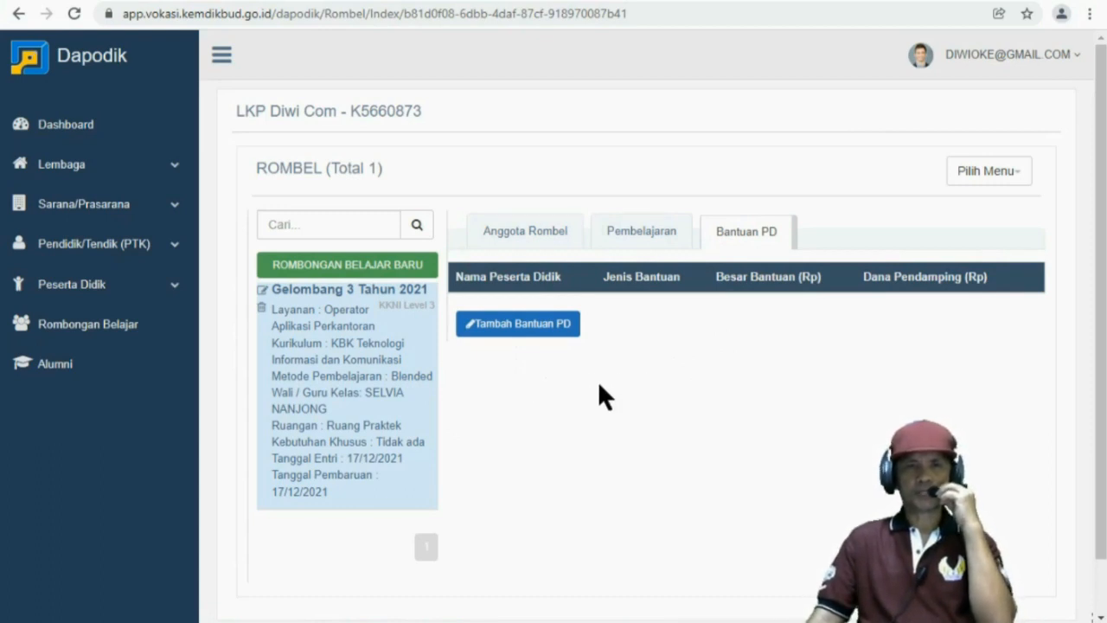
{"action": "left_click", "coordinate": [516, 231]}
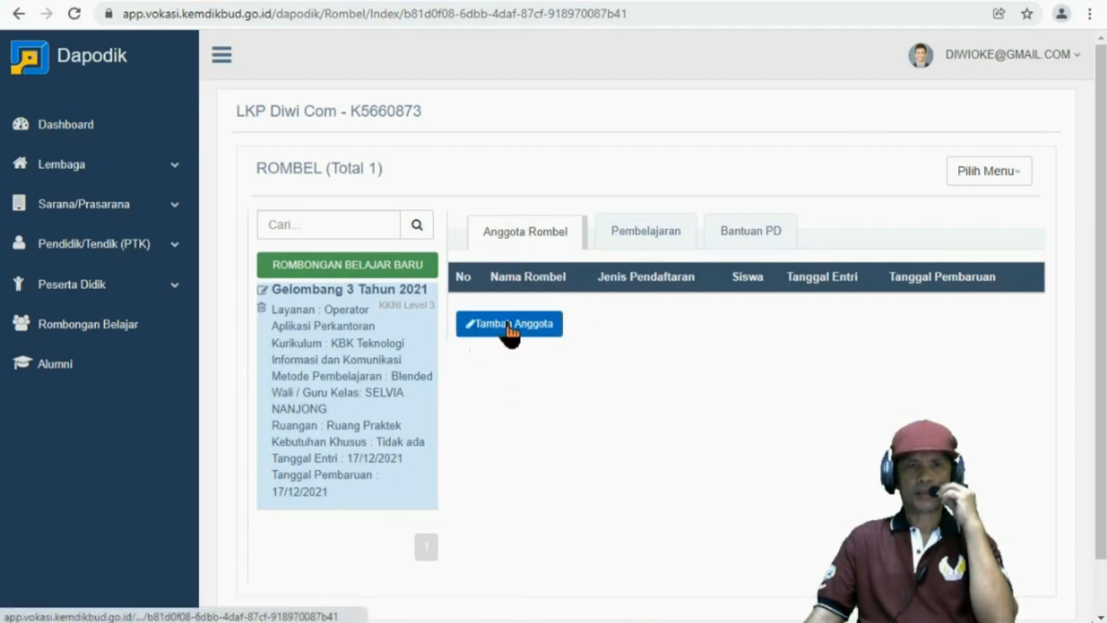
{"action": "left_click", "coordinate": [509, 325]}
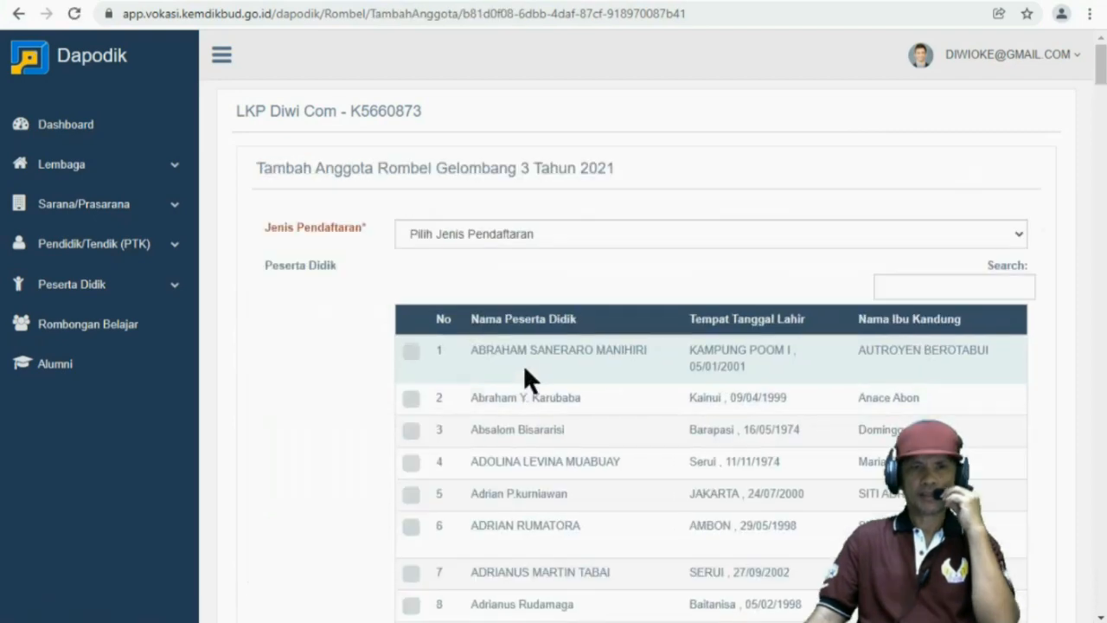
{"action": "scroll", "coordinate": [523, 364], "scroll_direction": "down", "scroll_amount": 3}
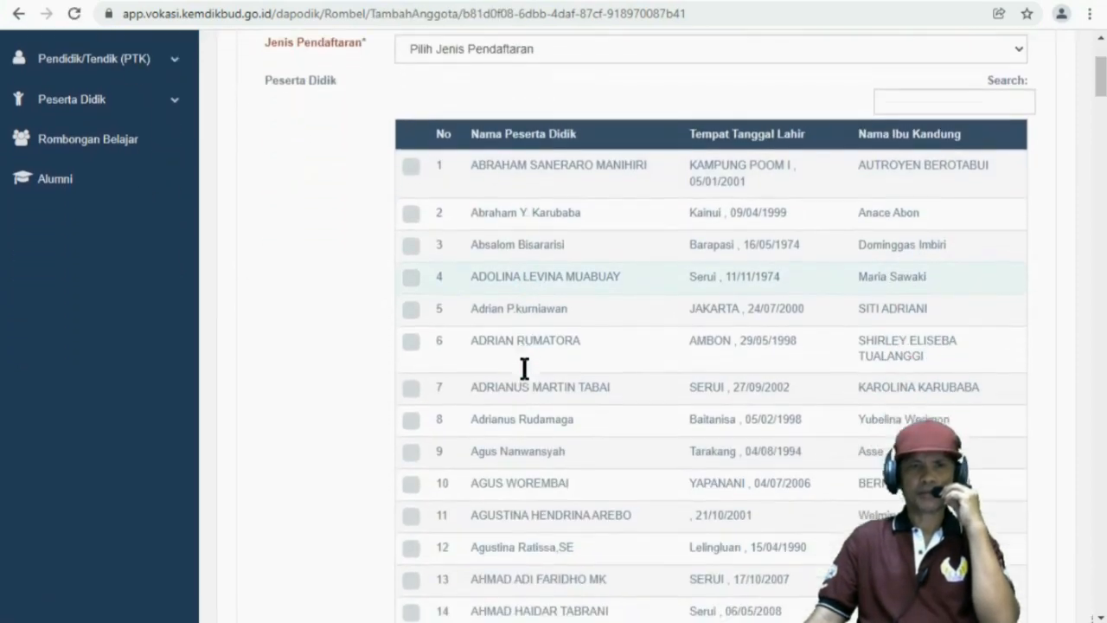
{"action": "scroll", "coordinate": [525, 369], "scroll_direction": "down", "scroll_amount": 2}
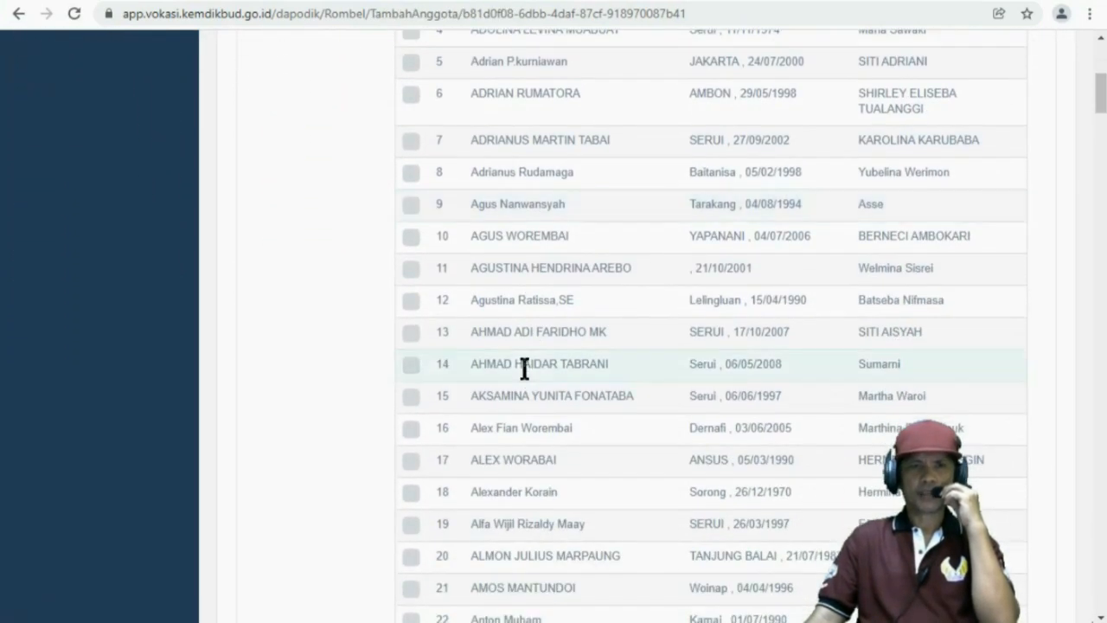
{"action": "scroll", "coordinate": [523, 368], "scroll_direction": "down", "scroll_amount": 3}
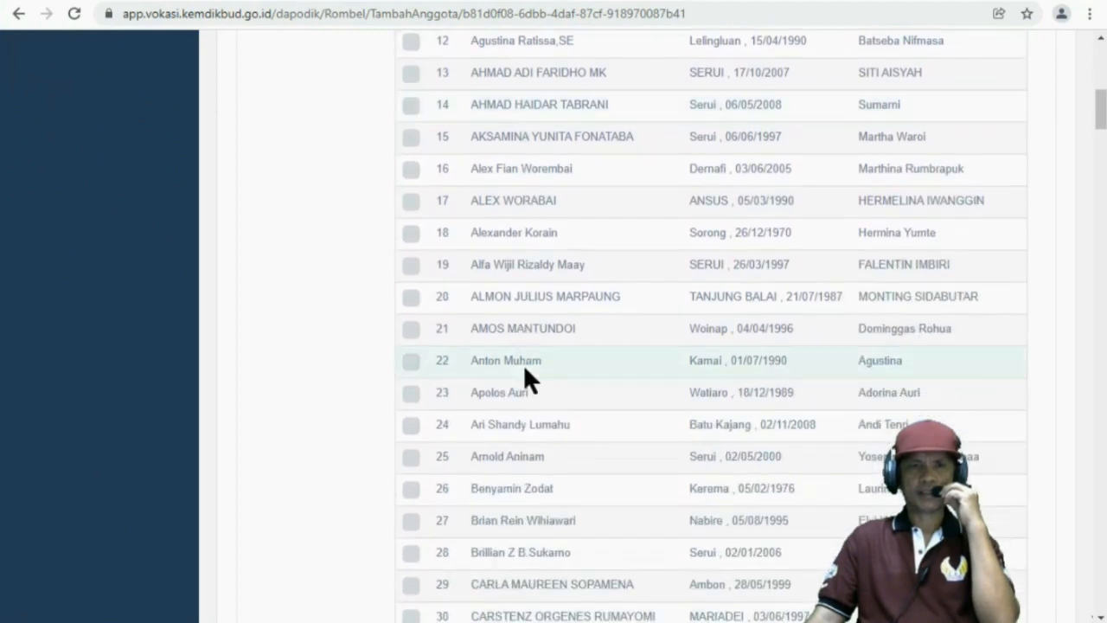
{"action": "scroll", "coordinate": [525, 371], "scroll_direction": "up", "scroll_amount": 2}
{"action": "scroll", "coordinate": [525, 371], "scroll_direction": "up", "scroll_amount": 4}
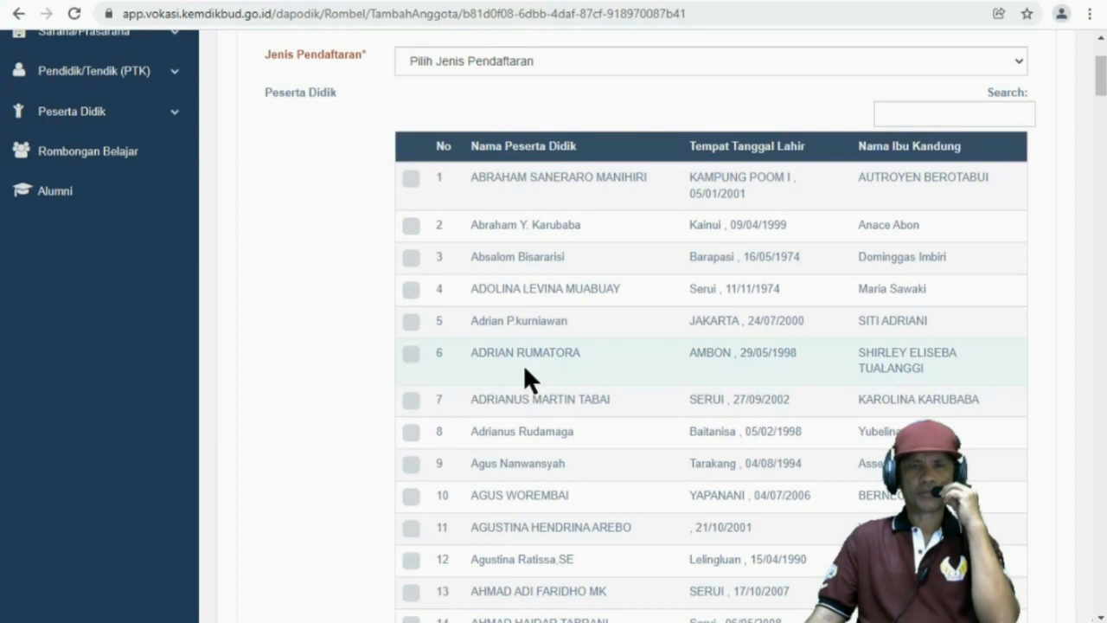
{"action": "scroll", "coordinate": [525, 370], "scroll_direction": "down", "scroll_amount": 2}
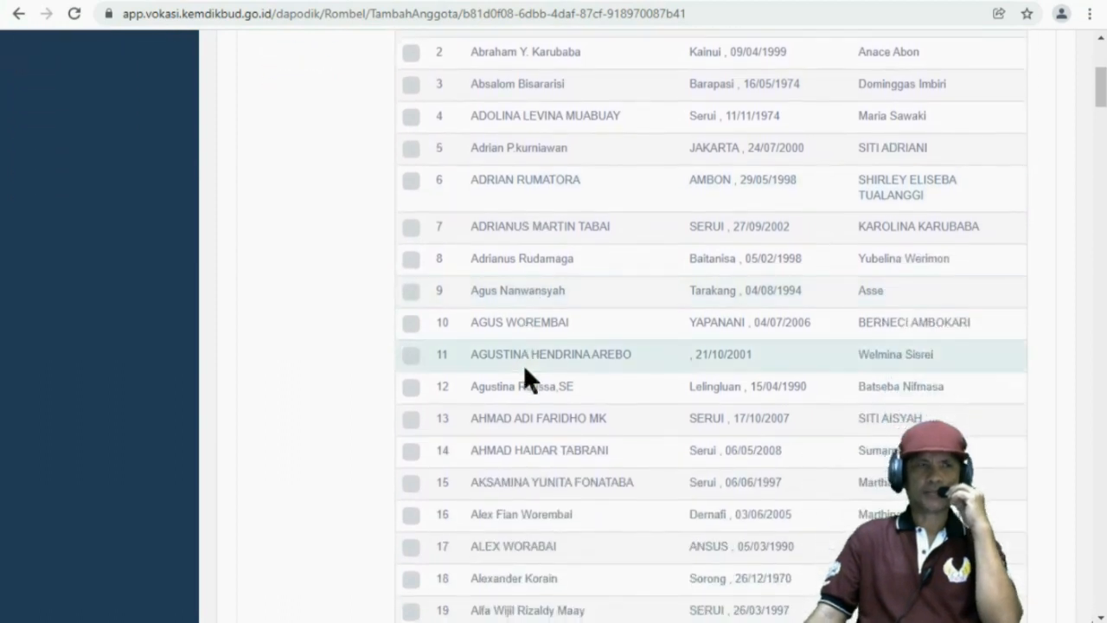
{"action": "scroll", "coordinate": [523, 364], "scroll_direction": "up", "scroll_amount": 2}
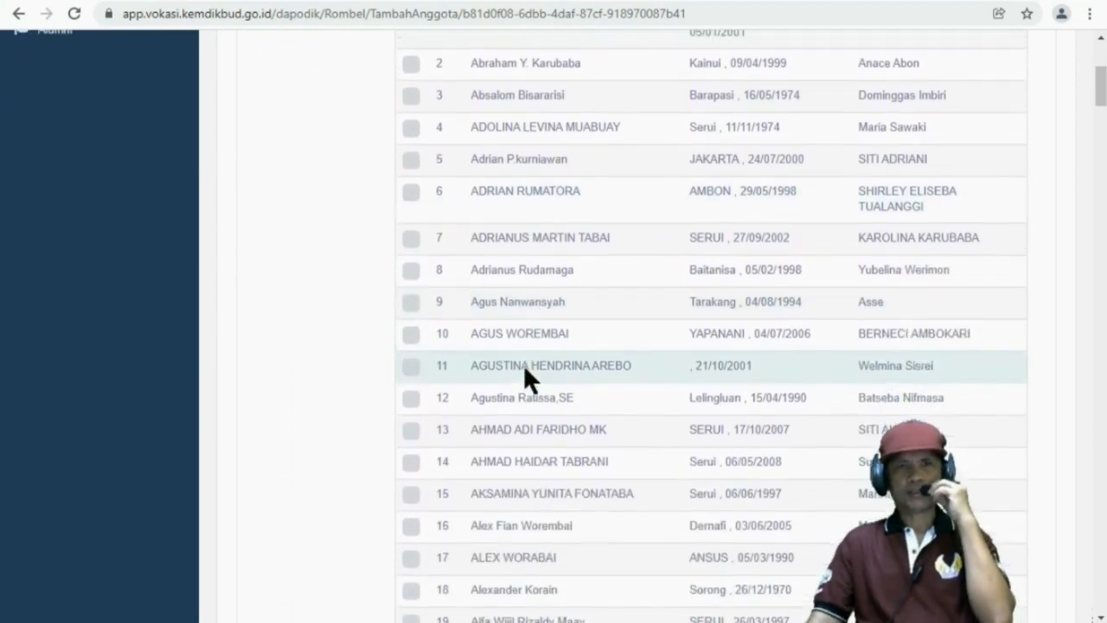
{"action": "scroll", "coordinate": [523, 364], "scroll_direction": "up", "scroll_amount": 1}
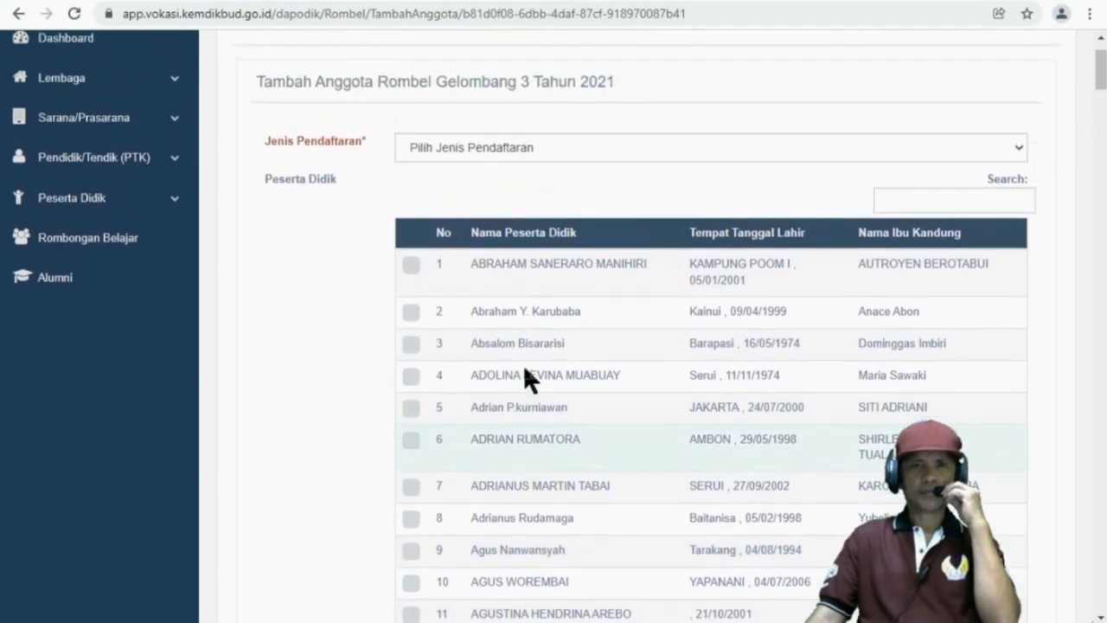
{"action": "scroll", "coordinate": [523, 364], "scroll_direction": "down", "scroll_amount": 1}
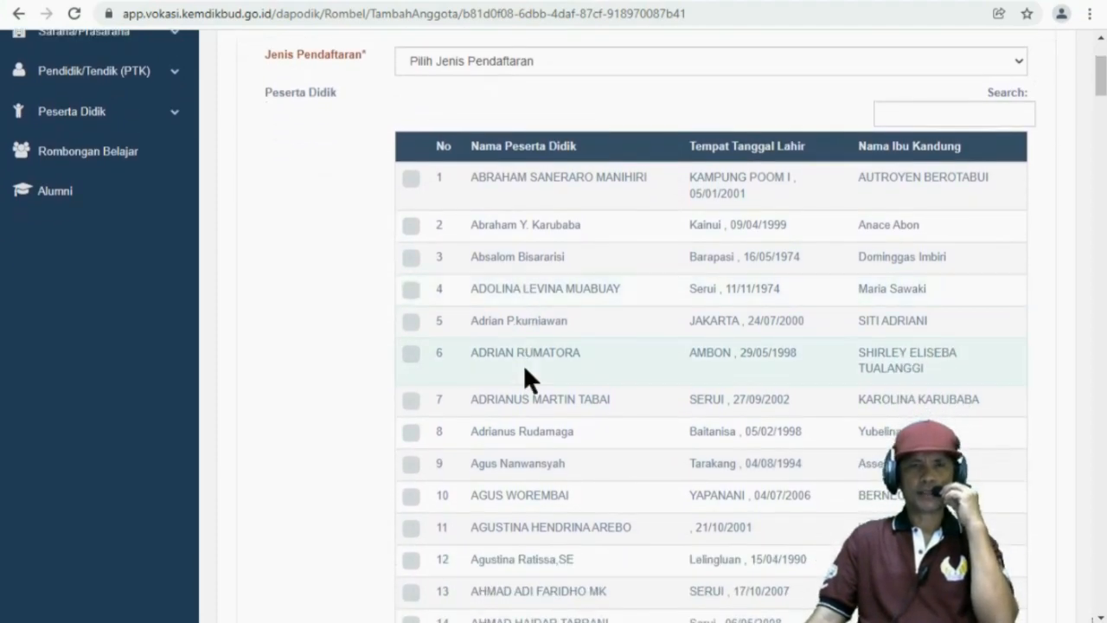
{"action": "scroll", "coordinate": [523, 364], "scroll_direction": "up", "scroll_amount": 1}
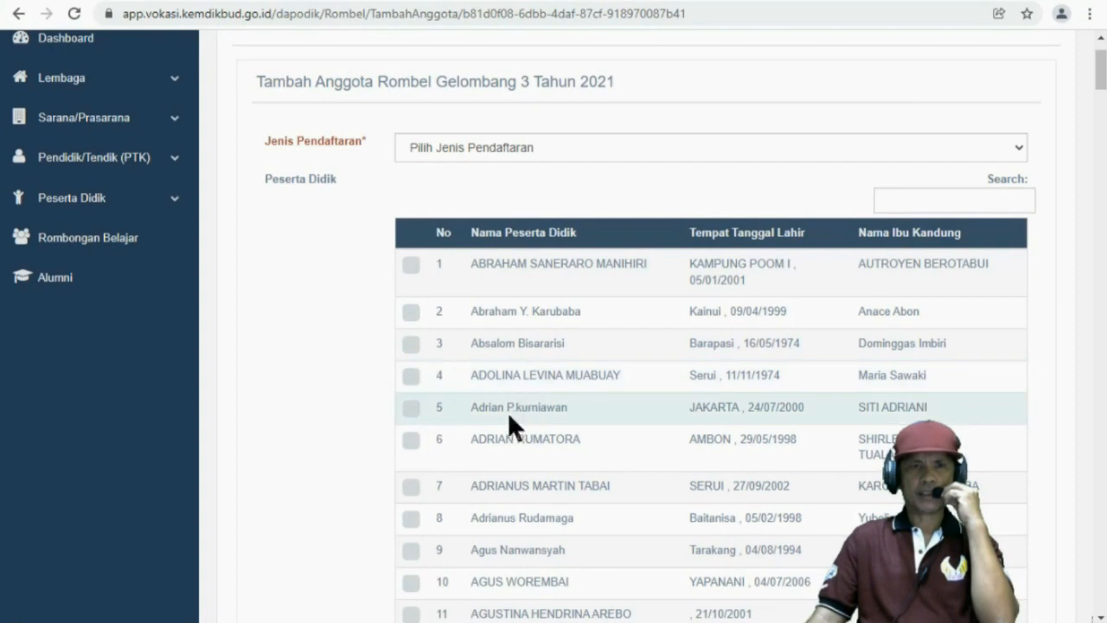
{"action": "scroll", "coordinate": [506, 451], "scroll_direction": "down", "scroll_amount": 10}
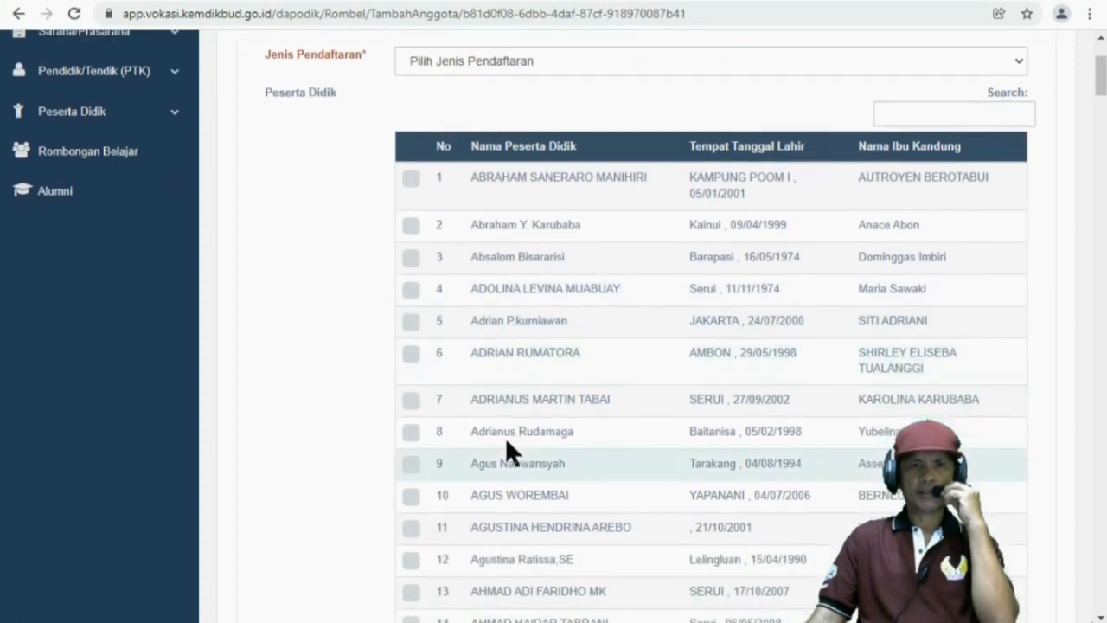
{"action": "scroll", "coordinate": [506, 443], "scroll_direction": "up", "scroll_amount": 12}
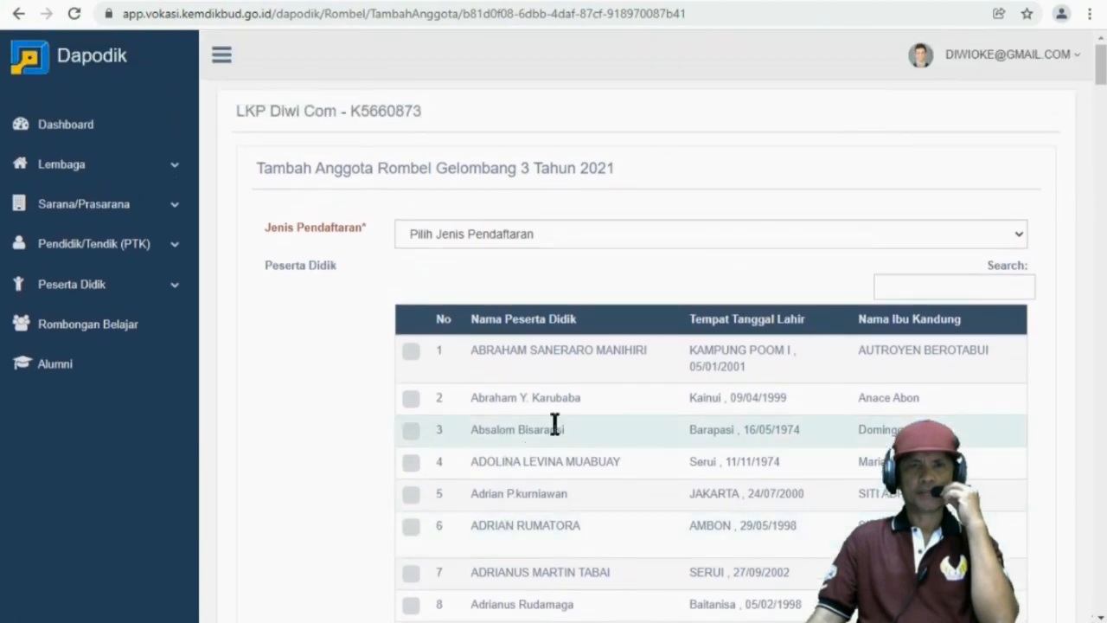
{"action": "left_click", "coordinate": [918, 279]}
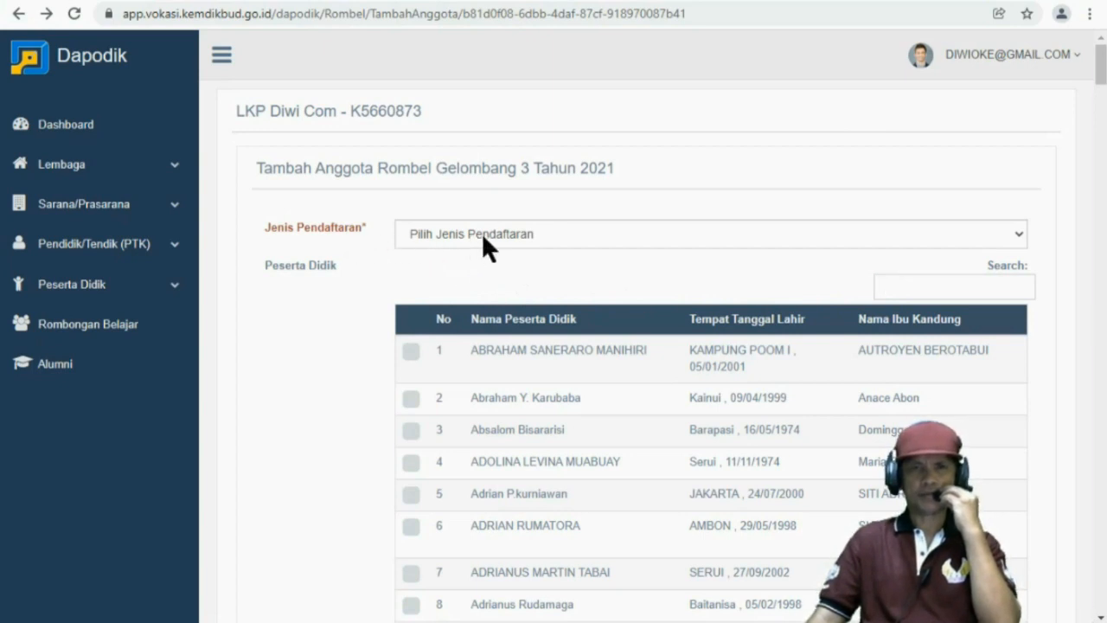
Set Jenis Pendaftaran to Siswa baru and filter the student list by the student's full name
{"action": "left_click", "coordinate": [556, 235]}
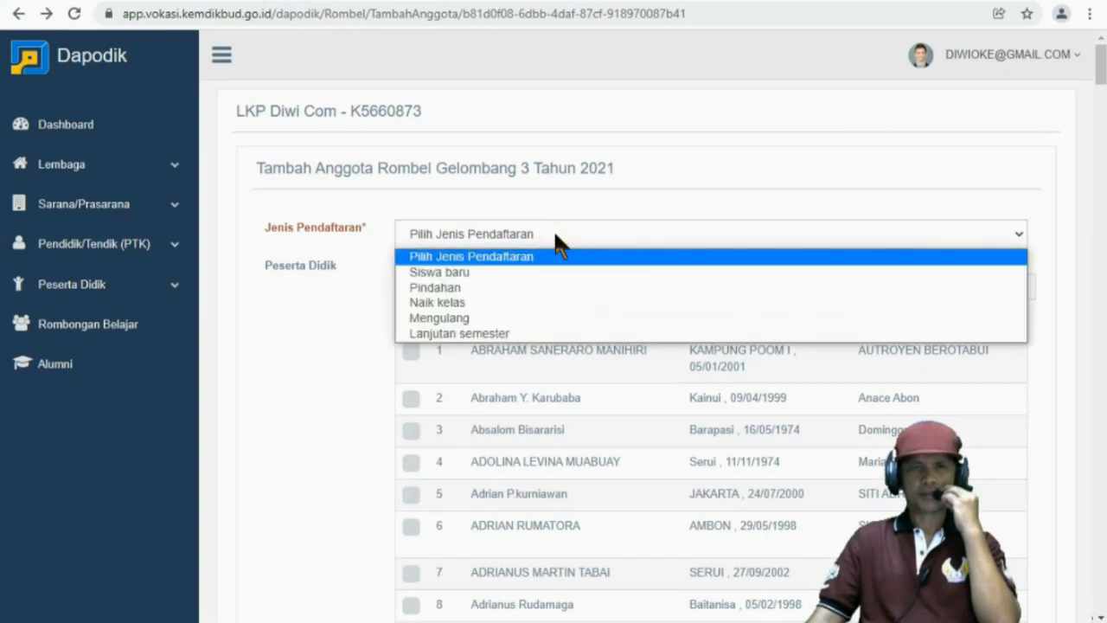
{"action": "left_click", "coordinate": [486, 275]}
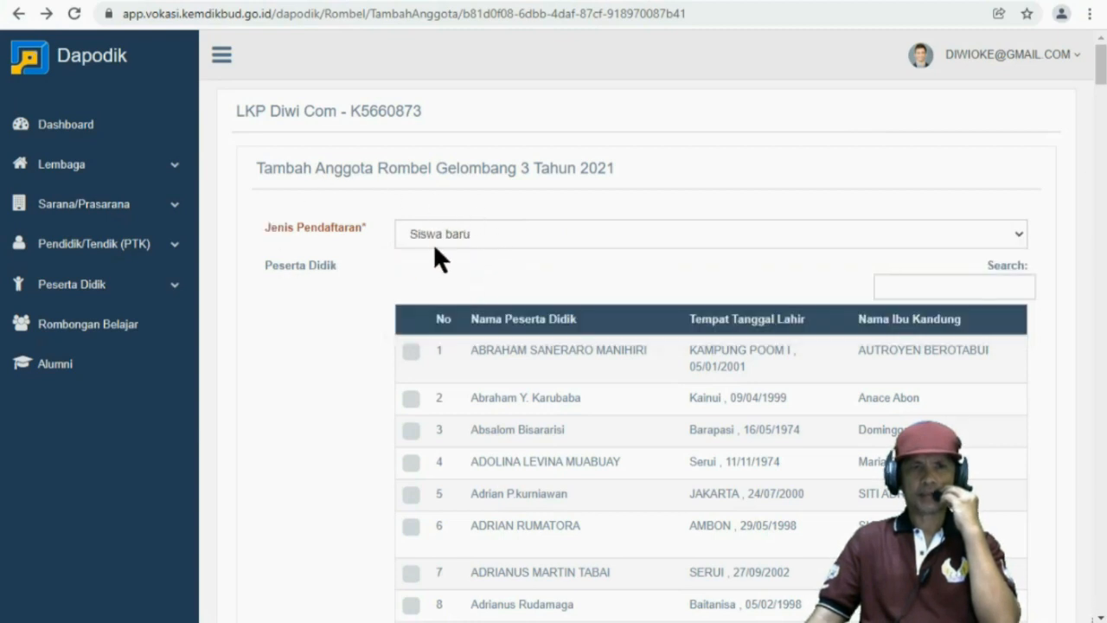
{"action": "scroll", "coordinate": [614, 389], "scroll_direction": "down", "scroll_amount": 6}
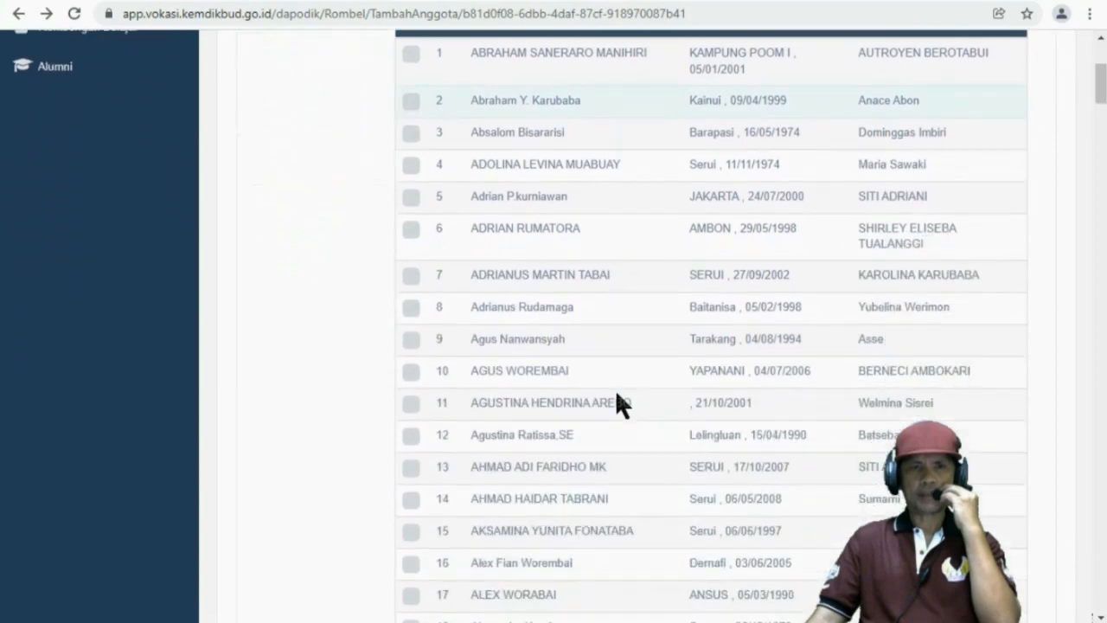
{"action": "scroll", "coordinate": [618, 394], "scroll_direction": "up", "scroll_amount": 6}
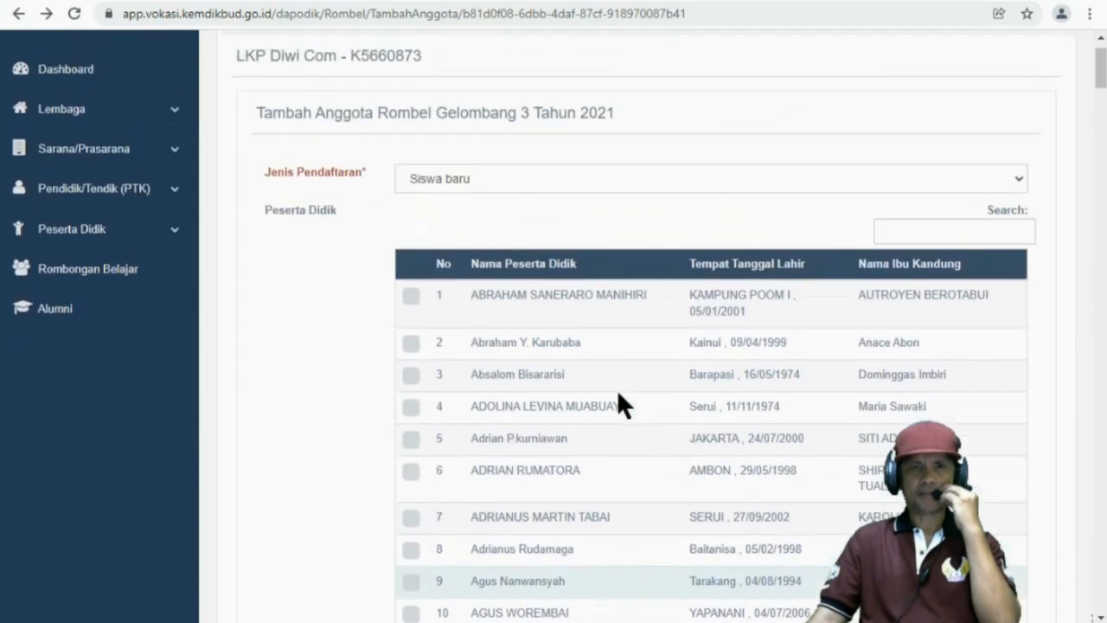
{"action": "scroll", "coordinate": [618, 393], "scroll_direction": "down", "scroll_amount": 2}
{"action": "scroll", "coordinate": [623, 396], "scroll_direction": "up", "scroll_amount": 2}
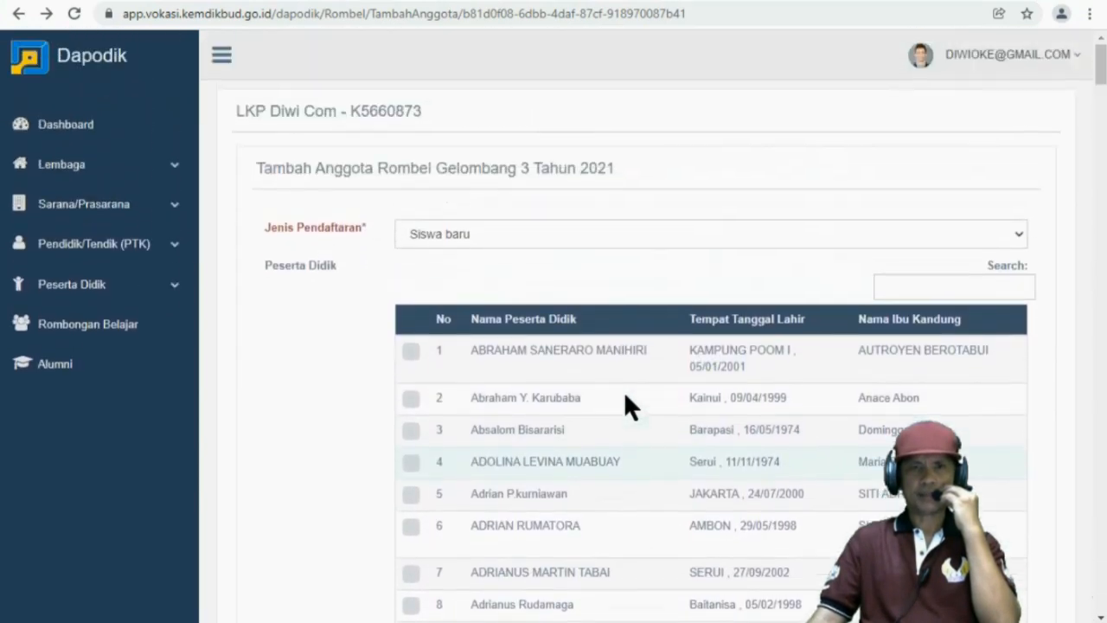
{"action": "left_click", "coordinate": [929, 288]}
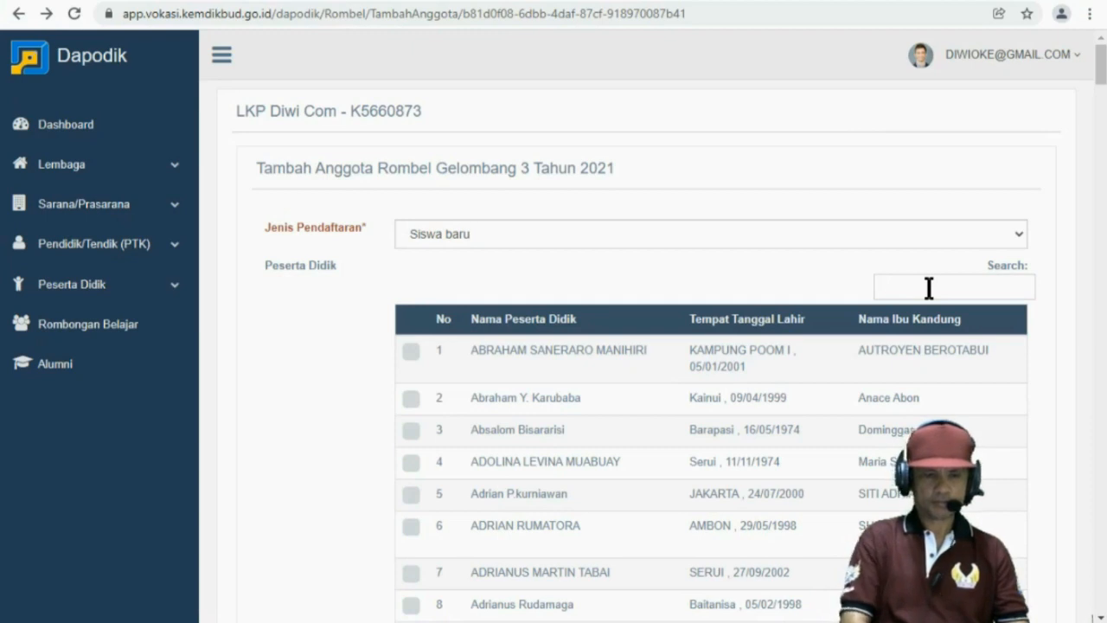
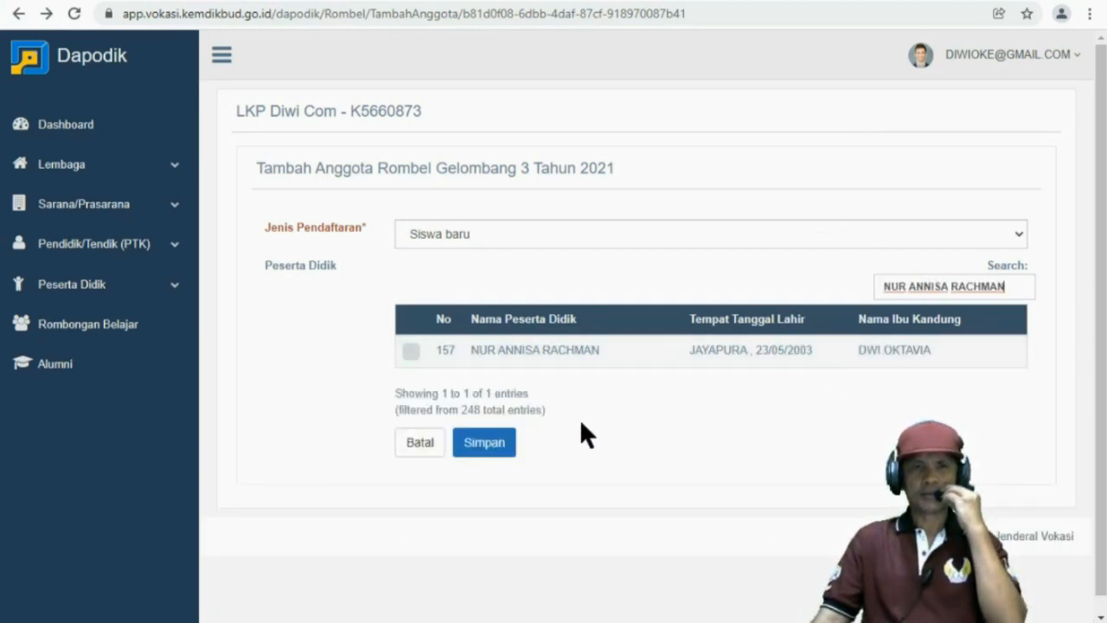
Add student 157 to Gelombang 3 Tahun 2021 as a Siswa baru member
{"action": "left_click", "coordinate": [411, 353]}
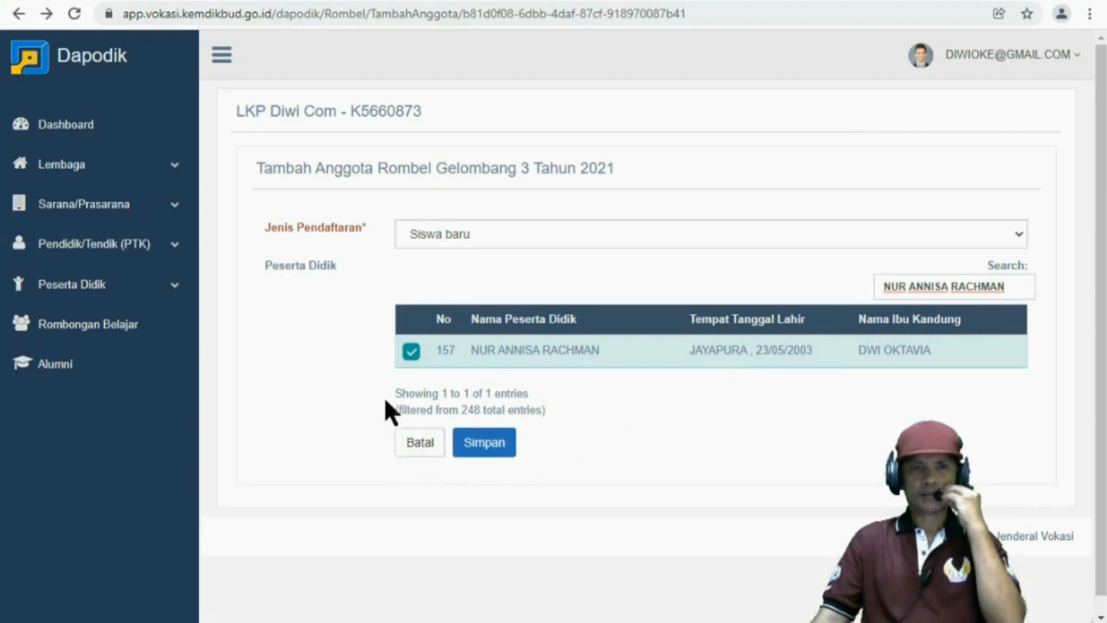
{"action": "left_click", "coordinate": [484, 443]}
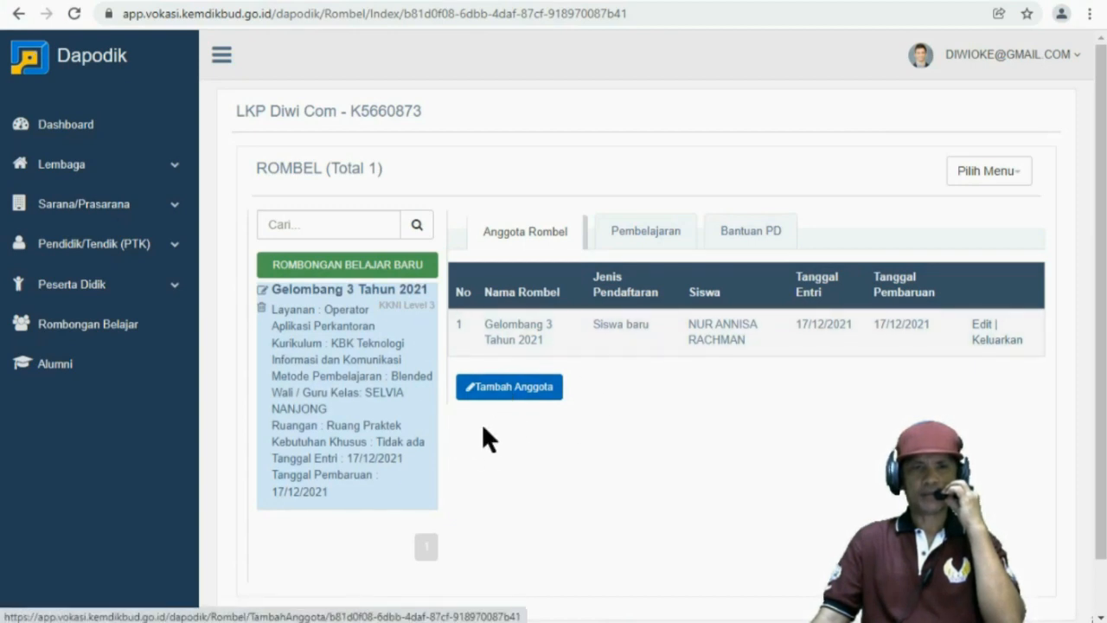
Select students 11, 15 and 17 in the add-member list
{"action": "left_click", "coordinate": [500, 395]}
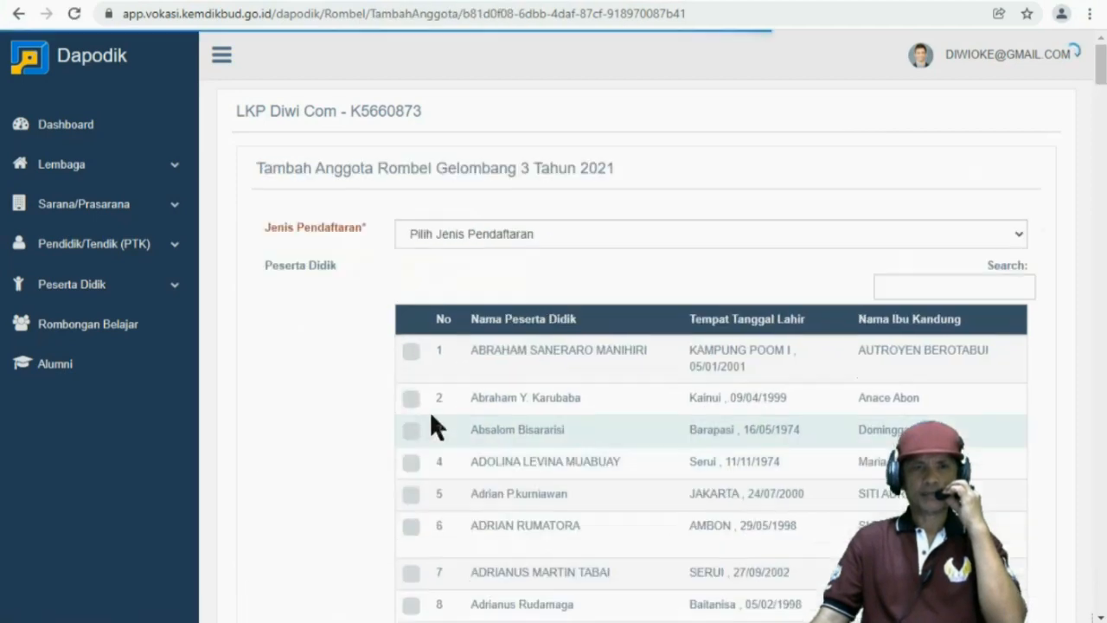
{"action": "scroll", "coordinate": [450, 449], "scroll_direction": "down", "scroll_amount": 3}
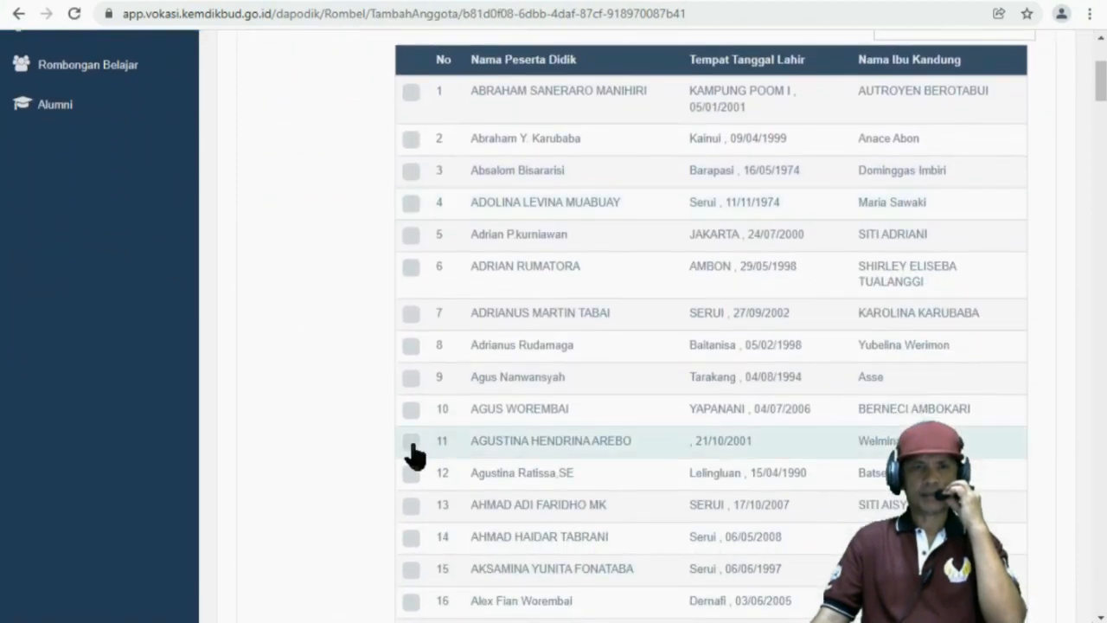
{"action": "left_click", "coordinate": [411, 443]}
{"action": "scroll", "coordinate": [414, 495], "scroll_direction": "down", "scroll_amount": 2}
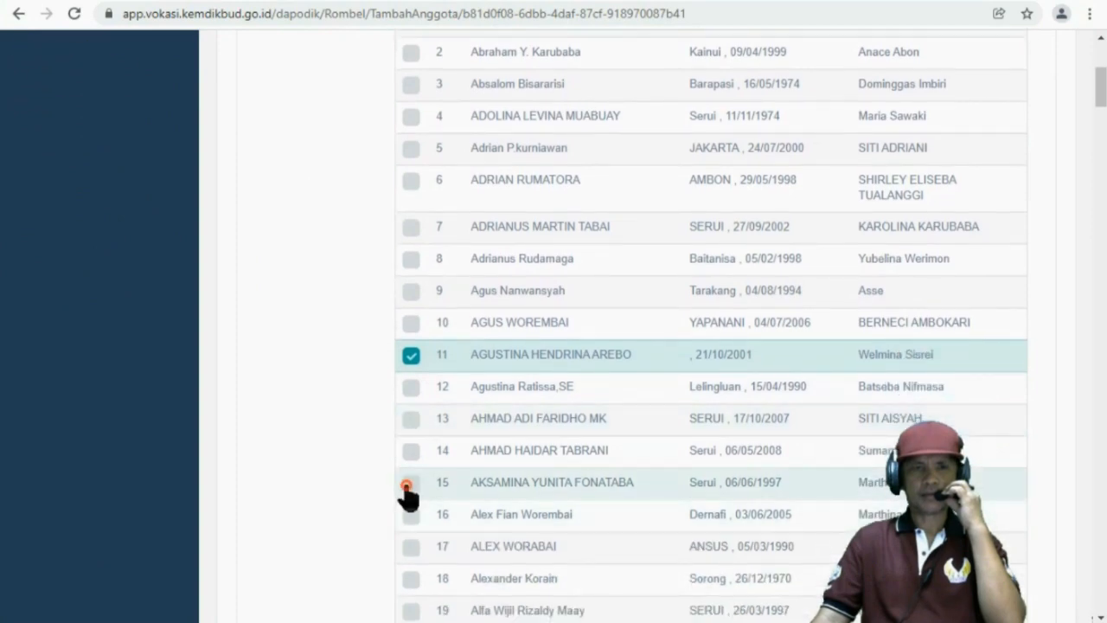
{"action": "left_click", "coordinate": [408, 484]}
{"action": "left_click", "coordinate": [412, 546]}
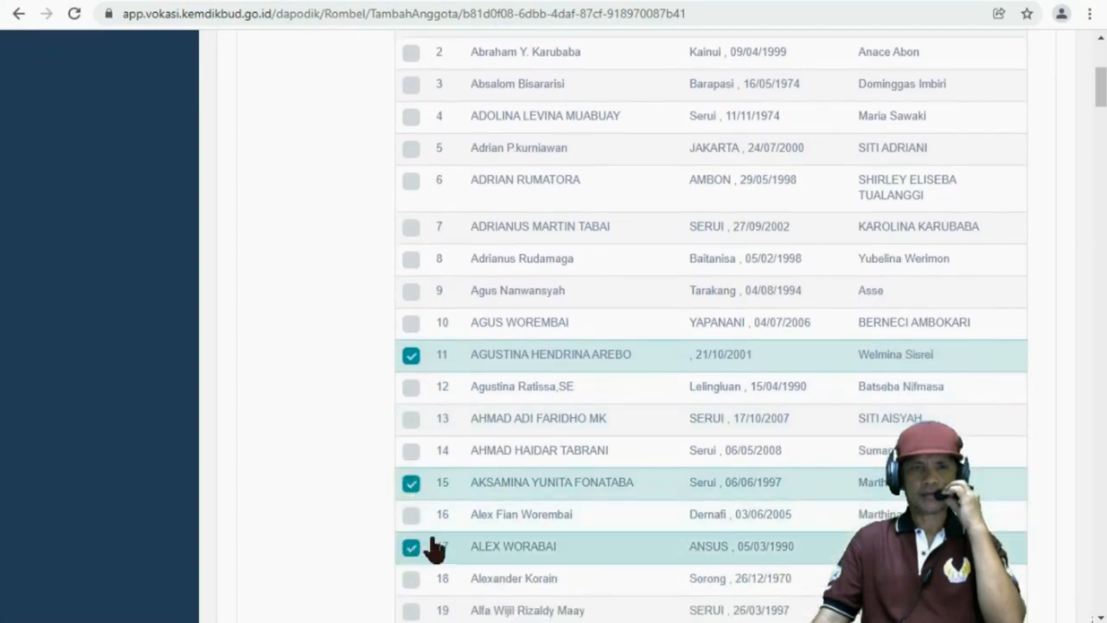
{"action": "scroll", "coordinate": [520, 492], "scroll_direction": "up", "scroll_amount": 4}
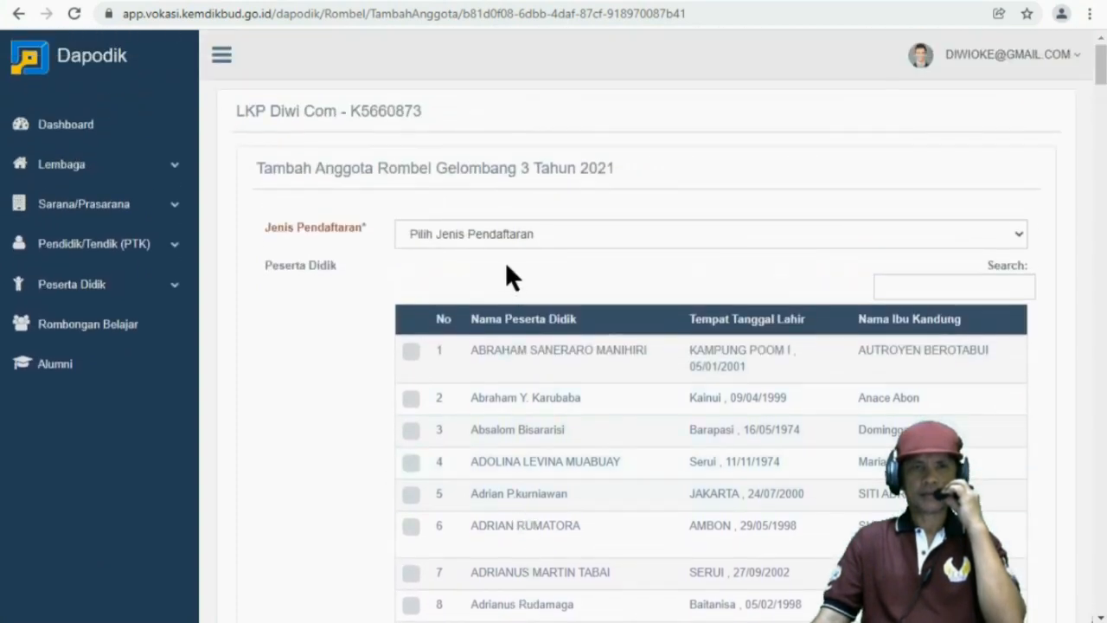
Set the registration type to Siswa baru and save the checked students to the group
{"action": "left_click", "coordinate": [506, 235]}
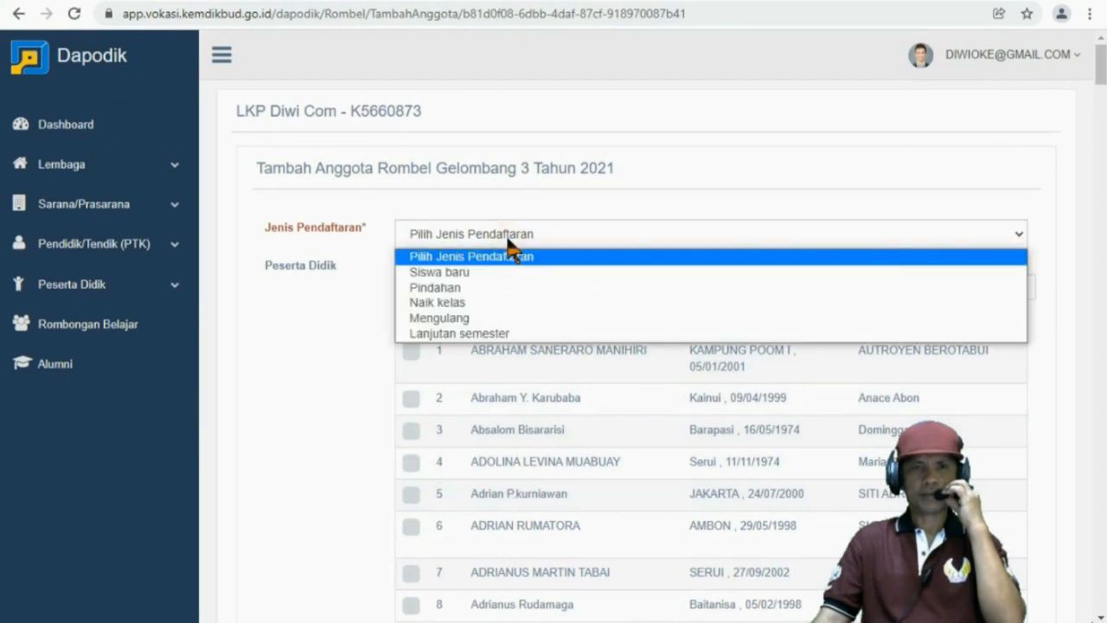
{"action": "left_click", "coordinate": [461, 272]}
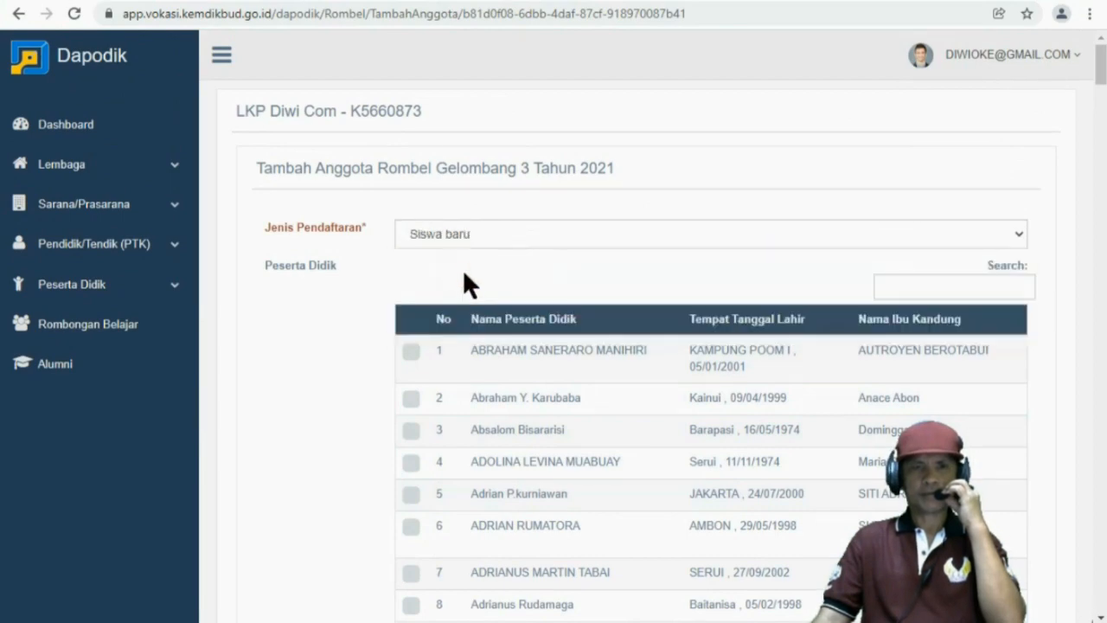
{"action": "scroll", "coordinate": [551, 288], "scroll_direction": "down", "scroll_amount": 13}
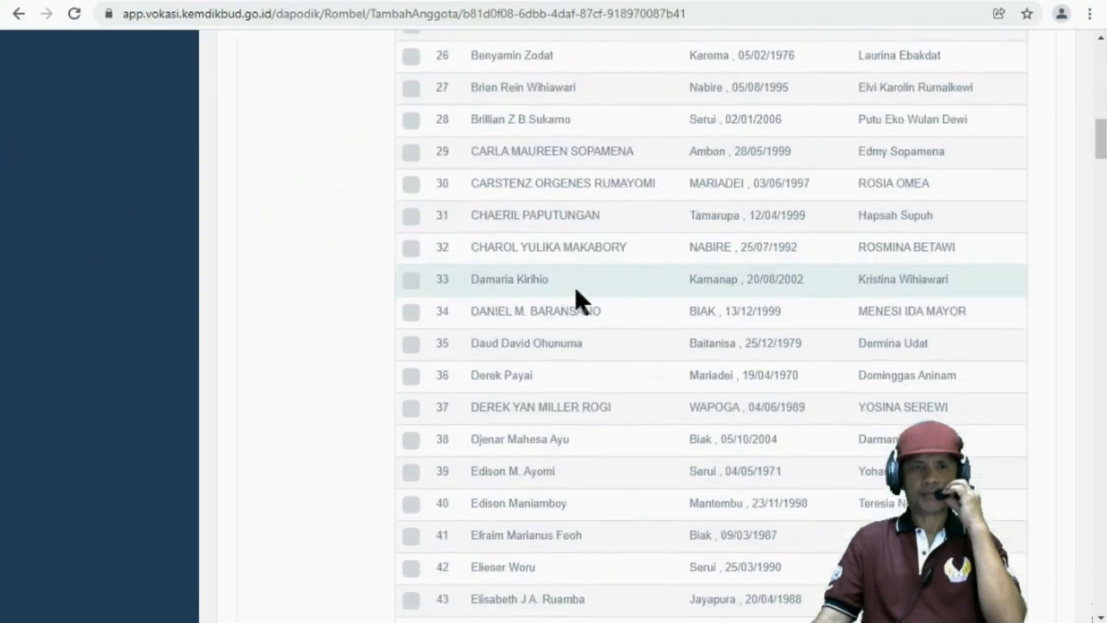
{"action": "scroll", "coordinate": [588, 284], "scroll_direction": "down", "scroll_amount": 19}
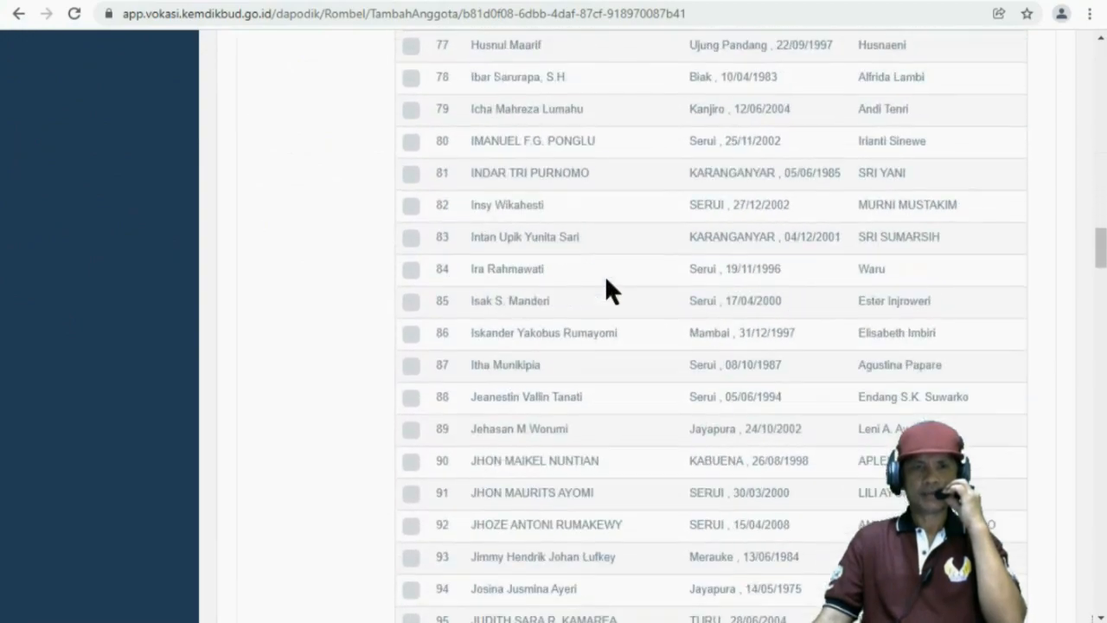
{"action": "scroll", "coordinate": [604, 289], "scroll_direction": "down", "scroll_amount": 20}
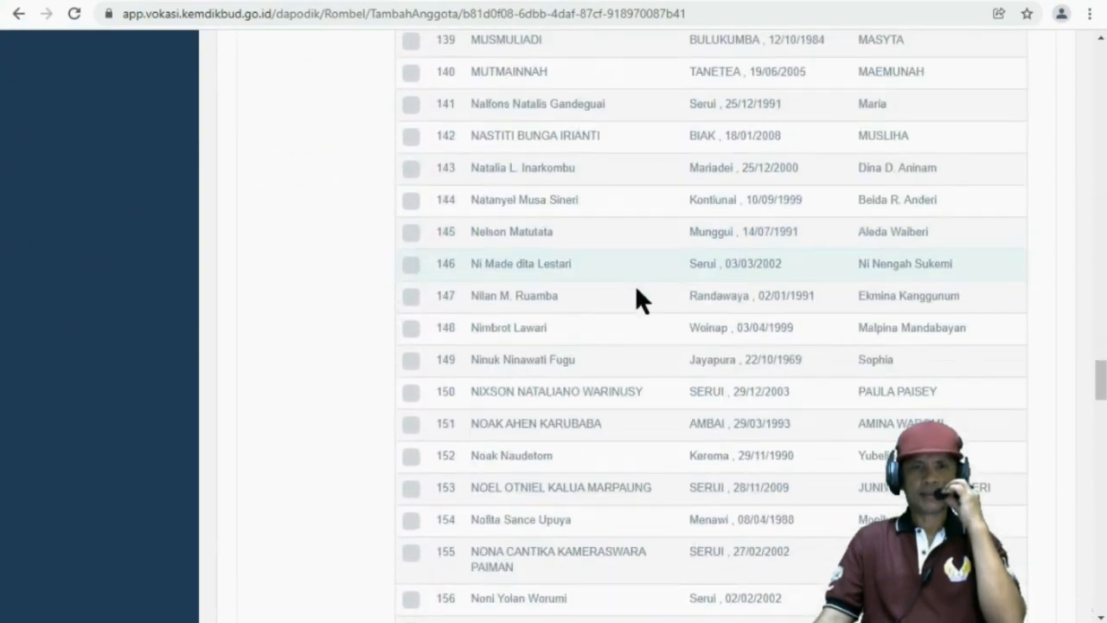
{"action": "scroll", "coordinate": [636, 289], "scroll_direction": "down", "scroll_amount": 20}
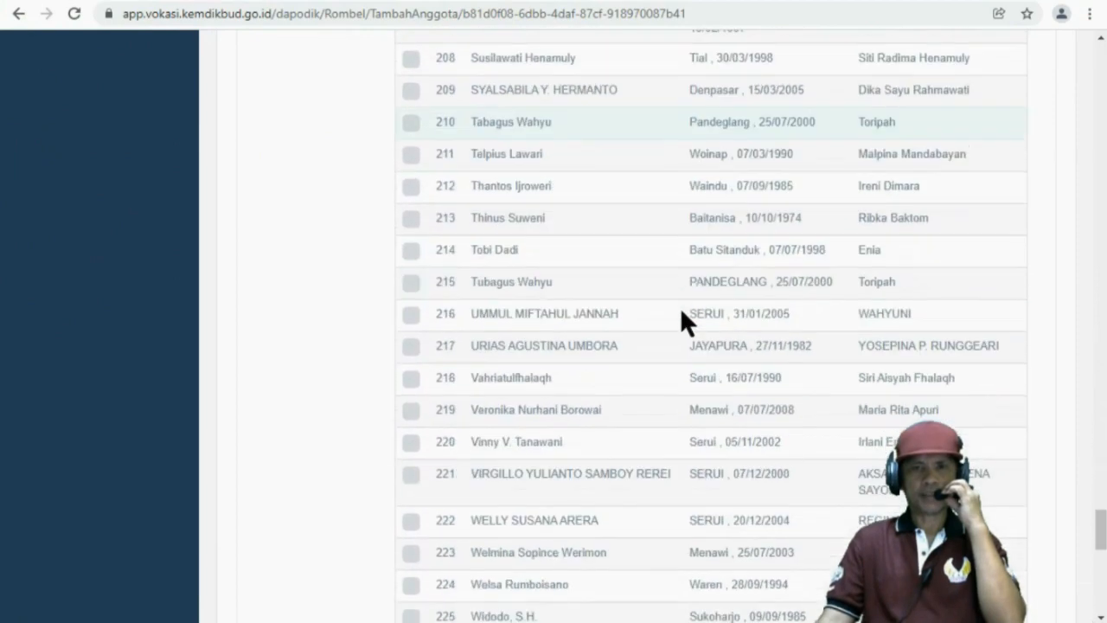
{"action": "scroll", "coordinate": [681, 313], "scroll_direction": "down", "scroll_amount": 11}
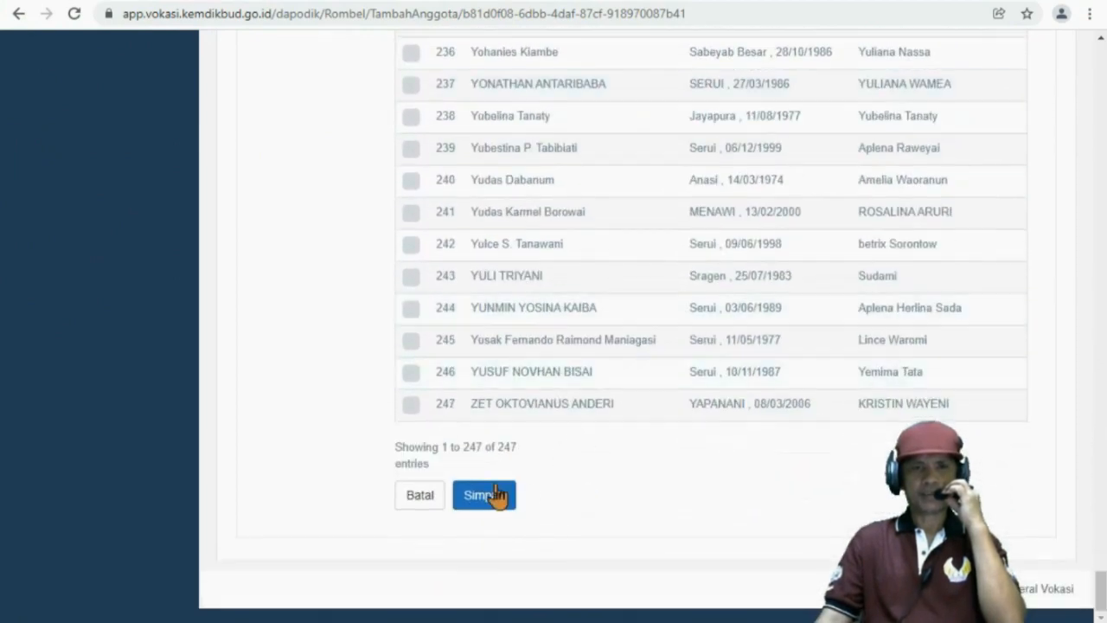
{"action": "left_click", "coordinate": [480, 502]}
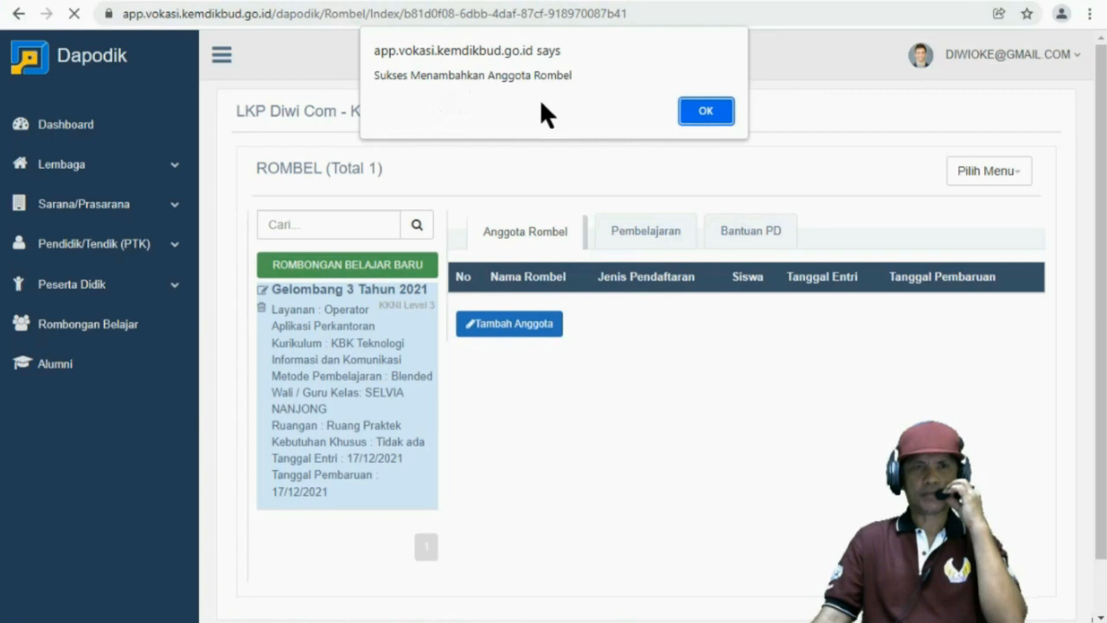
Dismiss the success notice and review the four Siswa baru members in Anggota Rombel
{"action": "left_click", "coordinate": [704, 113]}
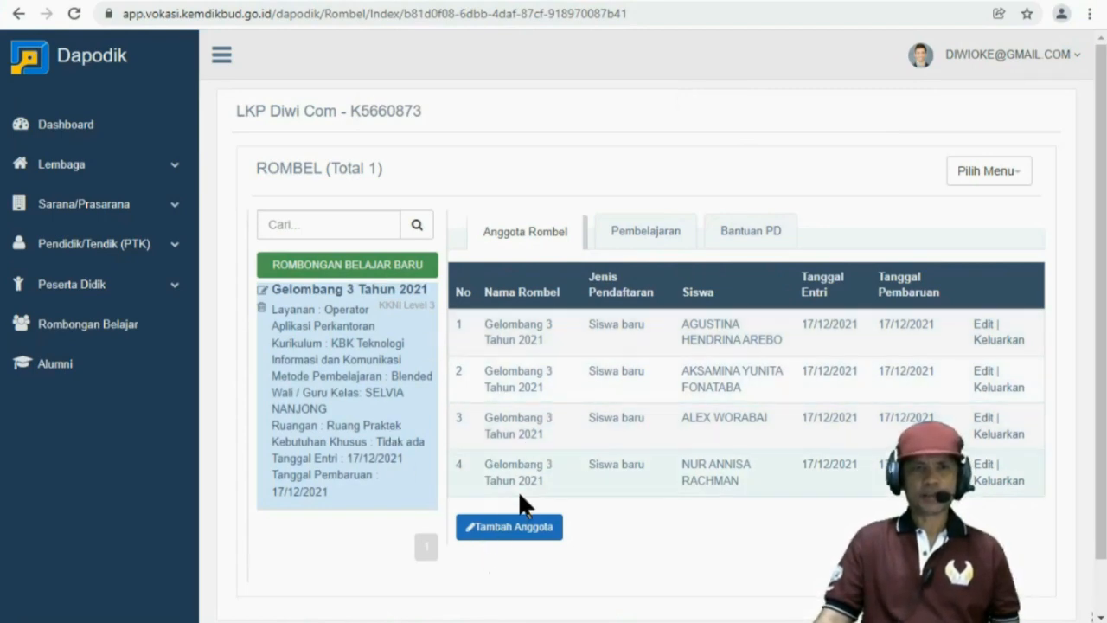
{"action": "scroll", "coordinate": [523, 472], "scroll_direction": "down", "scroll_amount": 1}
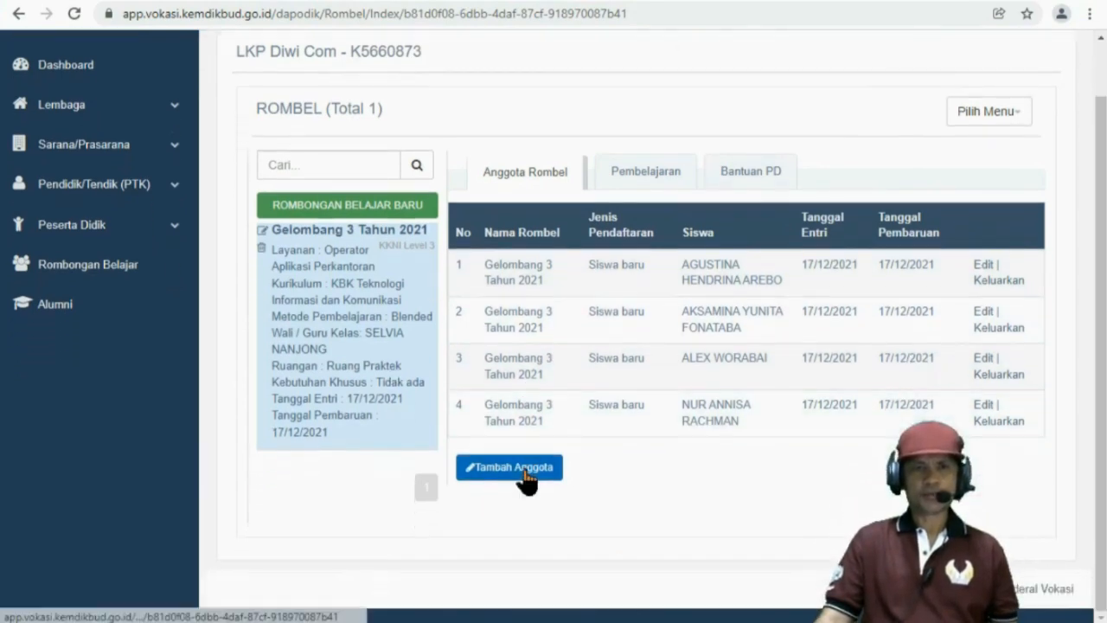
{"action": "scroll", "coordinate": [526, 480], "scroll_direction": "up", "scroll_amount": 1}
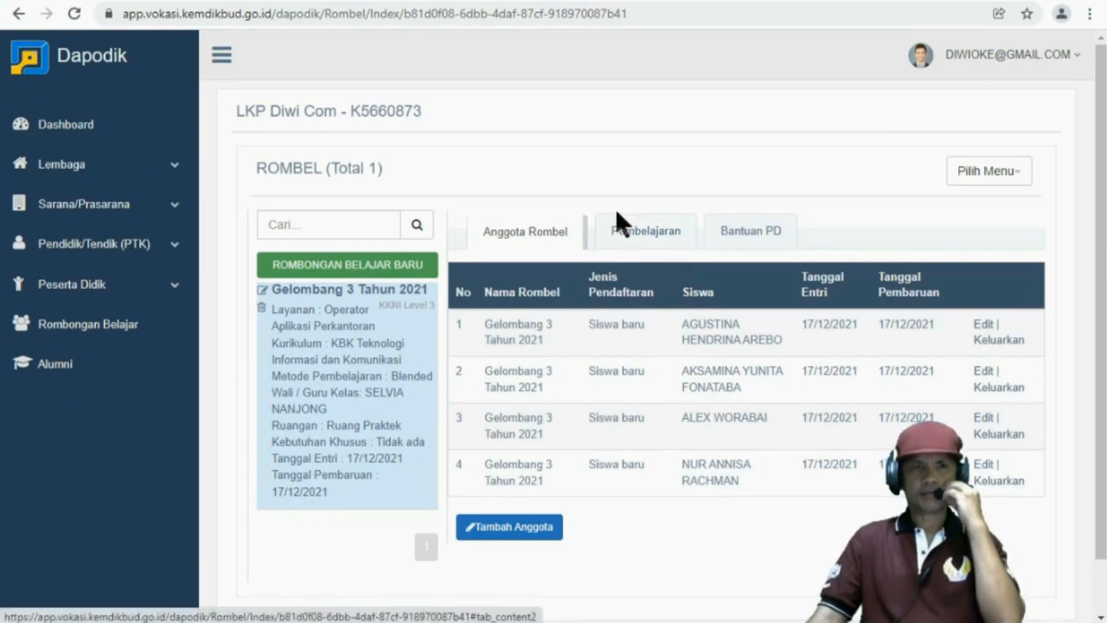
Check the Dashboard validation warnings, then return to the Gelombang 3 Tahun 2021 group page
{"action": "left_click", "coordinate": [79, 141]}
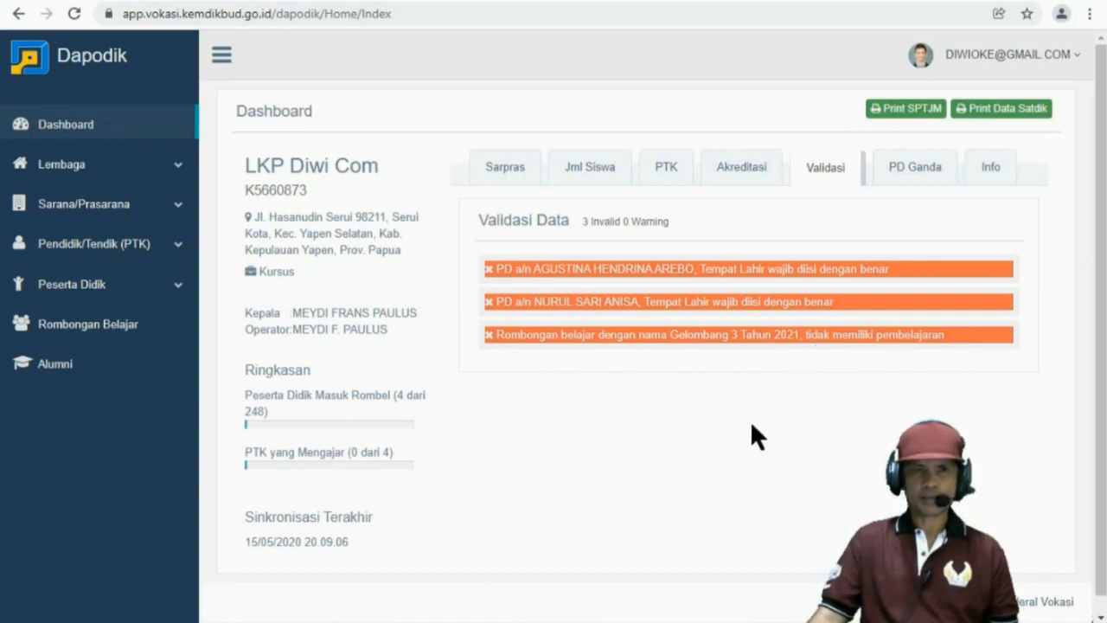
{"action": "left_click", "coordinate": [79, 332]}
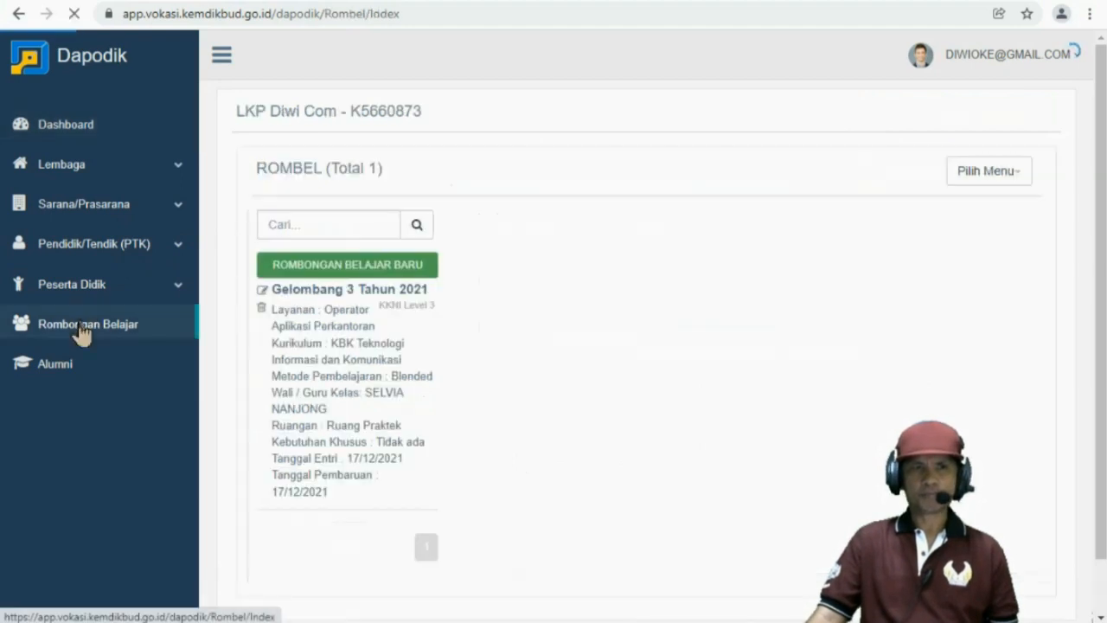
{"action": "left_click", "coordinate": [320, 358]}
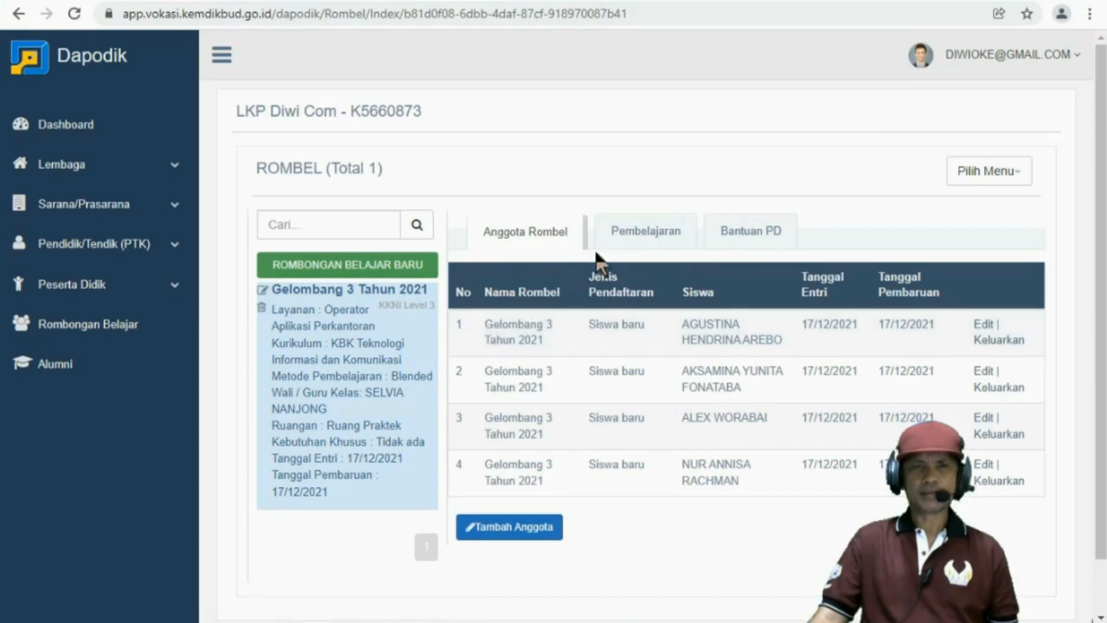
View the empty Pembelajaran tab, attempt Tambah Pembelajaran, and expand Pendidik/Tendik (PTK)
{"action": "left_click", "coordinate": [638, 232]}
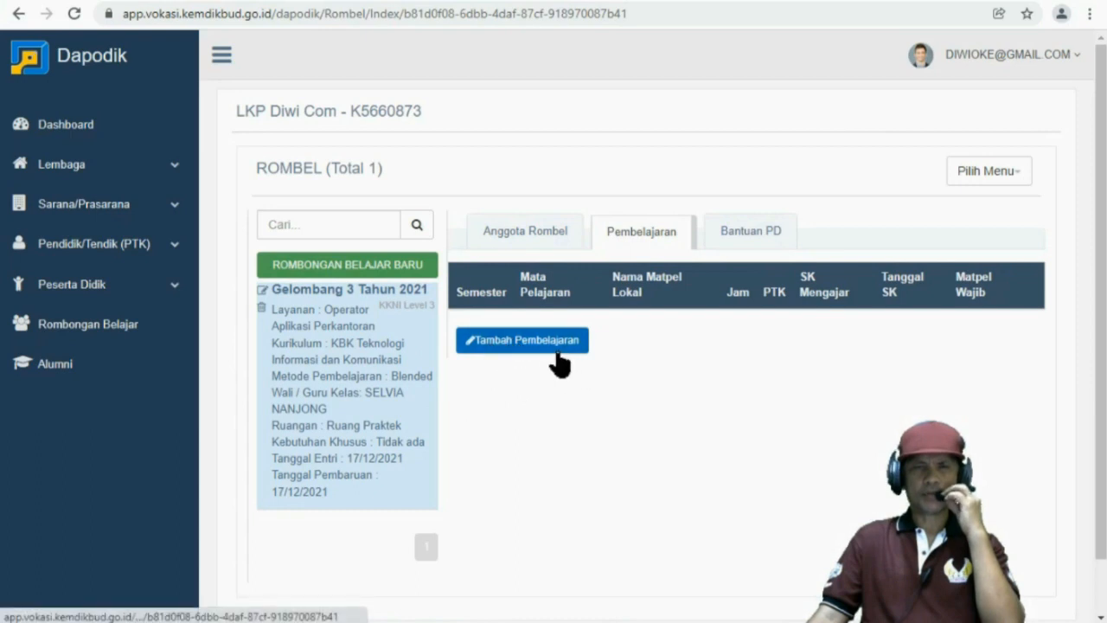
{"action": "left_click", "coordinate": [507, 346]}
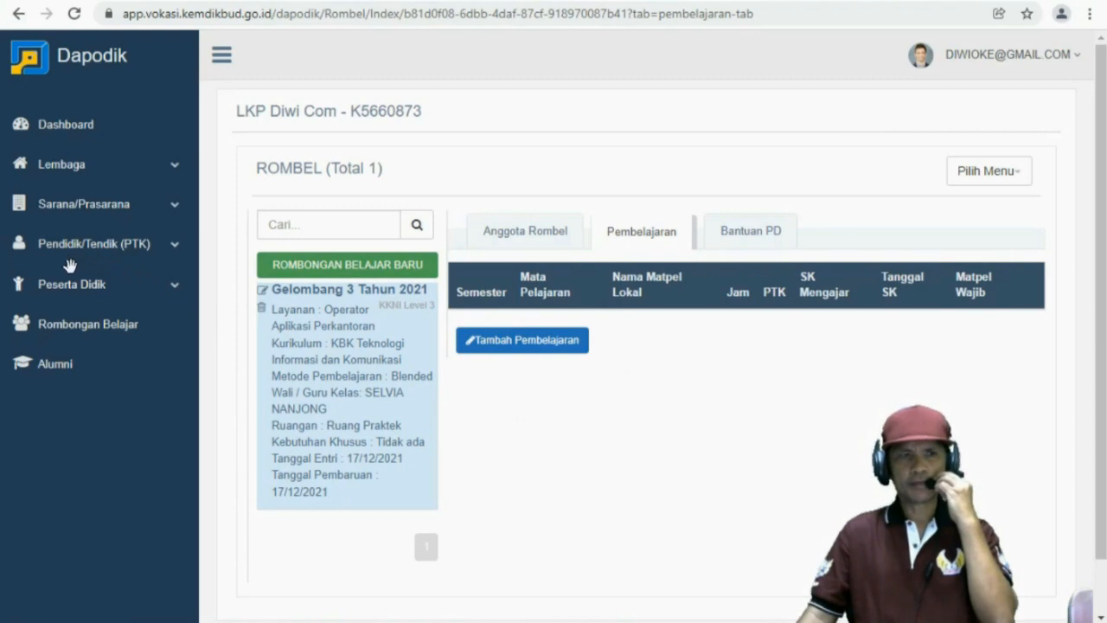
{"action": "left_click", "coordinate": [76, 251]}
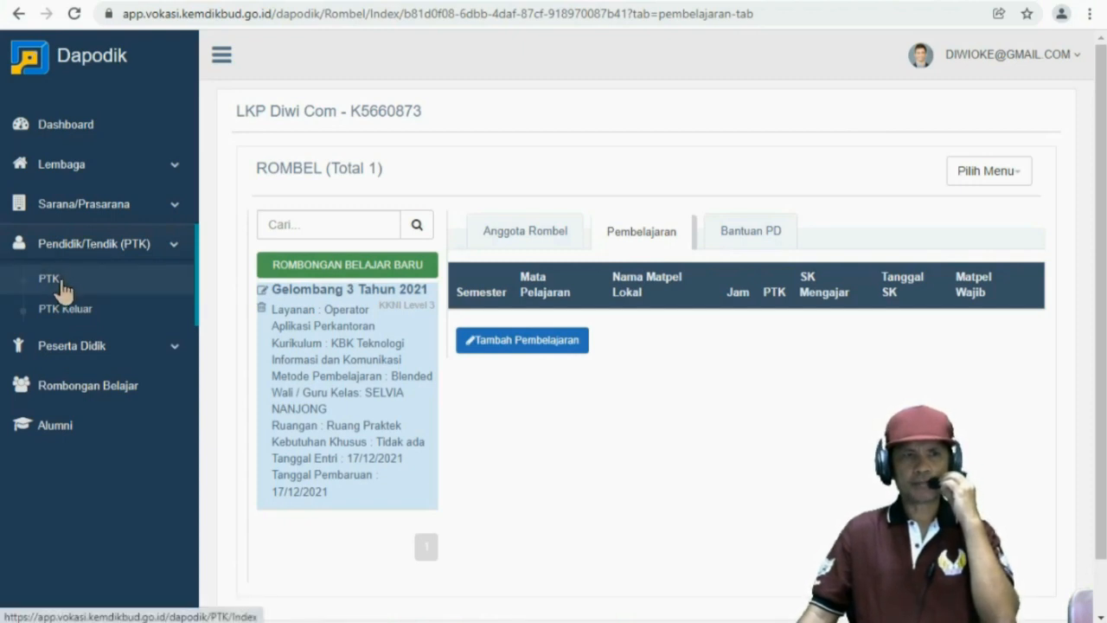
Copy all four PTK assignments to the 2021/2022 school year from the PTK list
{"action": "left_click", "coordinate": [62, 281]}
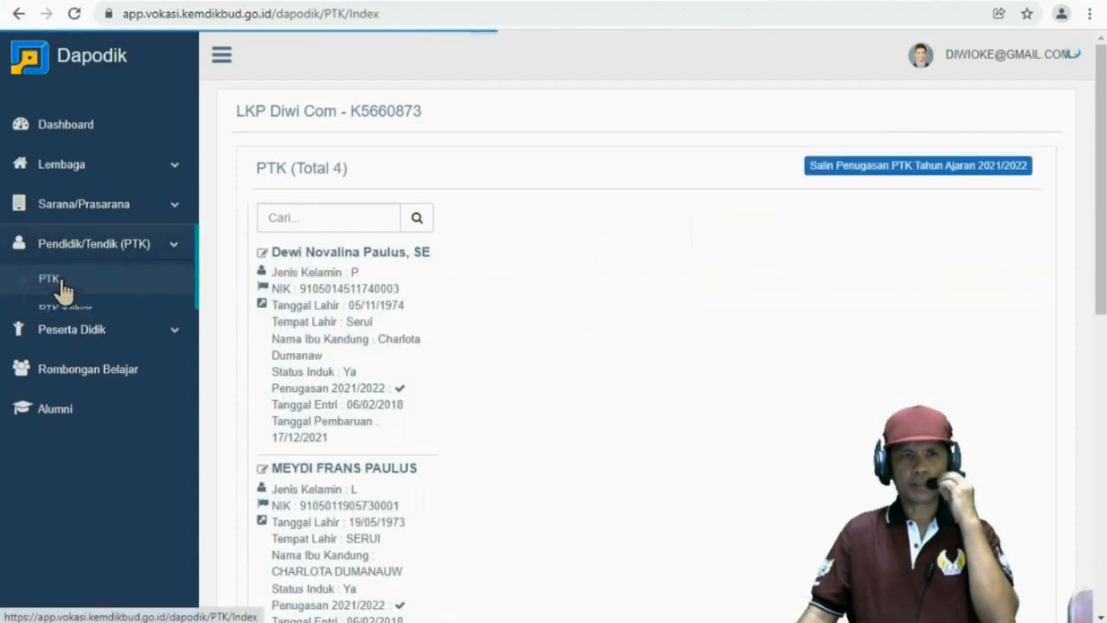
{"action": "scroll", "coordinate": [316, 432], "scroll_direction": "down", "scroll_amount": 6}
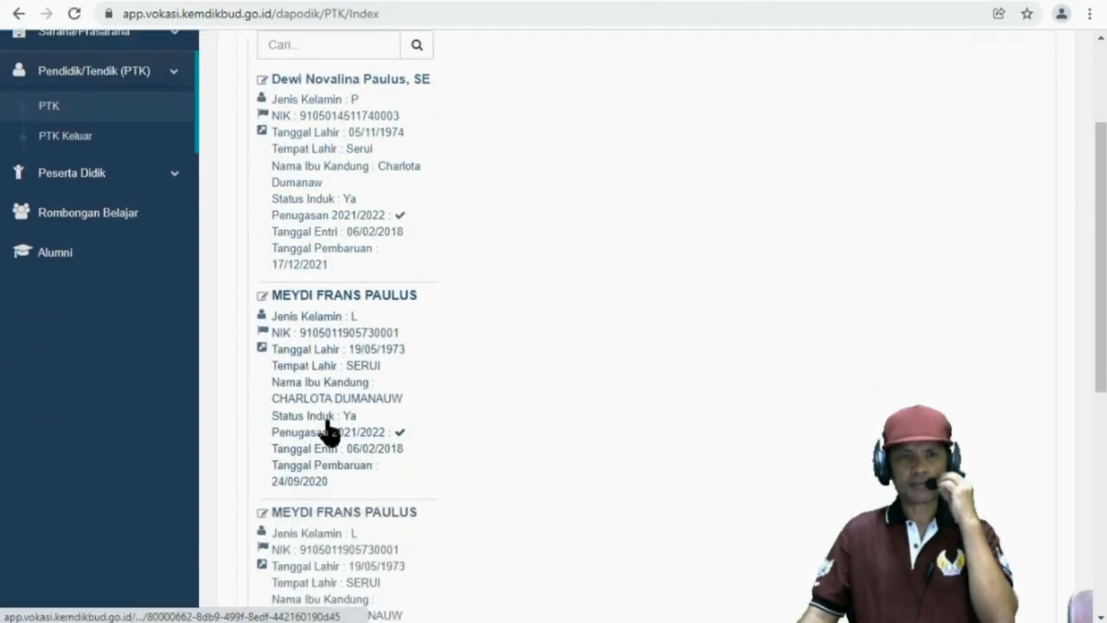
{"action": "scroll", "coordinate": [328, 430], "scroll_direction": "up", "scroll_amount": 2}
{"action": "scroll", "coordinate": [329, 430], "scroll_direction": "up", "scroll_amount": 4}
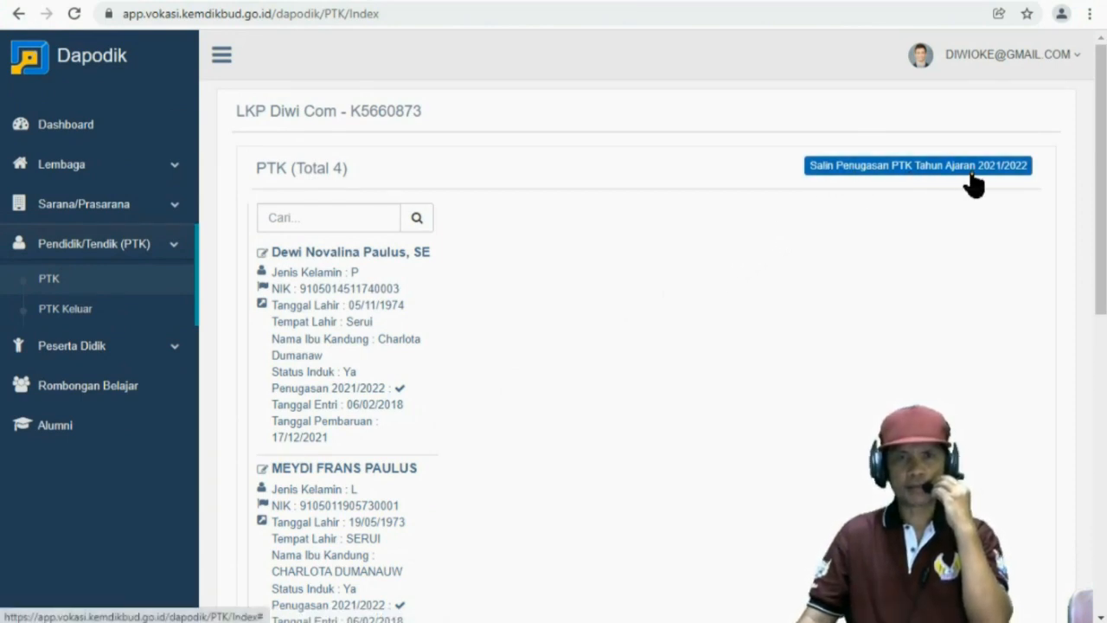
{"action": "left_click", "coordinate": [869, 172]}
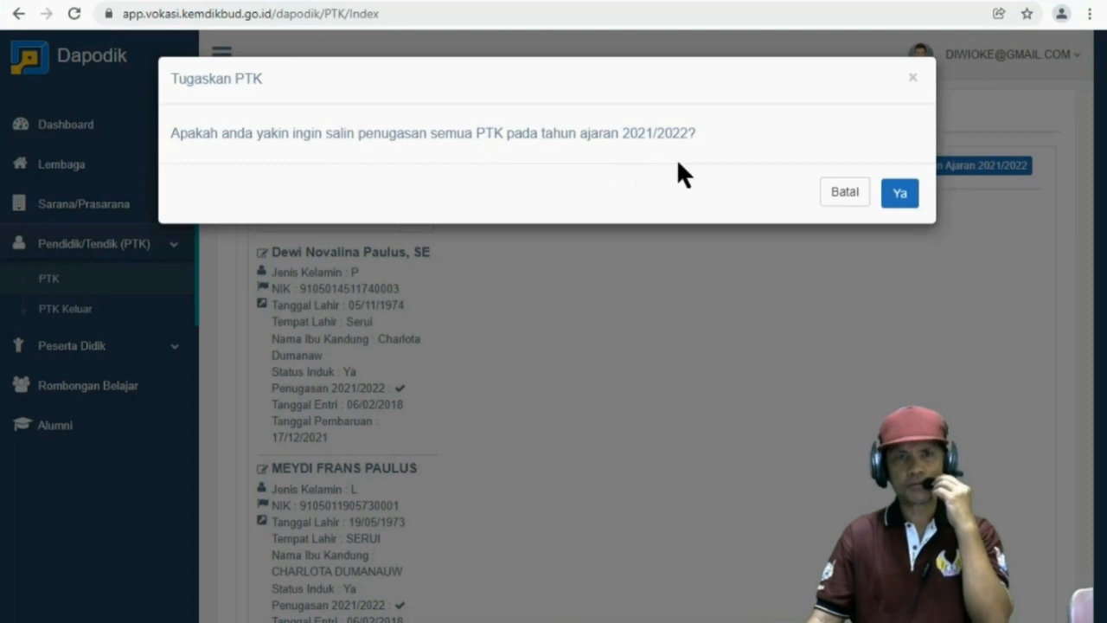
{"action": "left_click", "coordinate": [899, 194]}
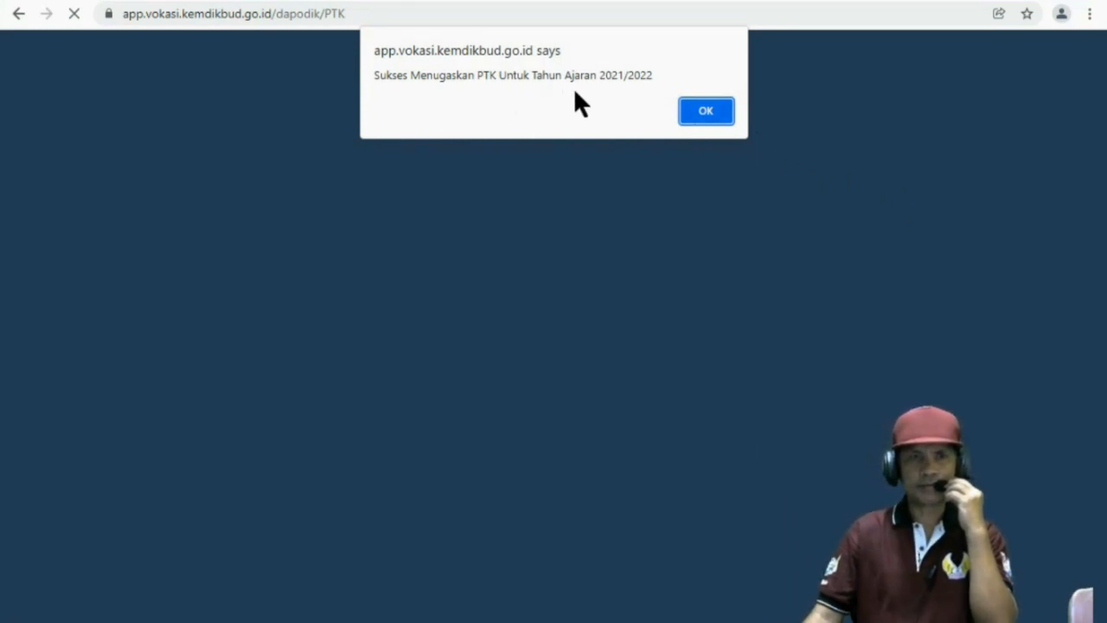
{"action": "left_click", "coordinate": [707, 110]}
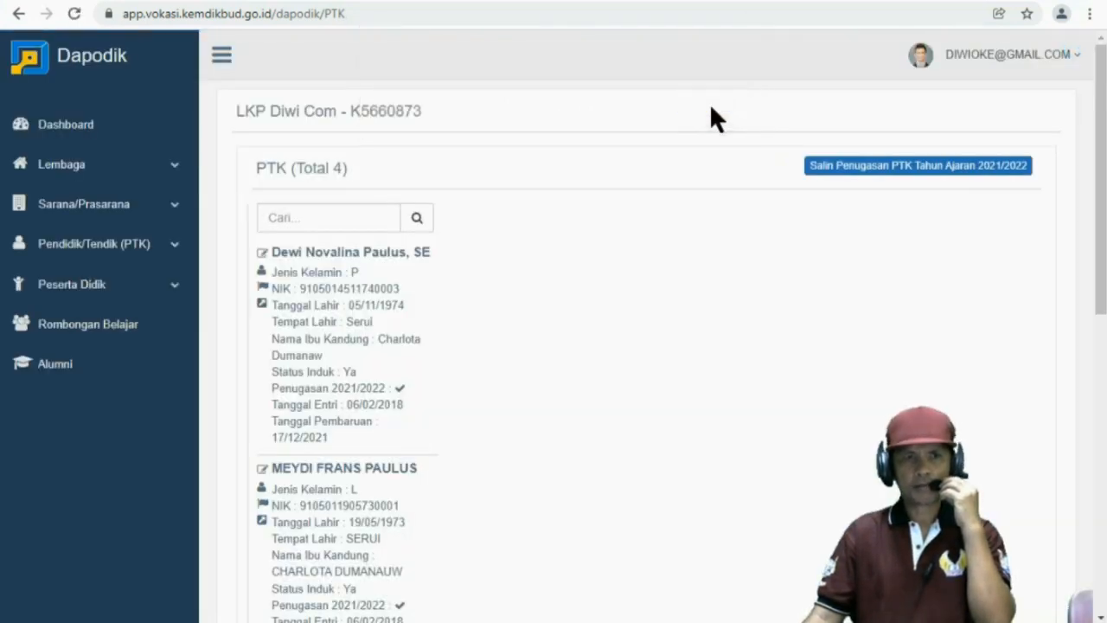
Return to Gelombang 3 Tahun 2021's Pembelajaran tab and start a new learning entry
{"action": "left_click", "coordinate": [99, 340]}
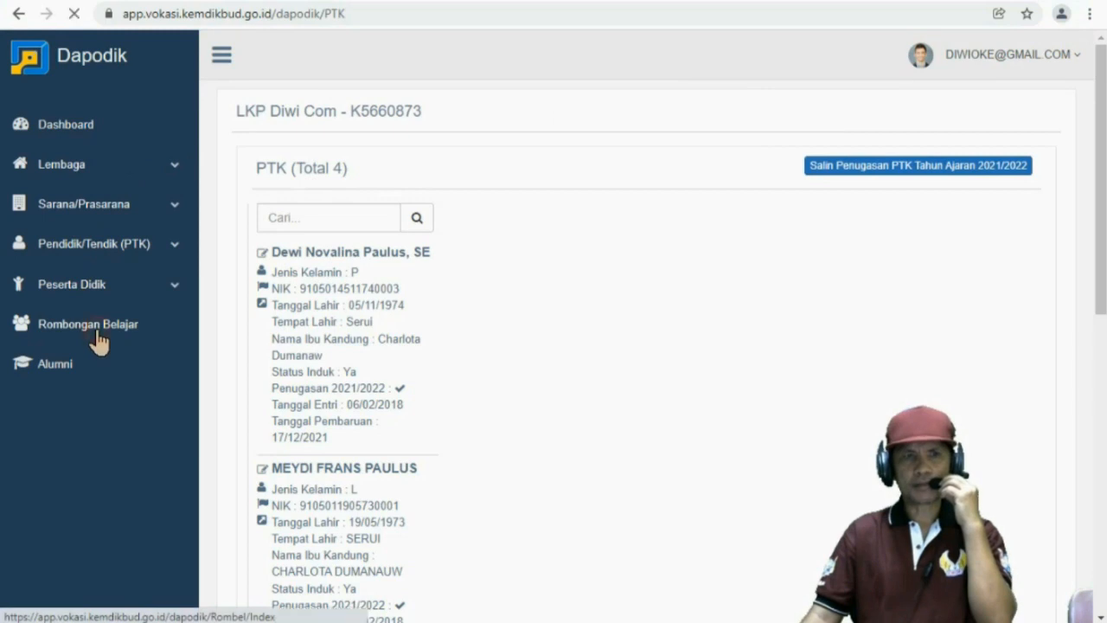
{"action": "left_click", "coordinate": [326, 343]}
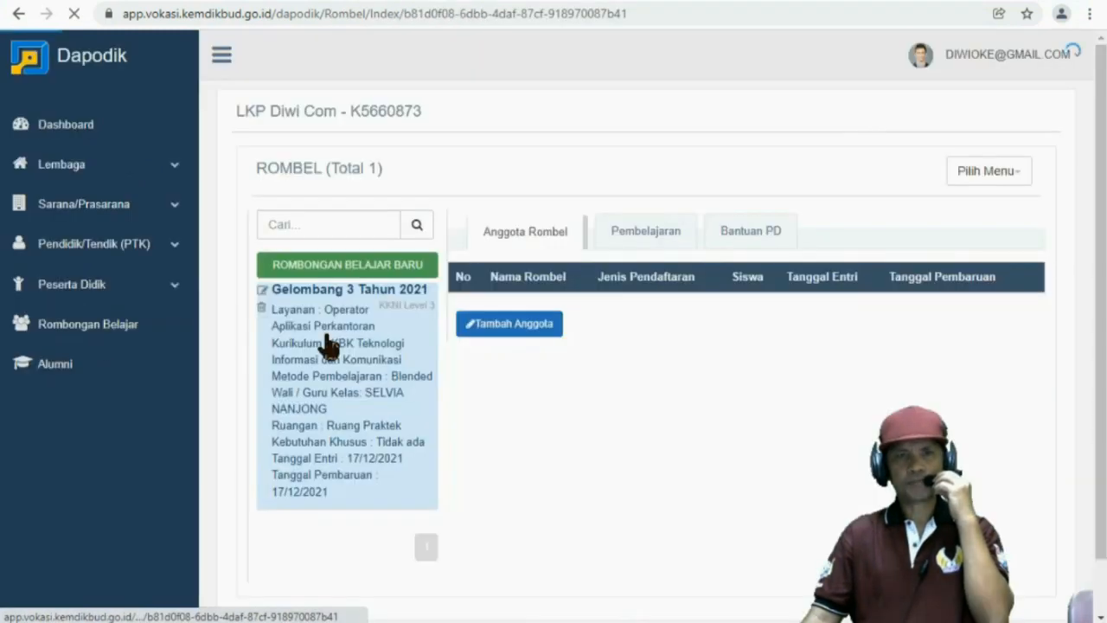
{"action": "left_click", "coordinate": [642, 238]}
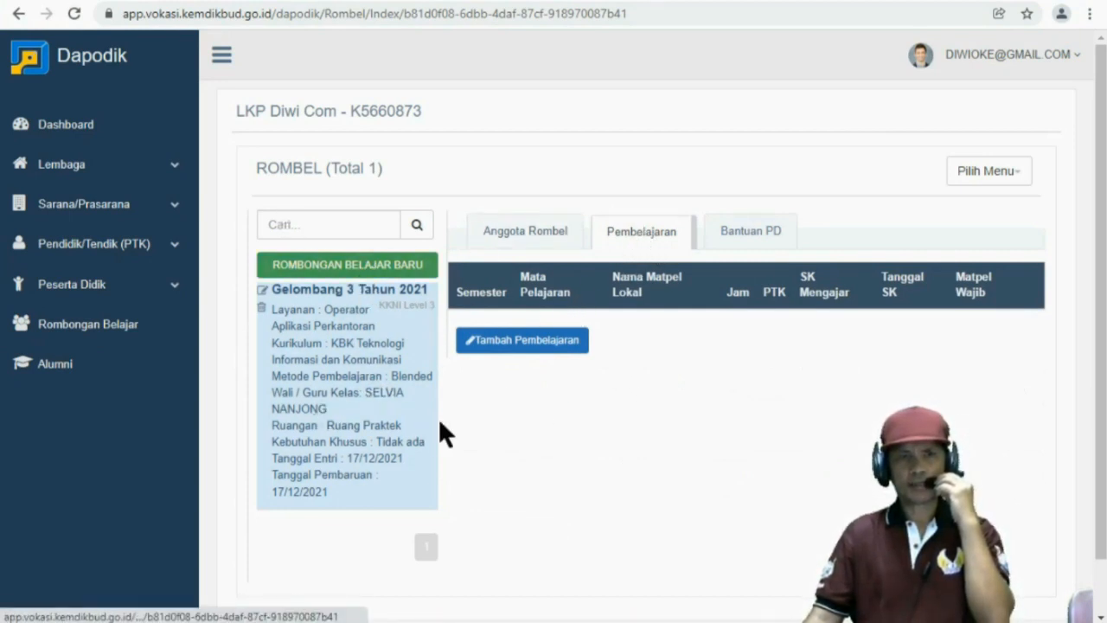
{"action": "left_click", "coordinate": [516, 344]}
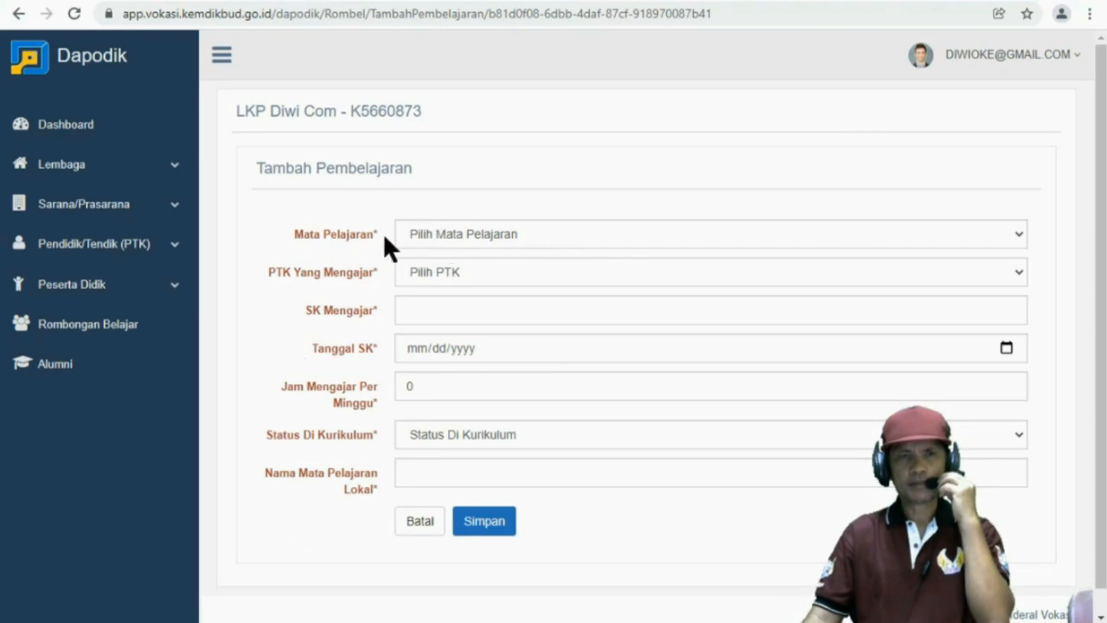
Set Mata Pelajaran to Level 3 and assign the first listed teacher as PTK Yang Mengajar
{"action": "left_click", "coordinate": [510, 246]}
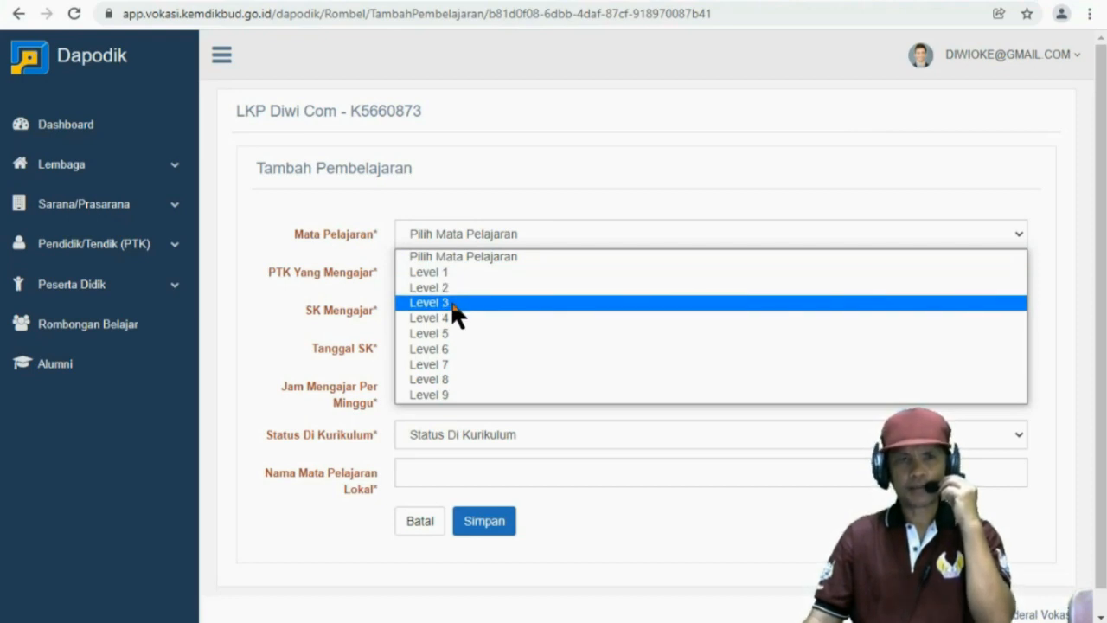
{"action": "left_click", "coordinate": [451, 307]}
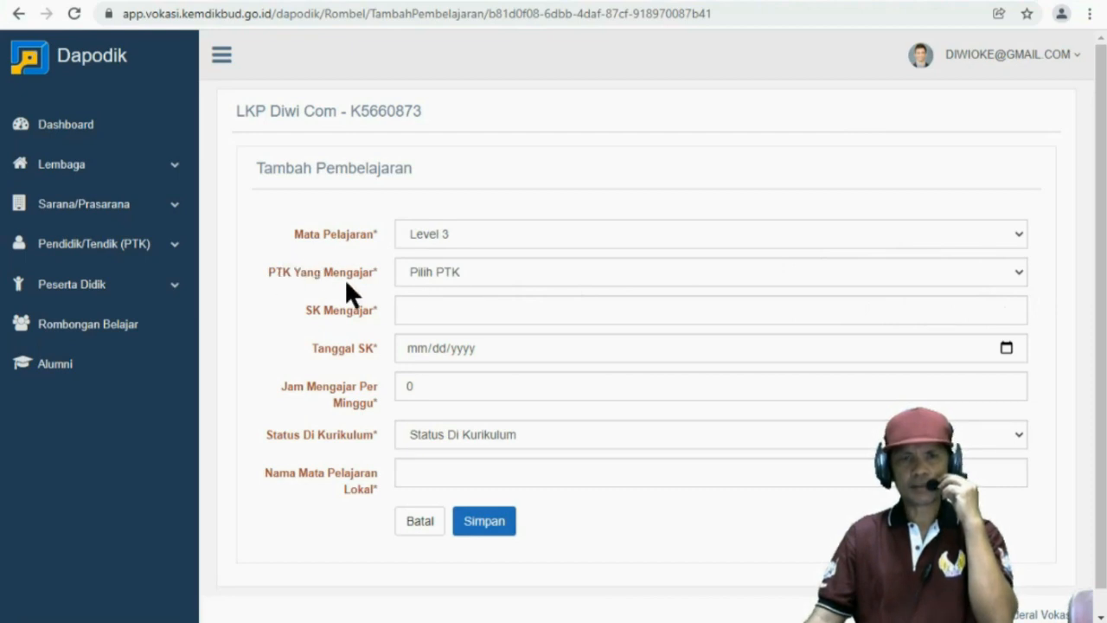
{"action": "left_click", "coordinate": [430, 272]}
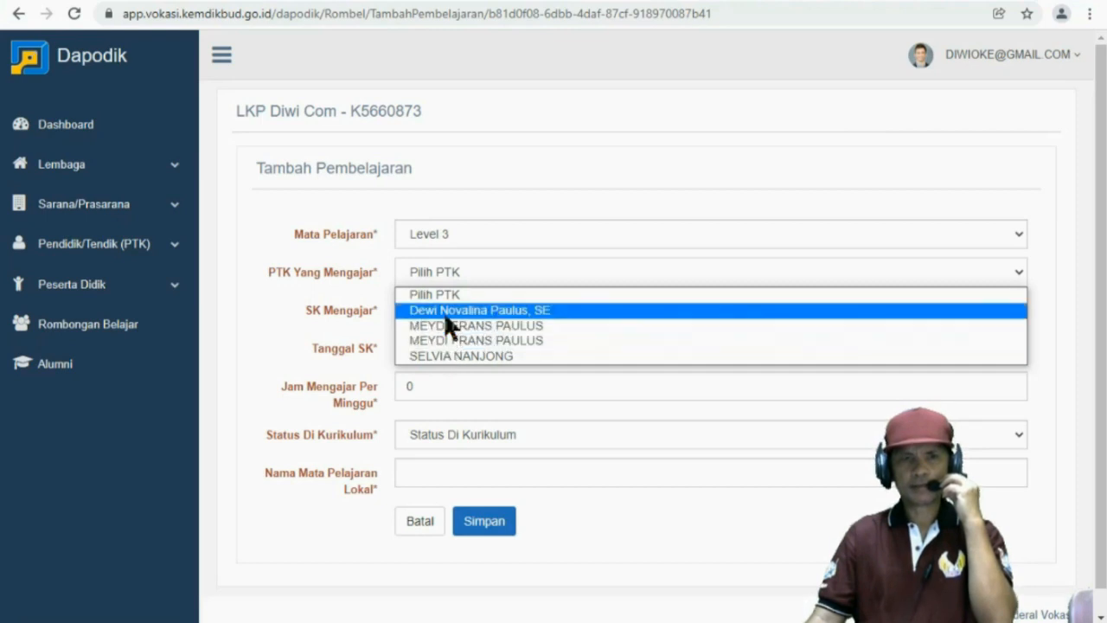
{"action": "left_click", "coordinate": [443, 311]}
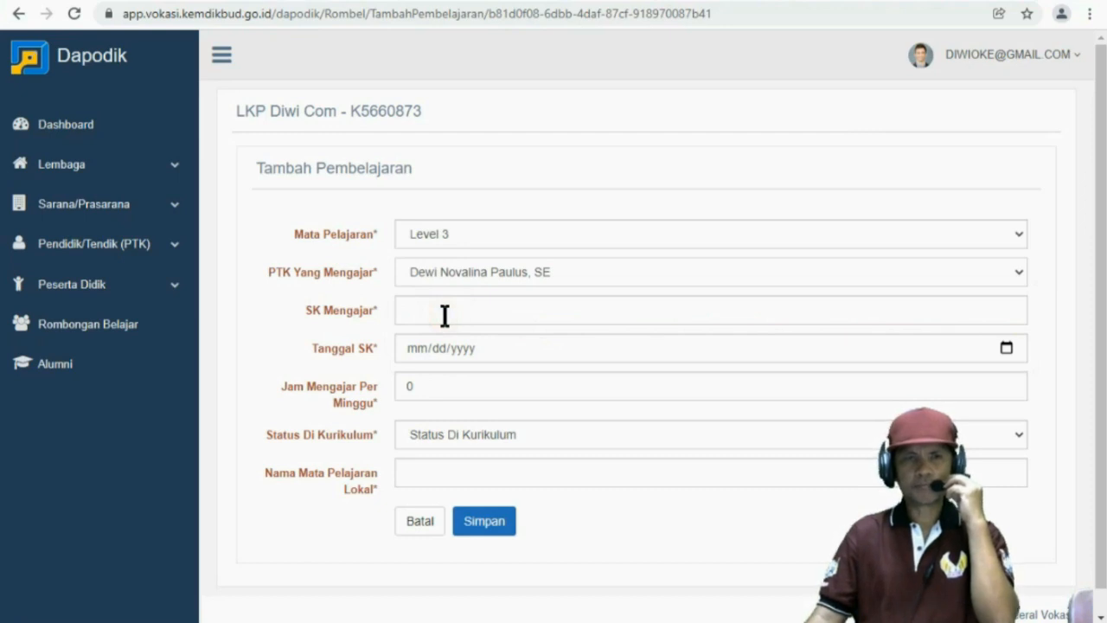
{"action": "left_click", "coordinate": [443, 313]}
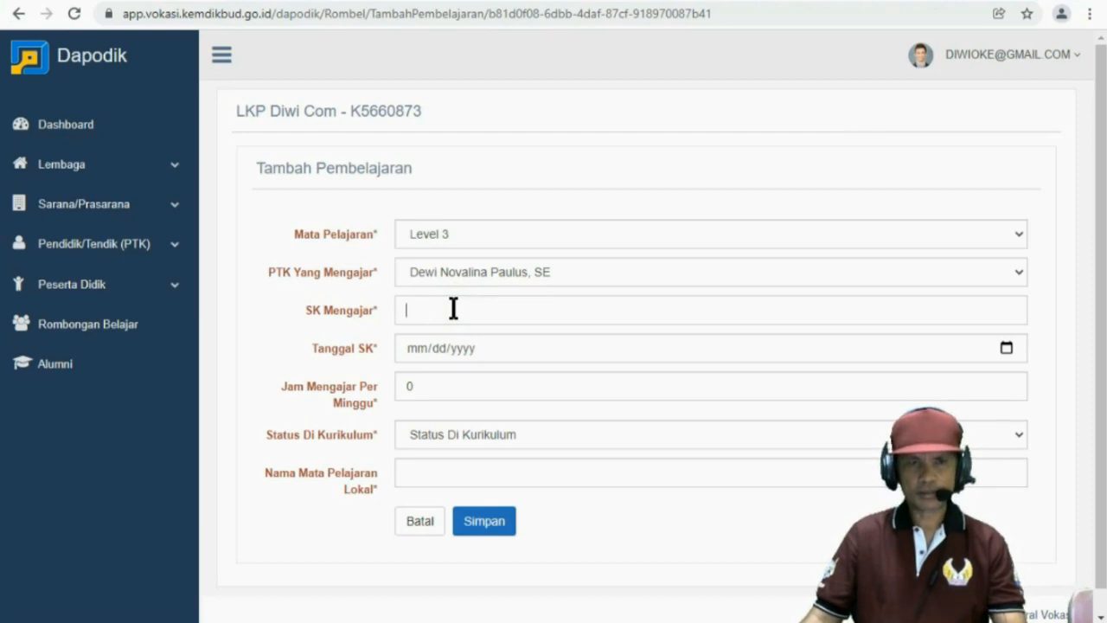
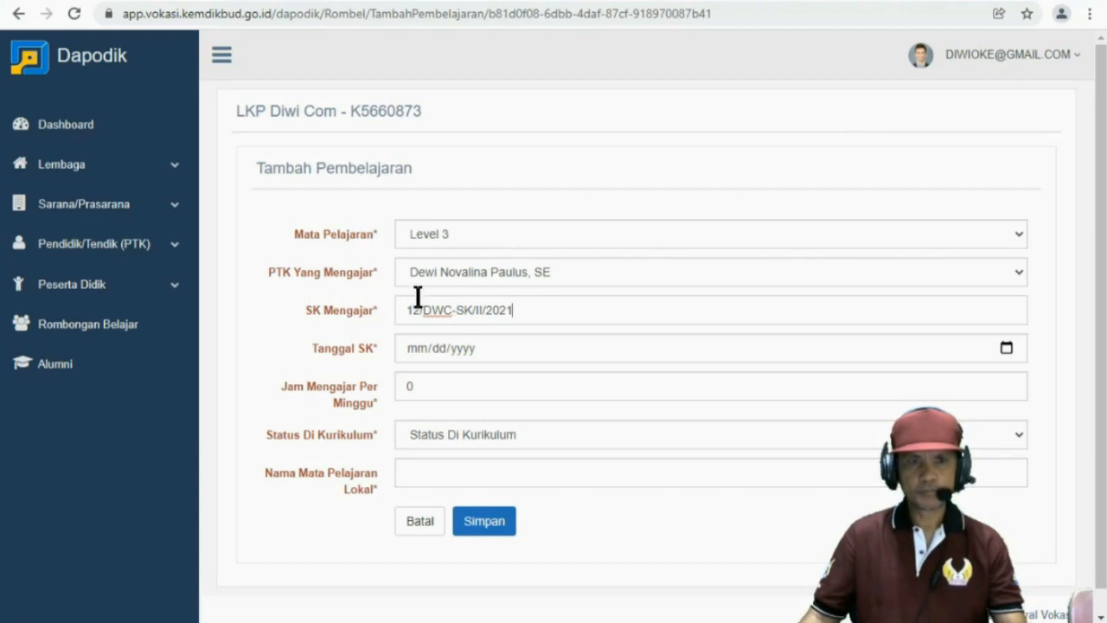
Enter SK Mengajar 12/DWC-SK/II/2021 and set Tanggal SK to 27 February 2021
{"action": "left_click", "coordinate": [1001, 347]}
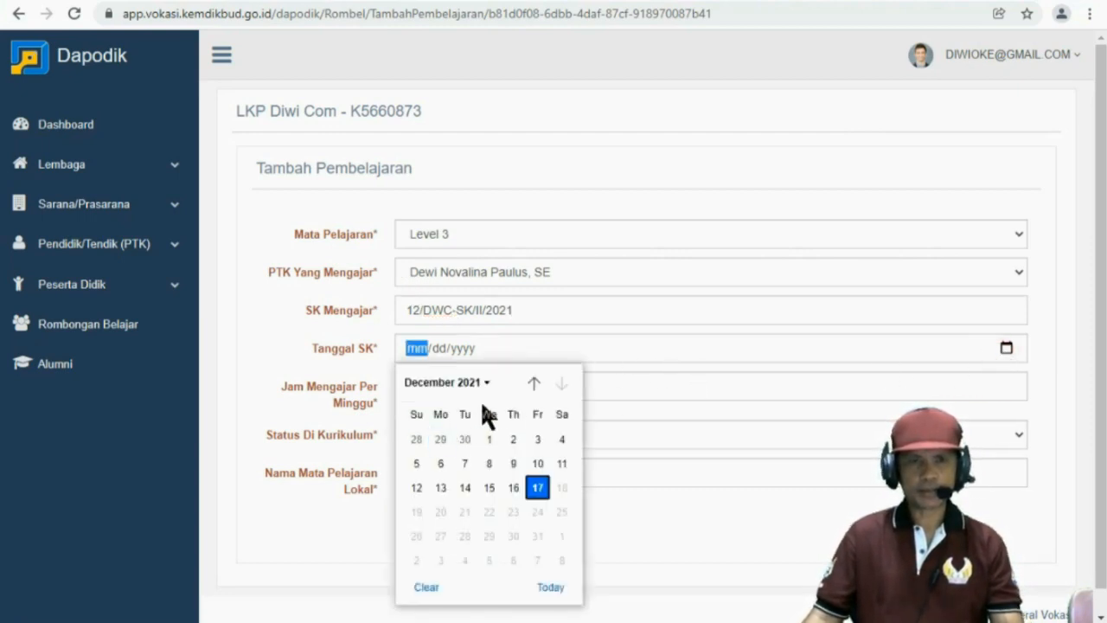
{"action": "left_click", "coordinate": [533, 383]}
{"action": "left_click", "coordinate": [534, 383]}
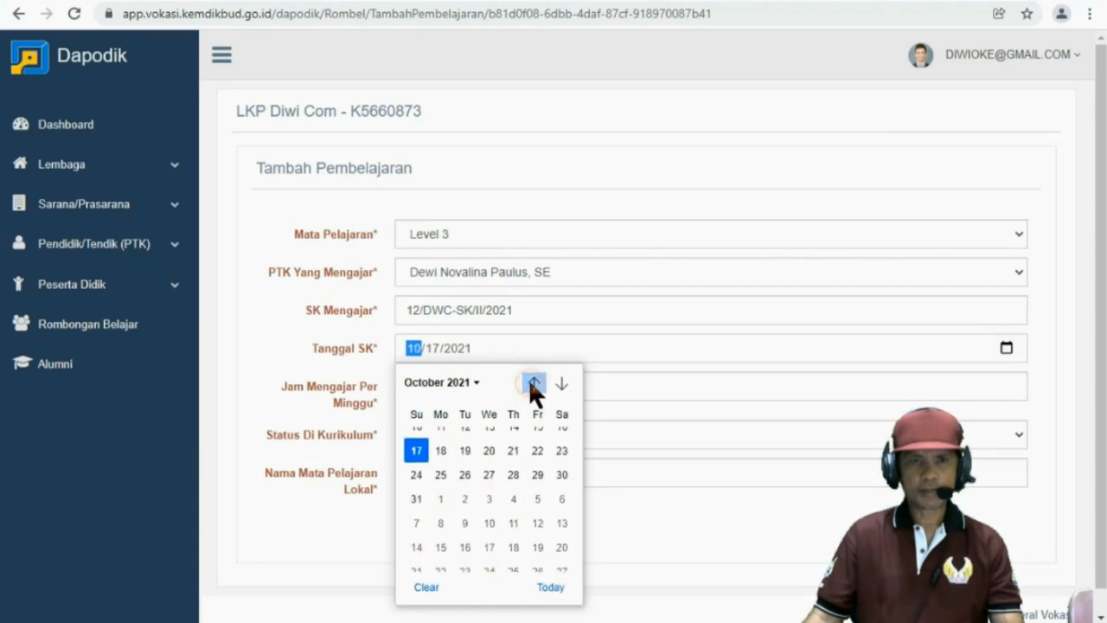
{"action": "left_click", "coordinate": [533, 383]}
{"action": "left_click", "coordinate": [534, 383]}
{"action": "left_click", "coordinate": [534, 383]}
{"action": "left_click", "coordinate": [533, 383]}
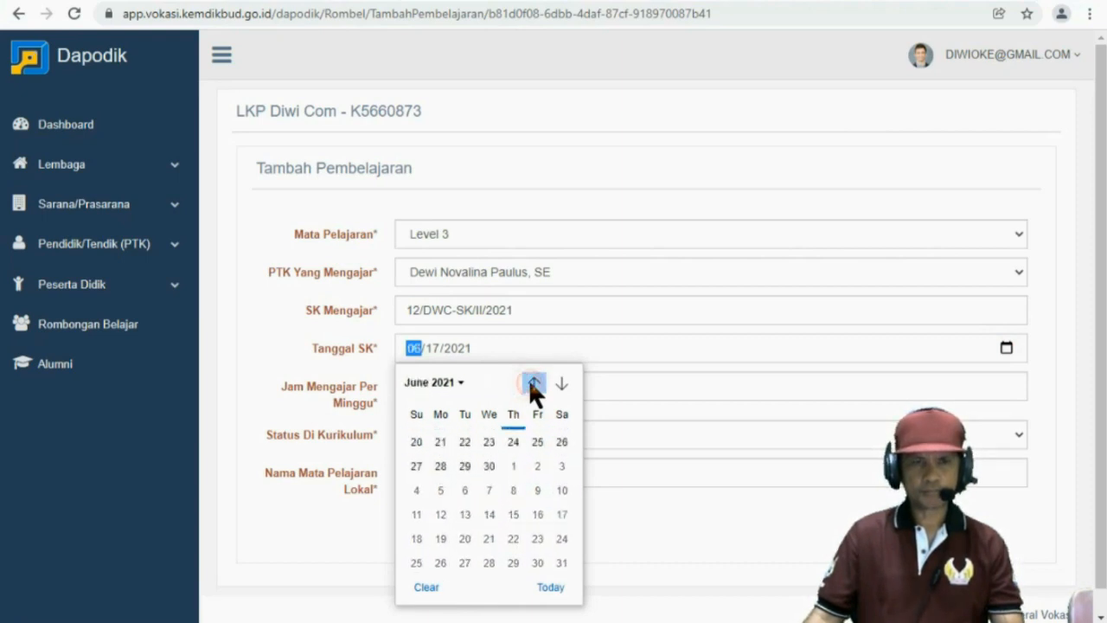
{"action": "left_click", "coordinate": [534, 383]}
{"action": "left_click", "coordinate": [534, 383]}
{"action": "left_click", "coordinate": [534, 383]}
{"action": "left_click", "coordinate": [533, 383]}
{"action": "left_click", "coordinate": [560, 512]}
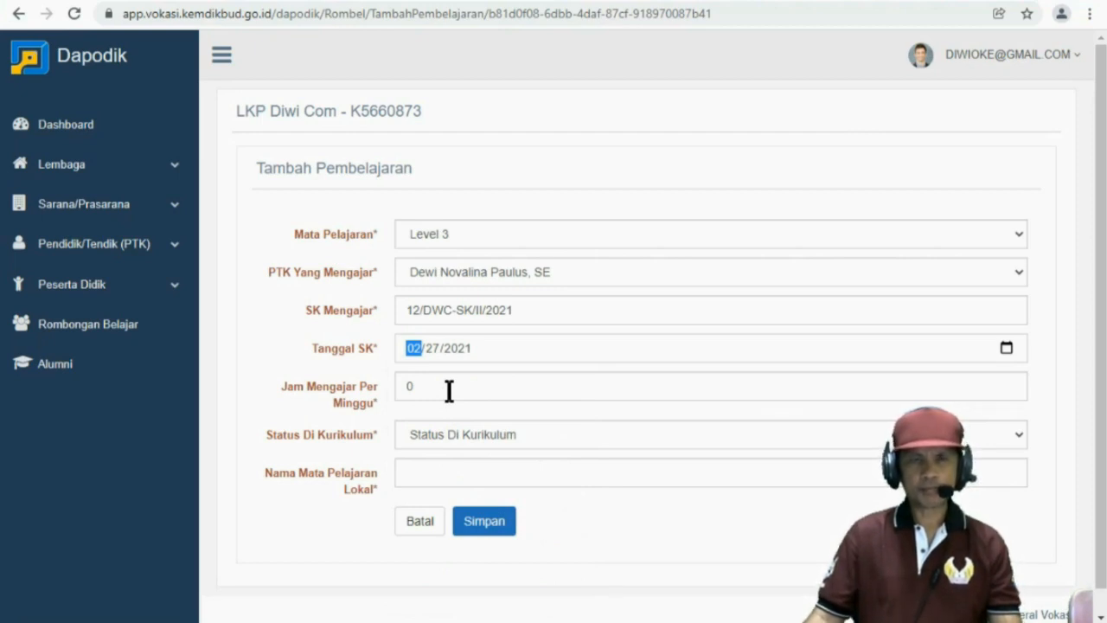
Set 6 weekly hours, Matpel Wajib status and local subject Word Procesing, then save
{"action": "left_click_drag", "start_coordinate": [450, 389], "coordinate": [401, 383]}
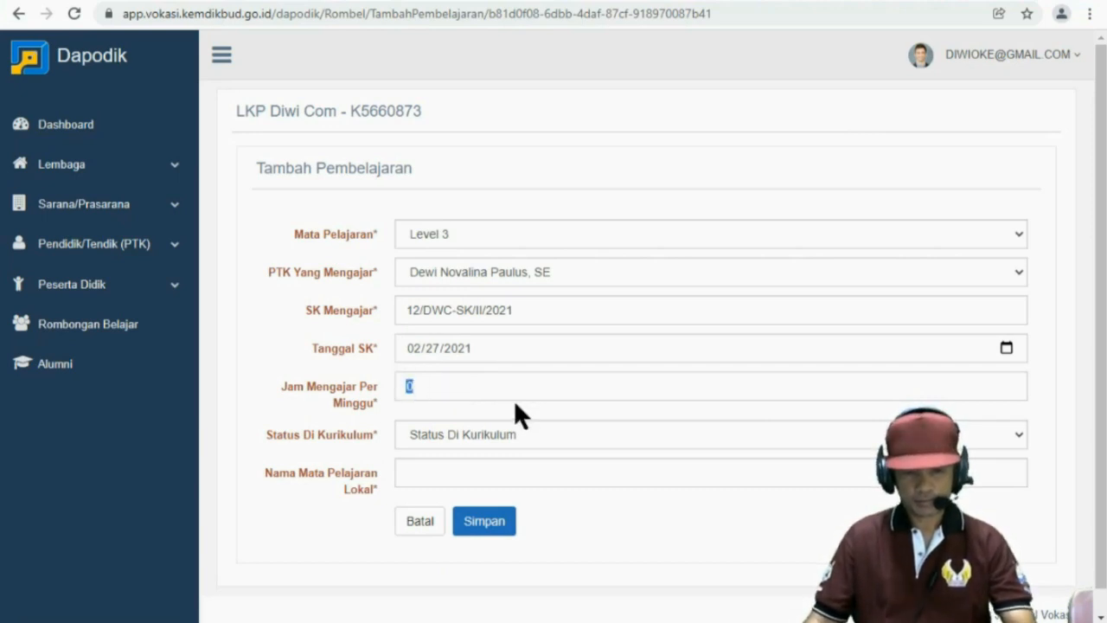
{"action": "type", "text": "6"}
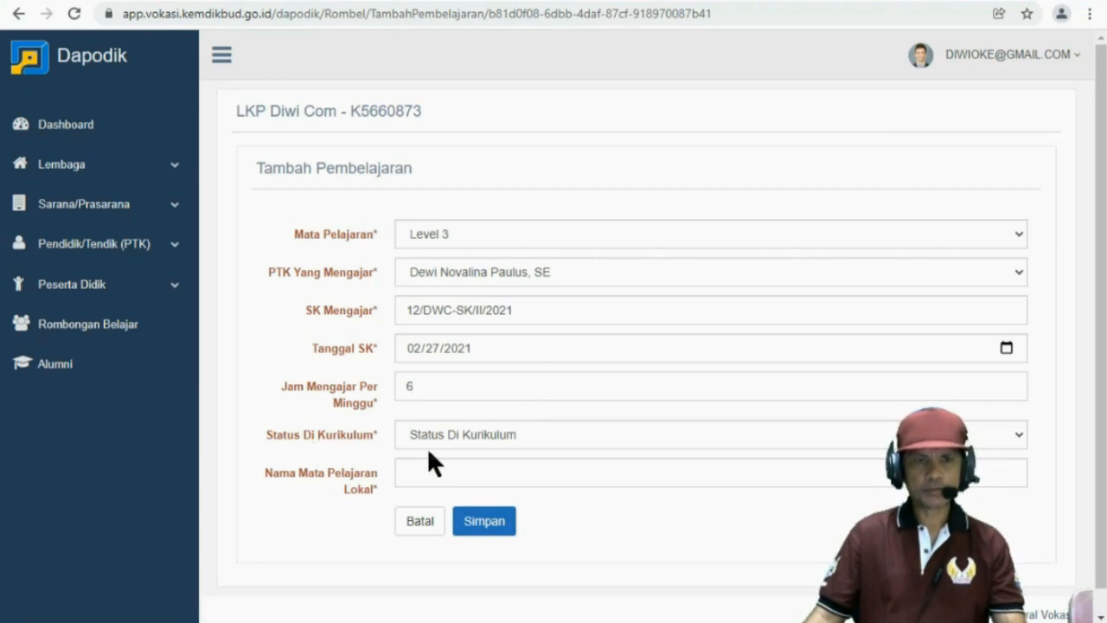
{"action": "left_click", "coordinate": [450, 432]}
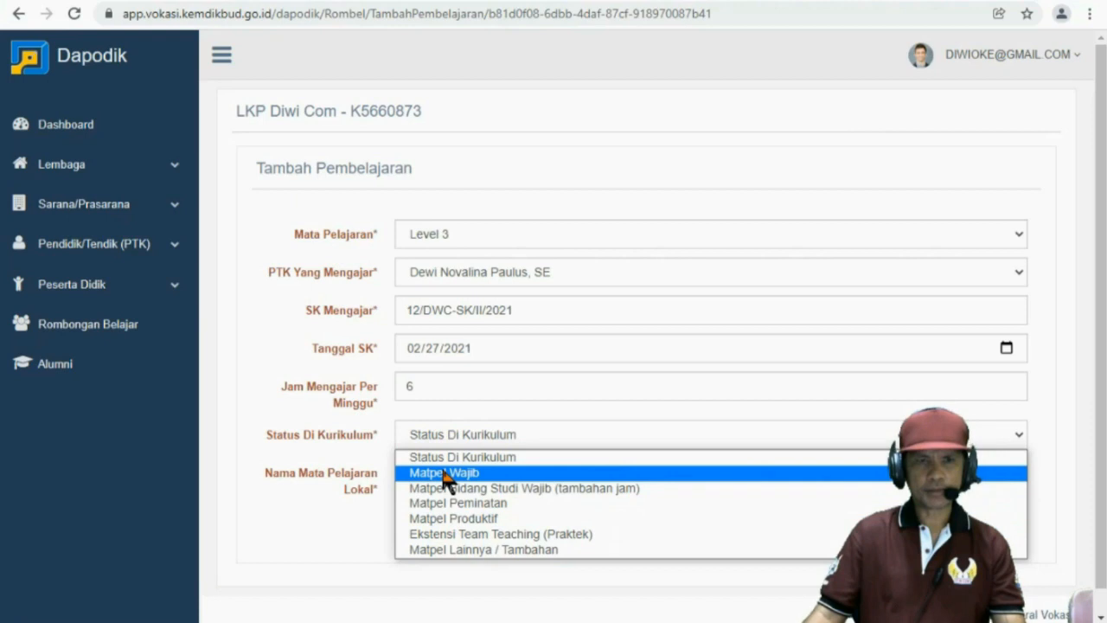
{"action": "left_click", "coordinate": [444, 473]}
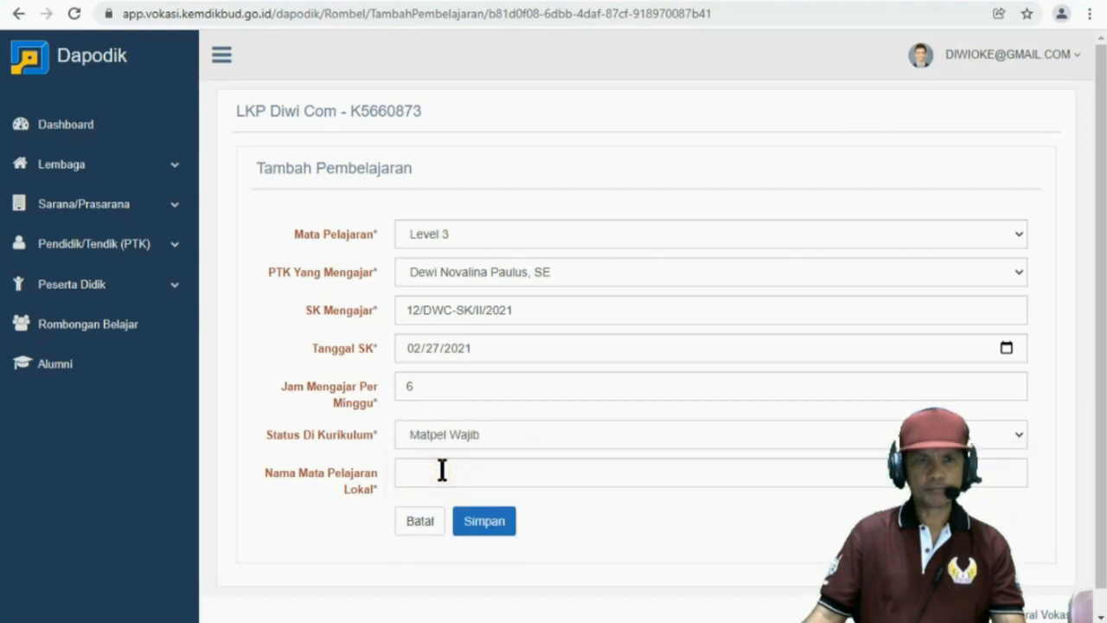
{"action": "left_click", "coordinate": [441, 469]}
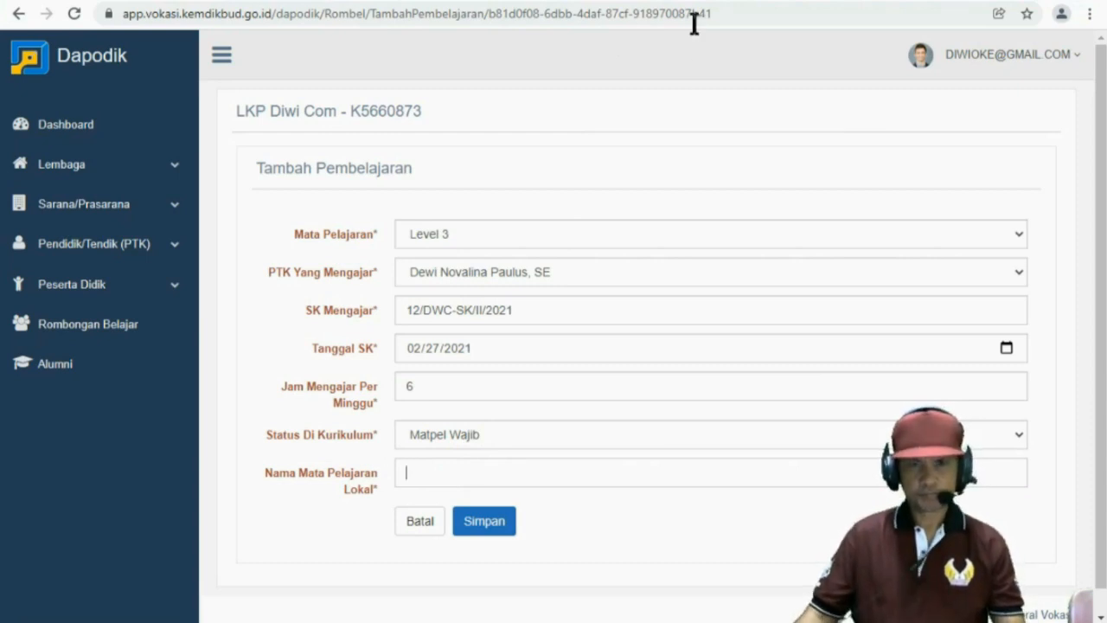
{"action": "type", "text": "Word Procesing"}
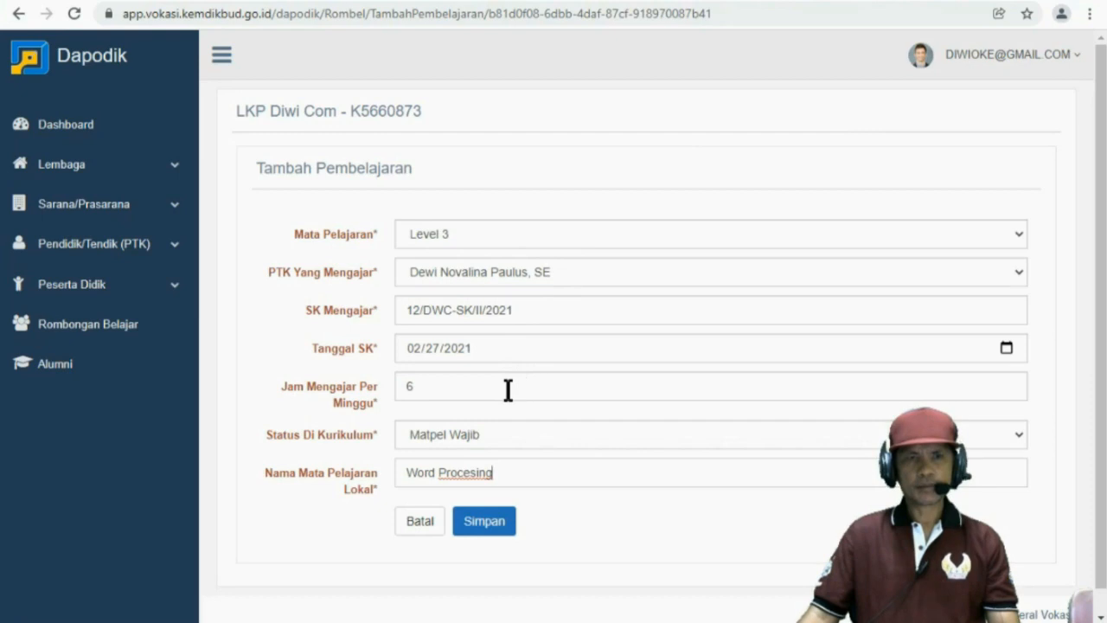
{"action": "left_click", "coordinate": [488, 528]}
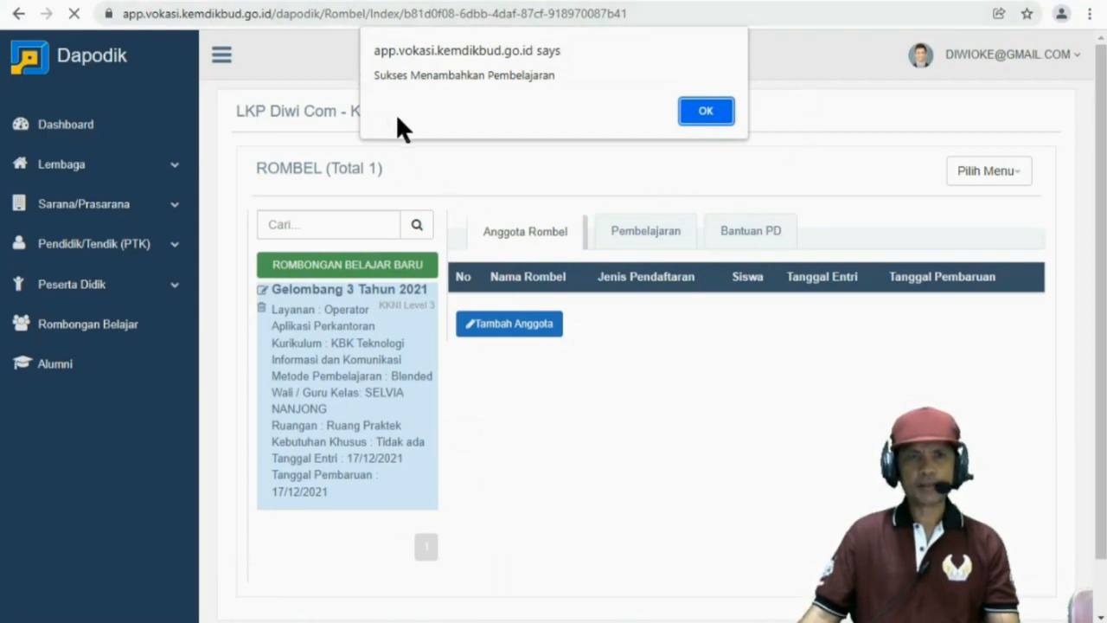
Verify the Level 3 Word Procesing entry in the Pembelajaran list, cancelling a second entry form
{"action": "left_click", "coordinate": [706, 111]}
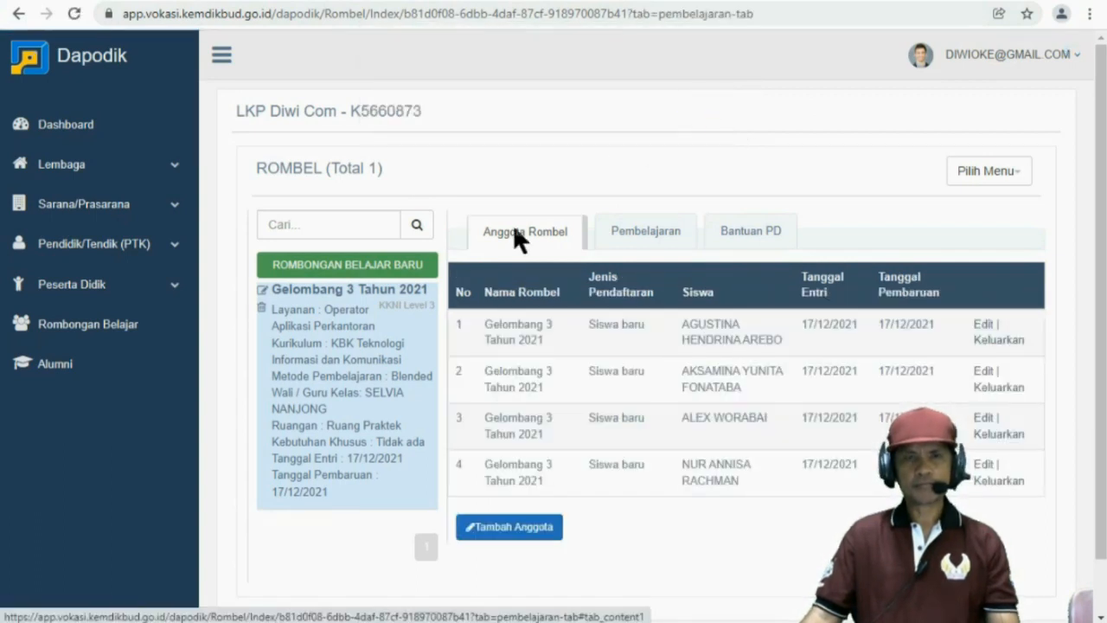
{"action": "left_click", "coordinate": [632, 231]}
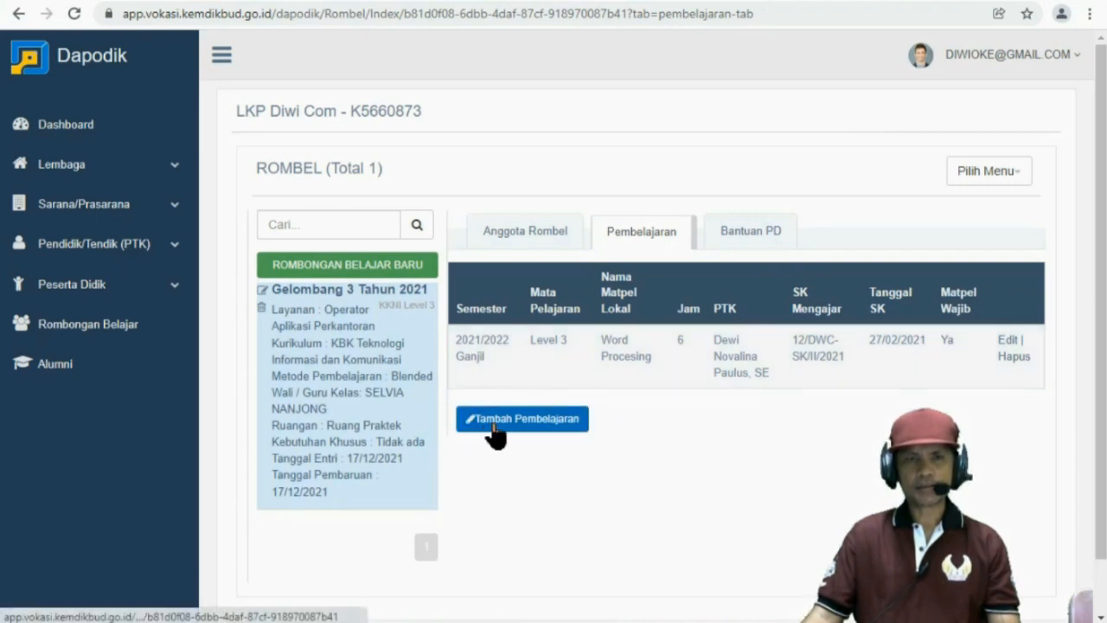
{"action": "left_click", "coordinate": [493, 426]}
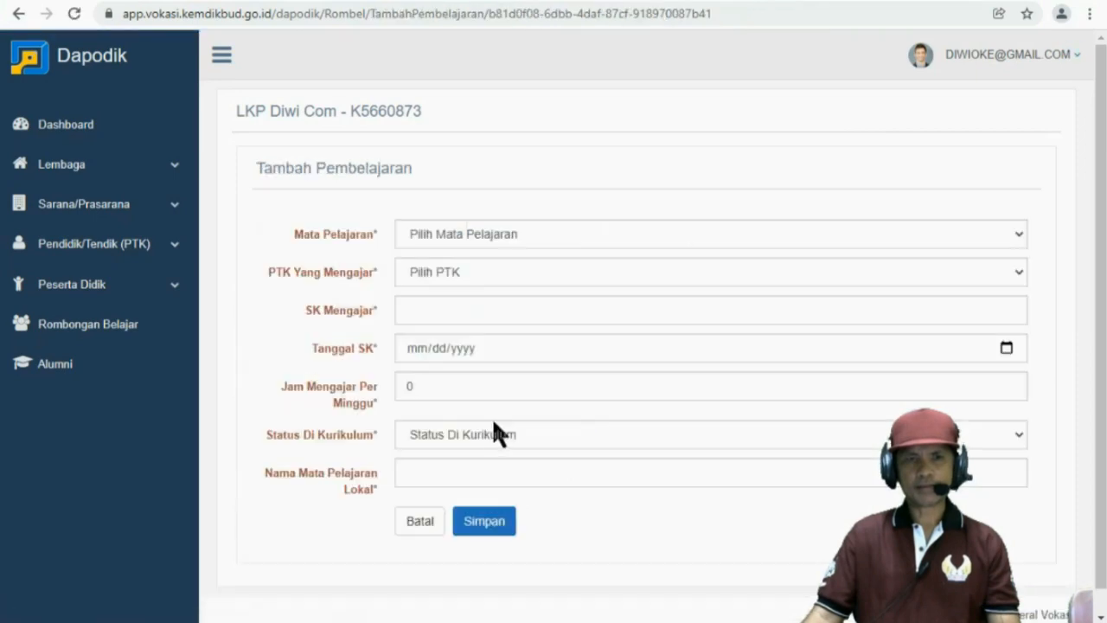
{"action": "left_click", "coordinate": [419, 522]}
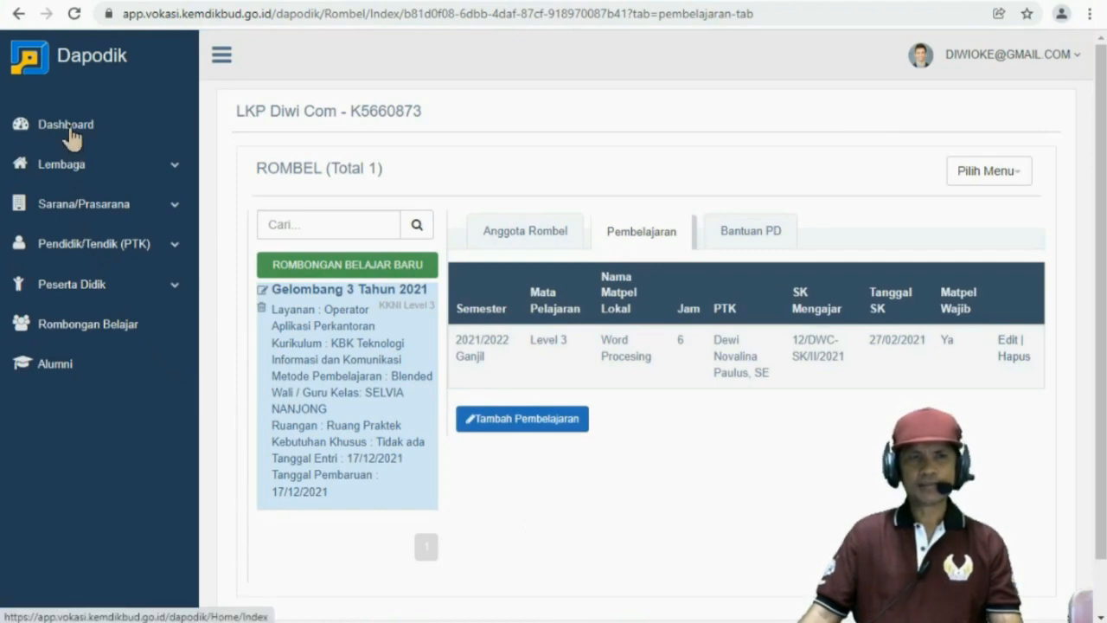
Check the dashboard summary showing 4 students grouped and 1 teacher assigned, then return to the Rombongan Belajar list
{"action": "left_click", "coordinate": [70, 127]}
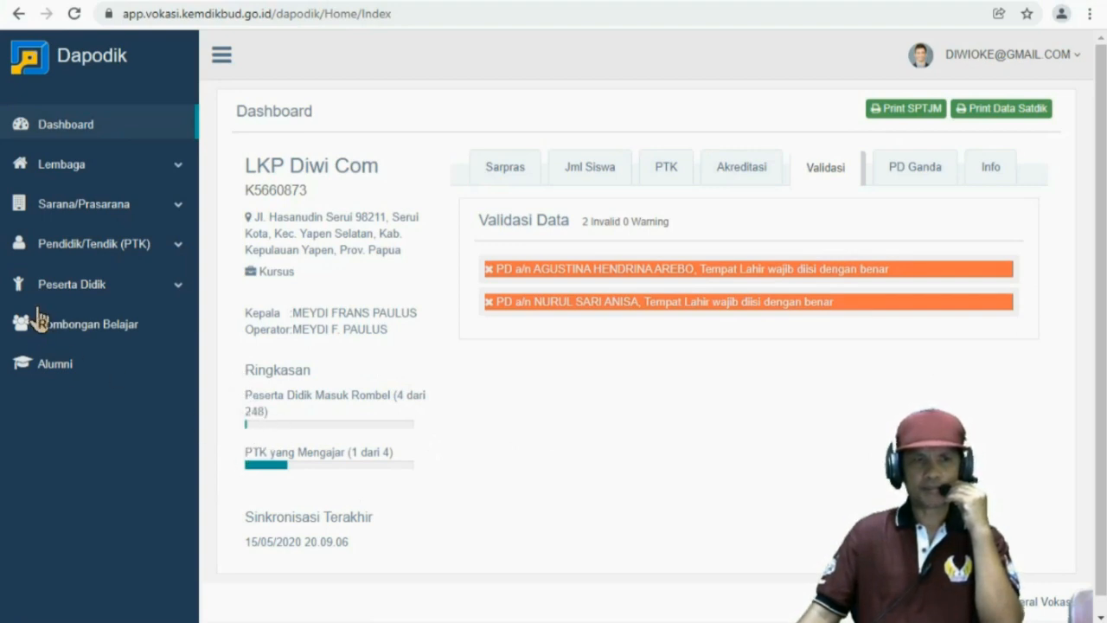
{"action": "left_click", "coordinate": [66, 294]}
{"action": "left_click", "coordinate": [66, 294]}
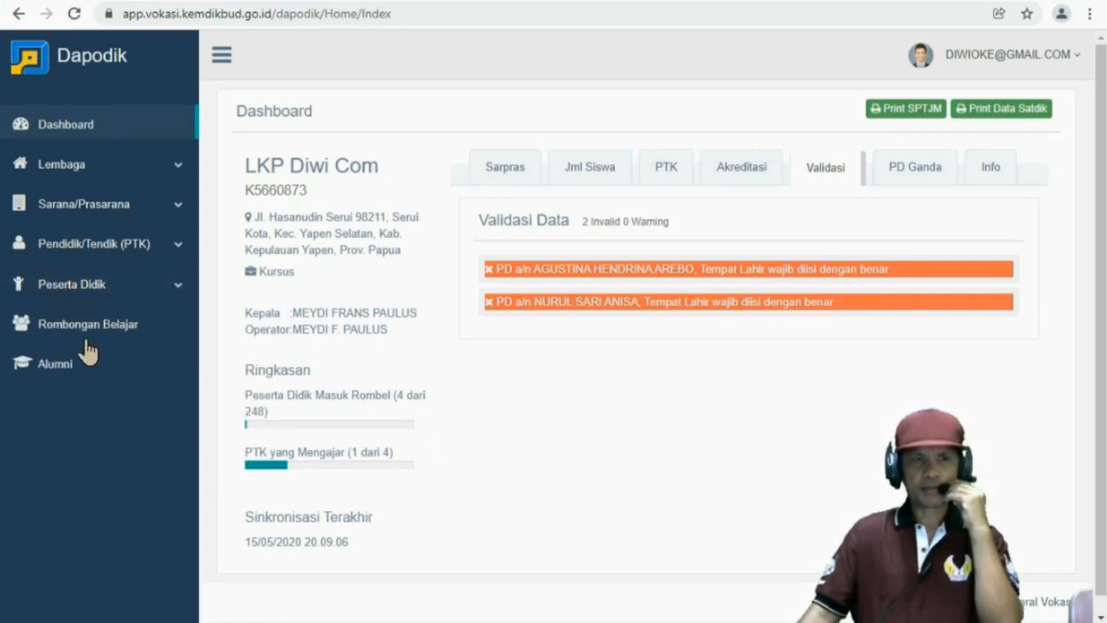
{"action": "left_click", "coordinate": [81, 333]}
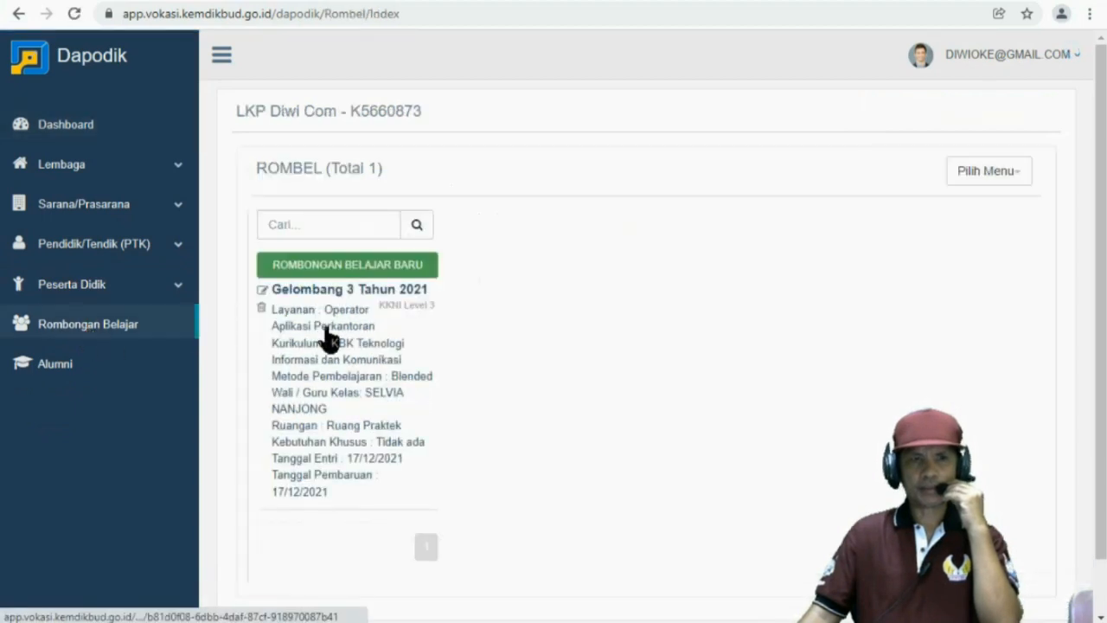
Open the Gelombang 3 Tahun 2021 group and browse its learning, members and Bantuan PD tabs
{"action": "left_click", "coordinate": [325, 339]}
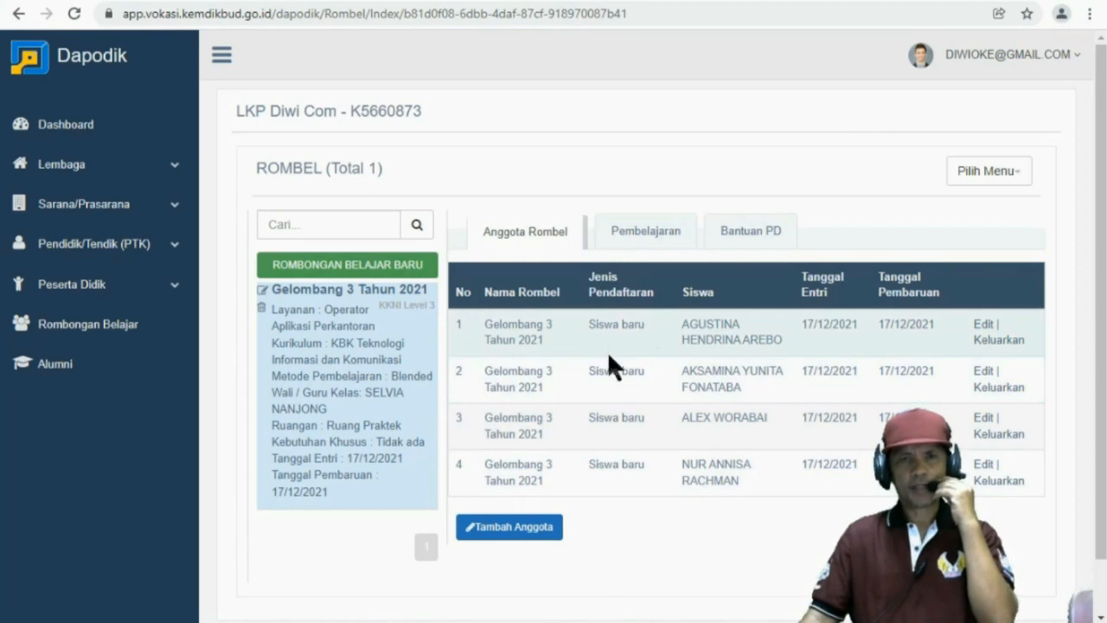
{"action": "left_click", "coordinate": [636, 229]}
{"action": "left_click", "coordinate": [749, 233]}
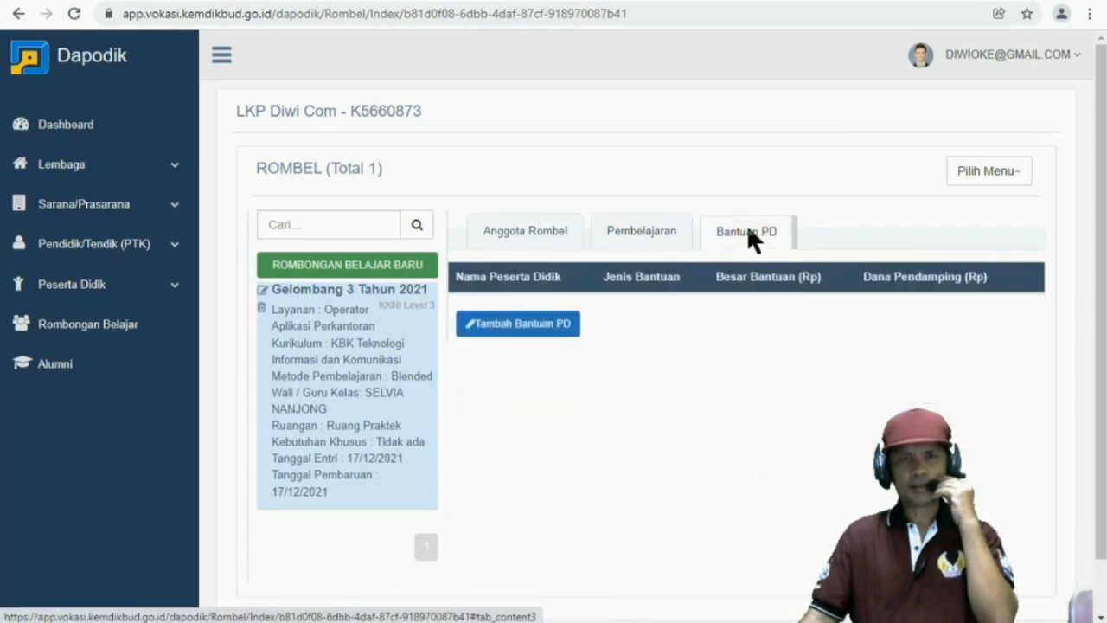
{"action": "left_click", "coordinate": [533, 229]}
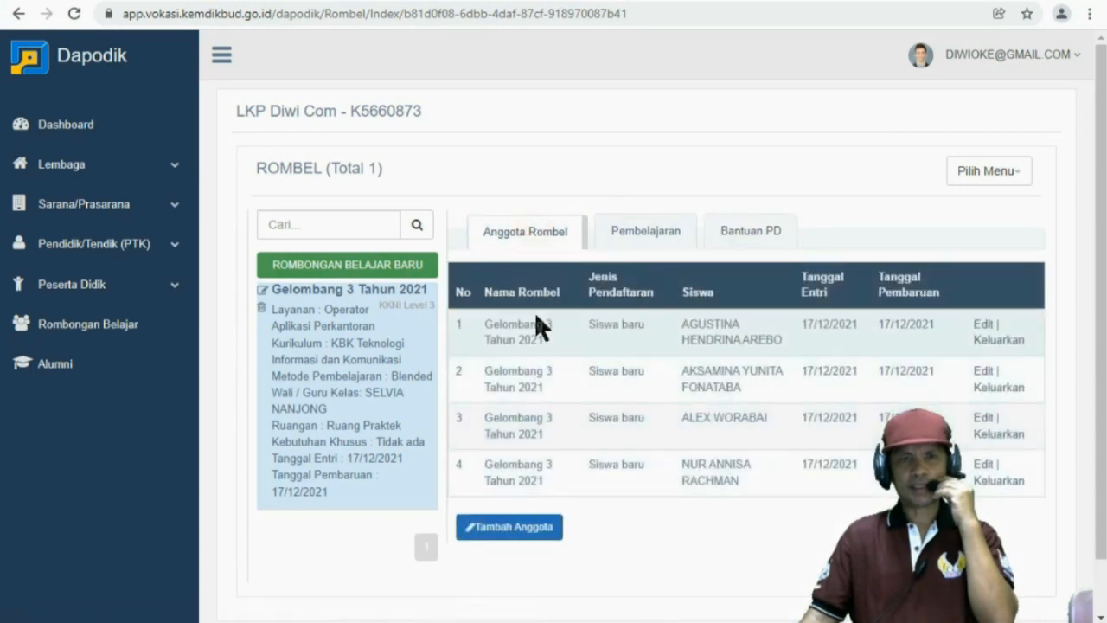
{"action": "left_click", "coordinate": [741, 230]}
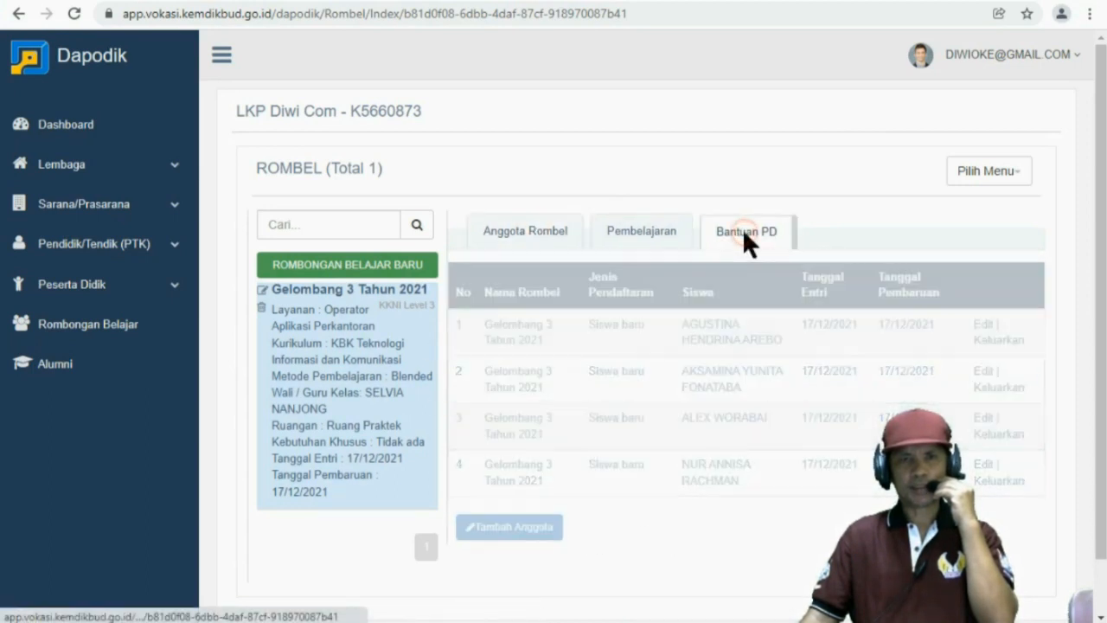
Start a Tambah Bantuan PD entry, check the member dropdown, then cancel without adding aid
{"action": "left_click", "coordinate": [506, 326]}
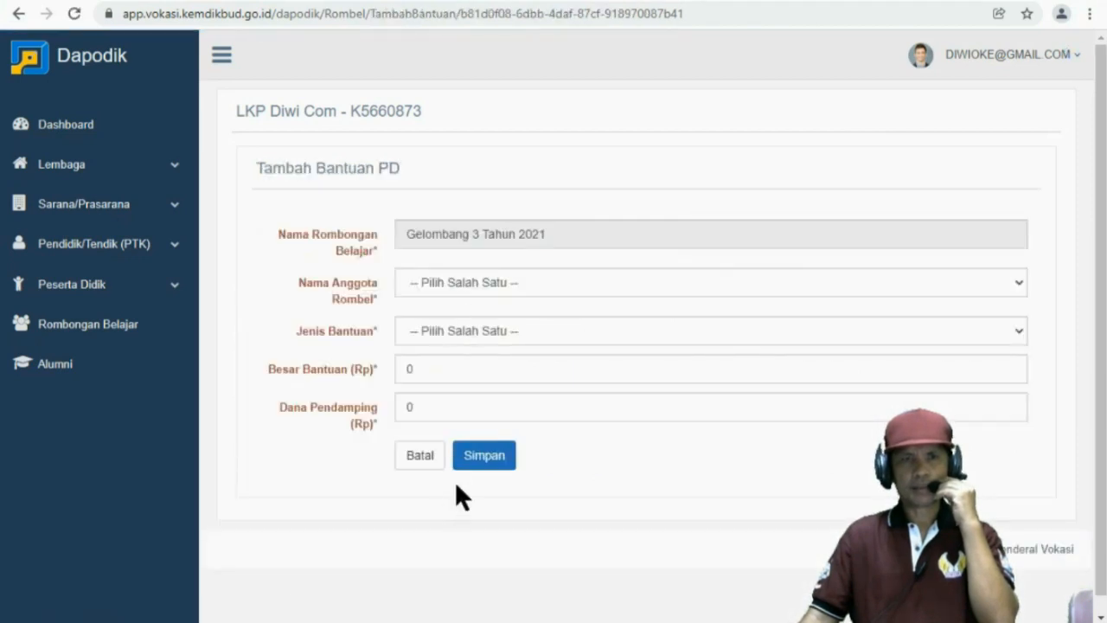
{"action": "left_click", "coordinate": [478, 285]}
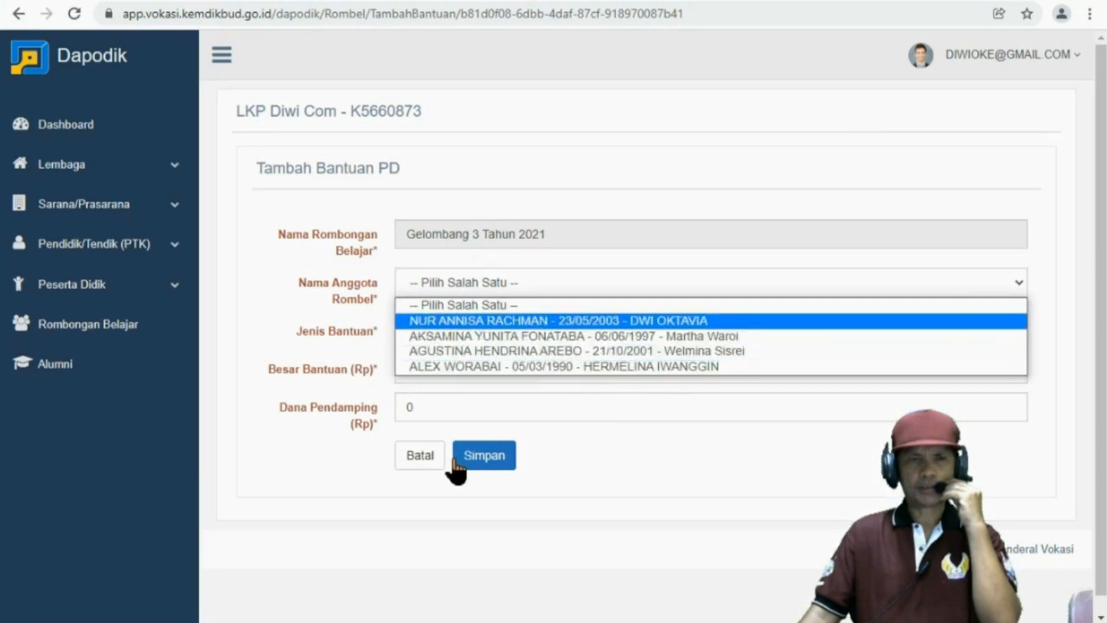
{"action": "left_click", "coordinate": [411, 455]}
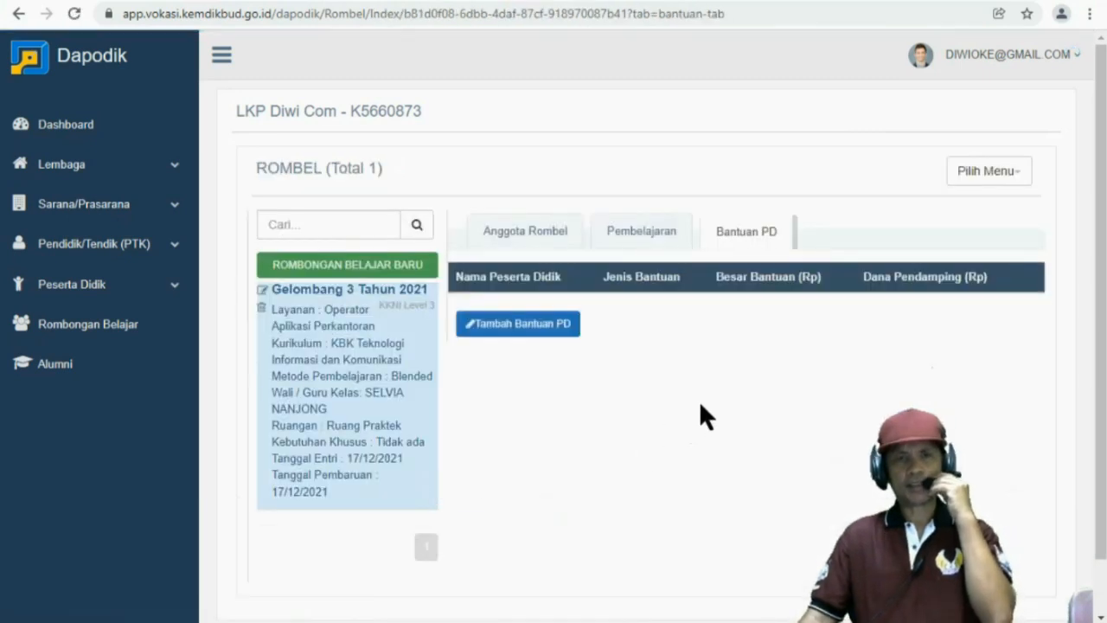